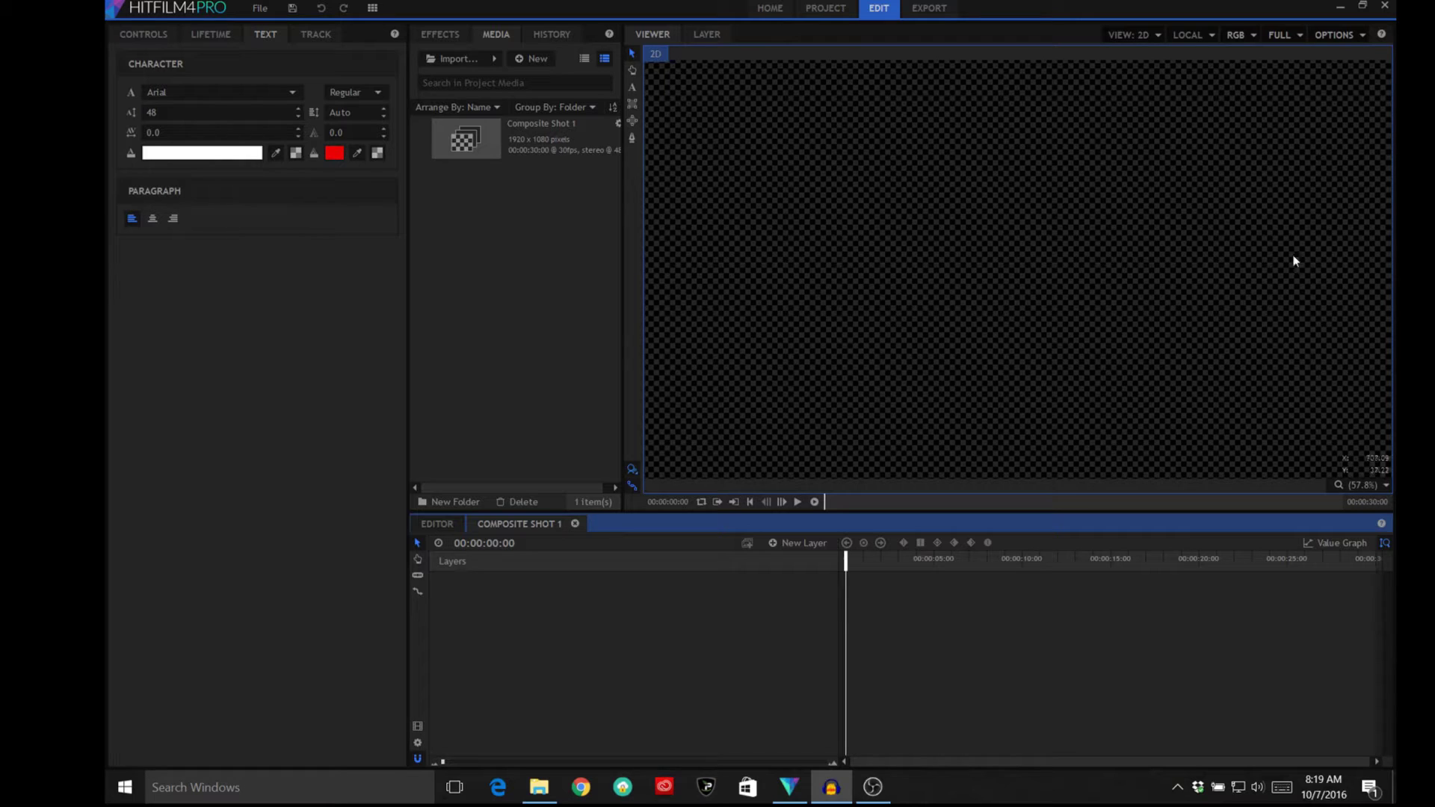
Step: Select Composite Shot 1 in the Media panel and bring up the New Layer type list
click(555, 140)
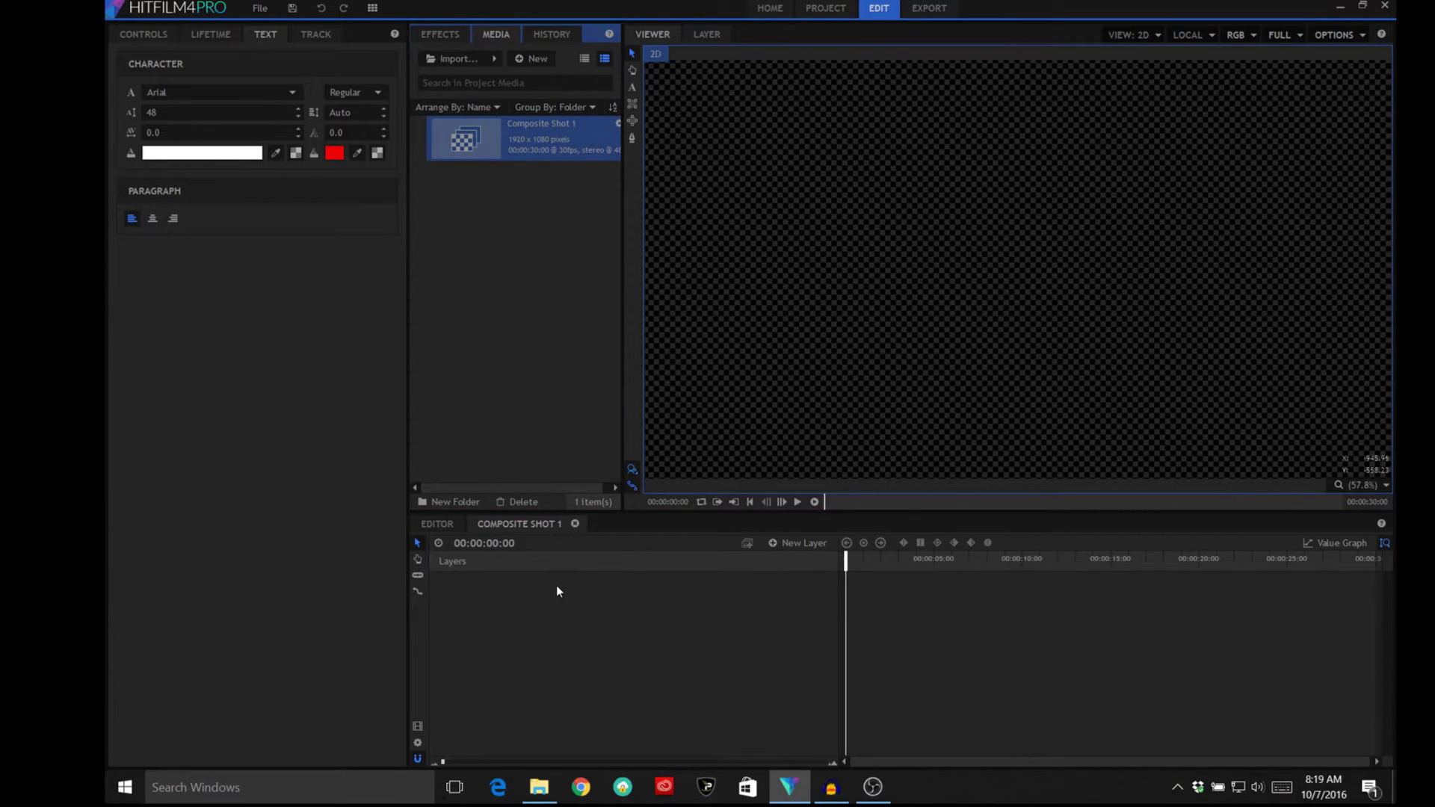
click(785, 545)
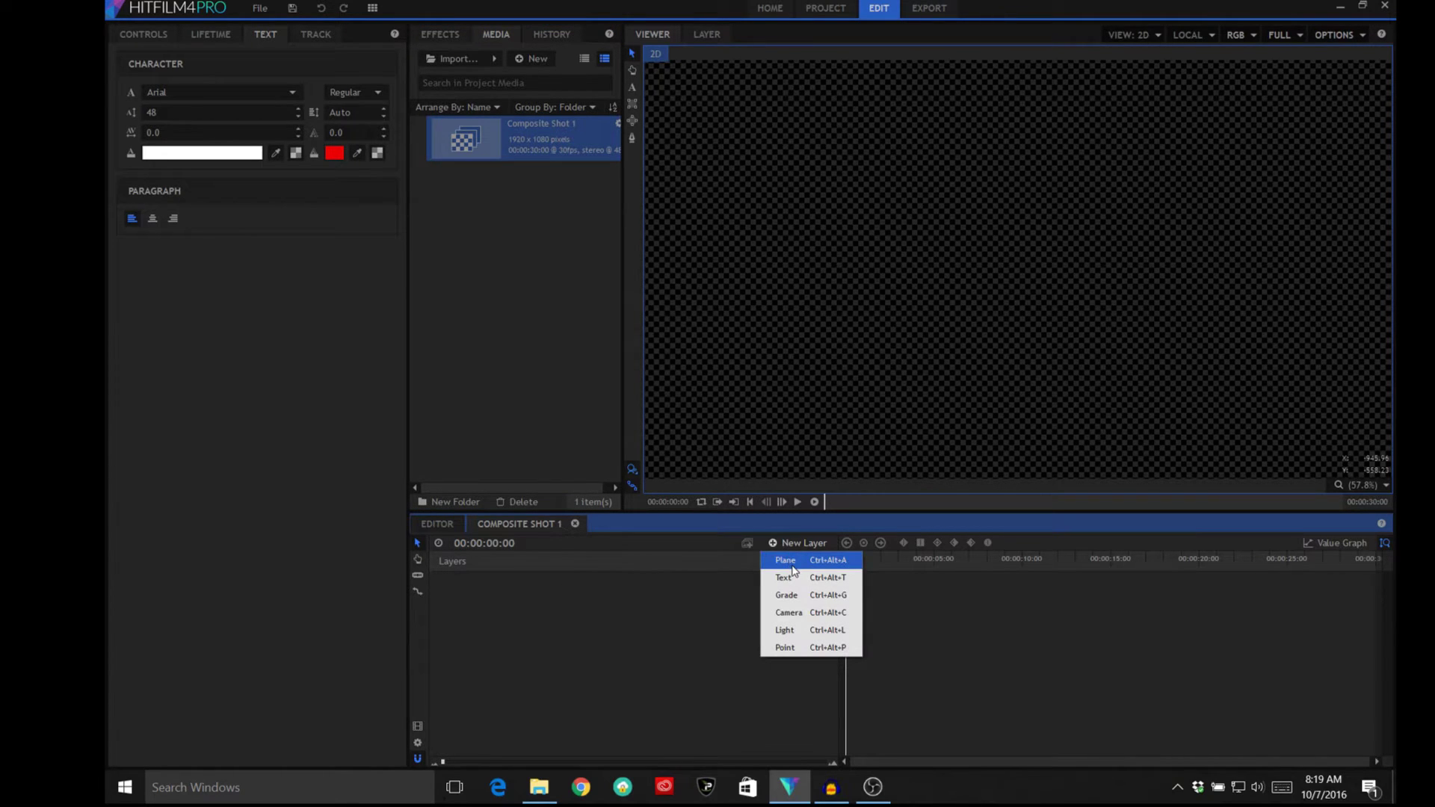
Step: Add a black plane layer, New Plane 1, to Composite Shot 1
click(788, 561)
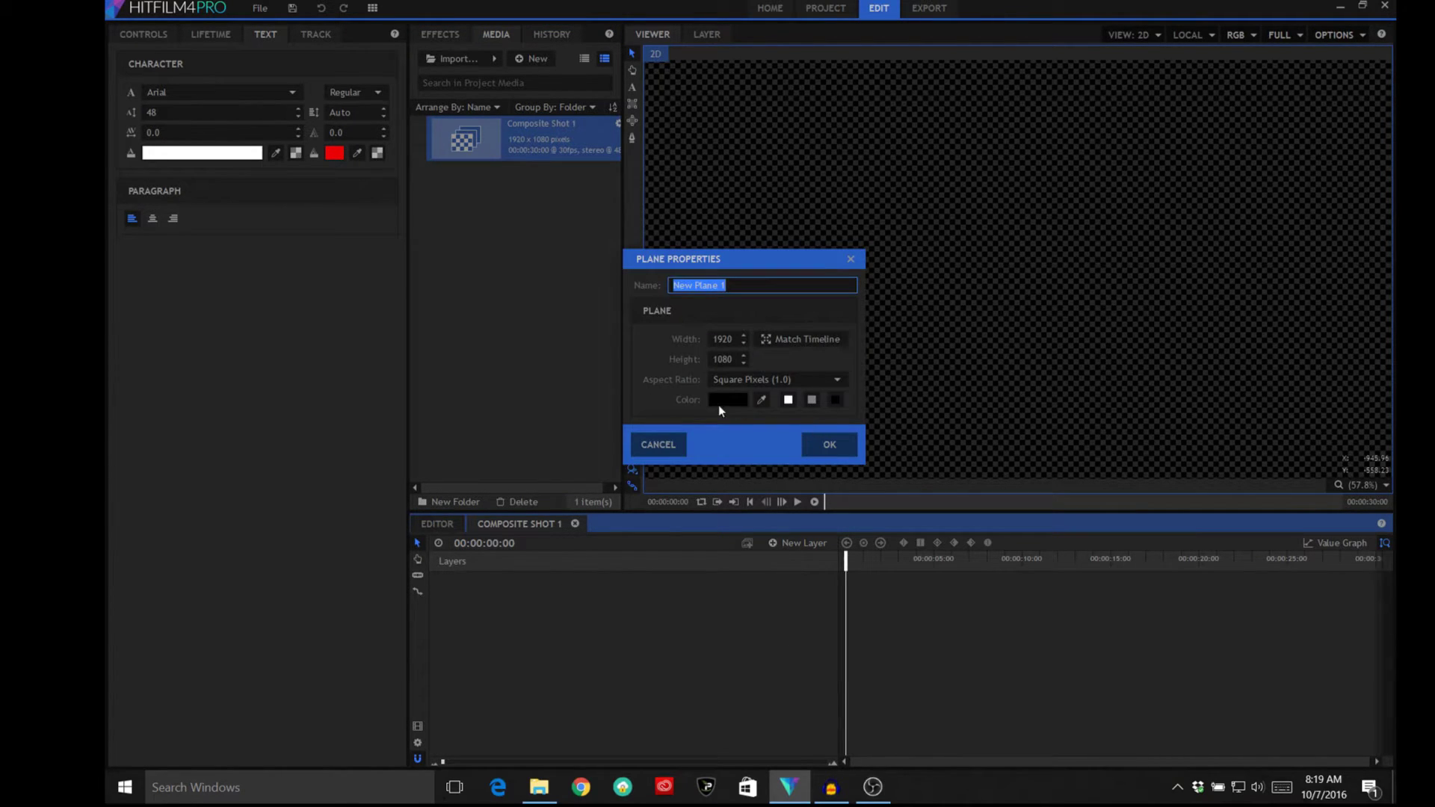
click(719, 406)
click(830, 482)
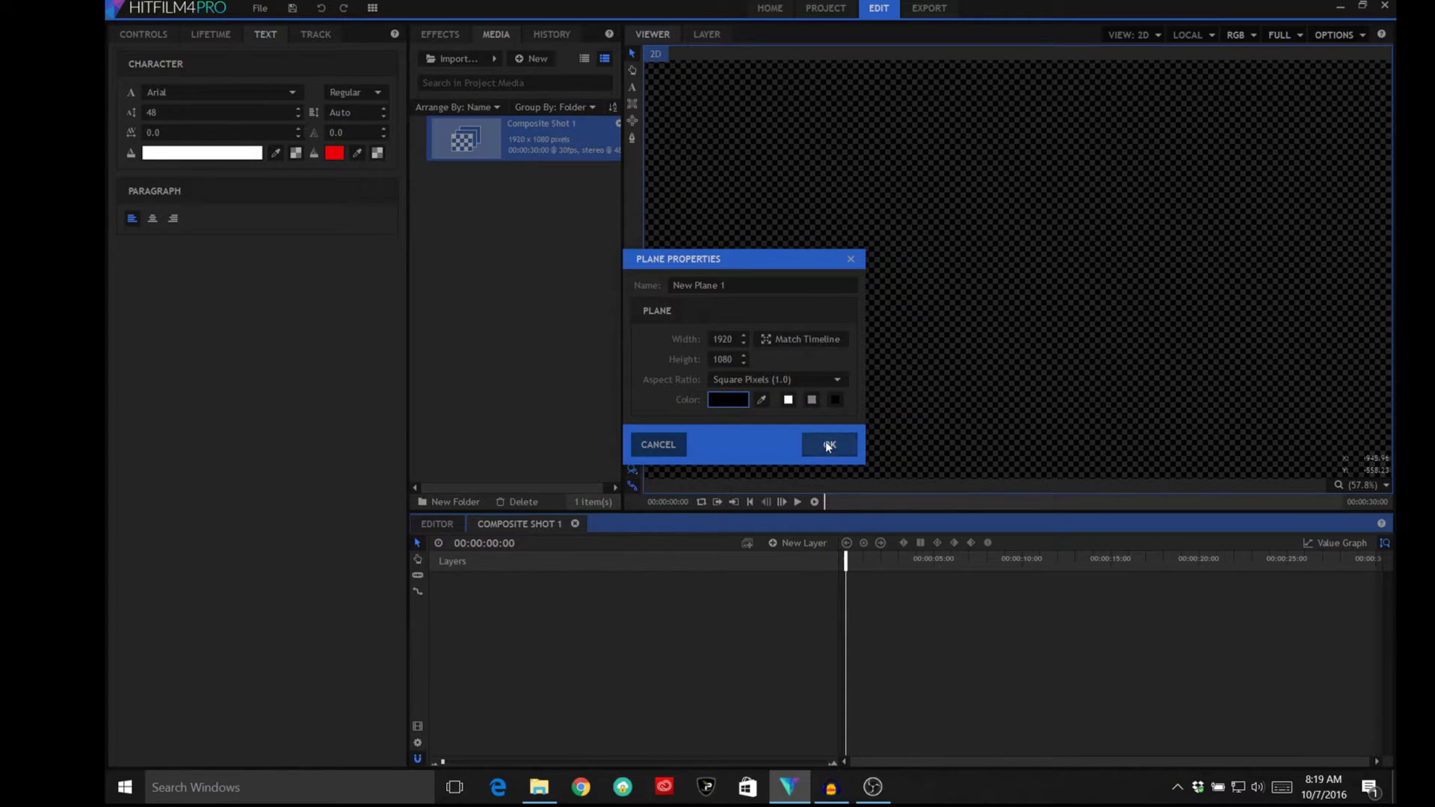
click(828, 447)
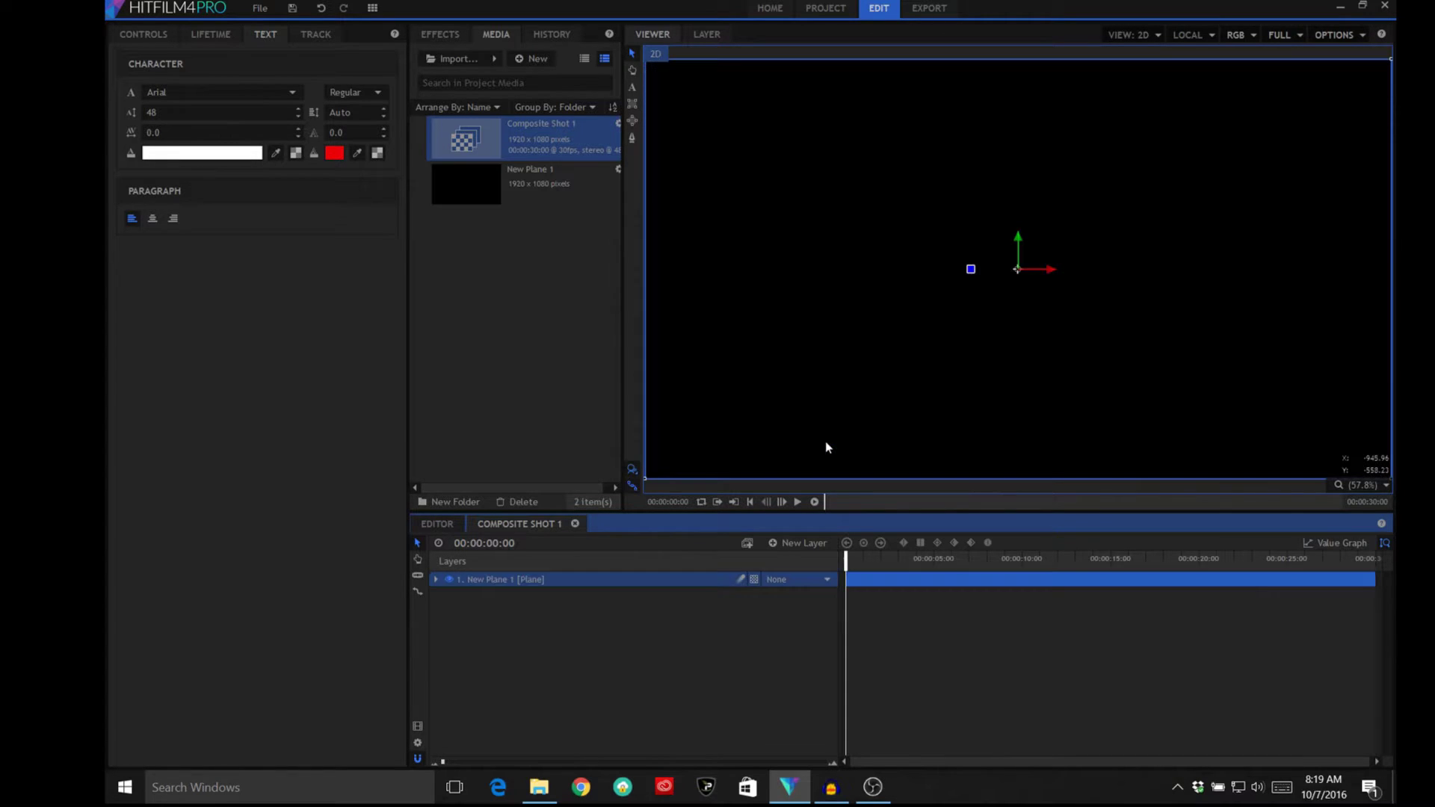
Step: Add a second plane layer coloured white above the black one
click(808, 547)
click(805, 560)
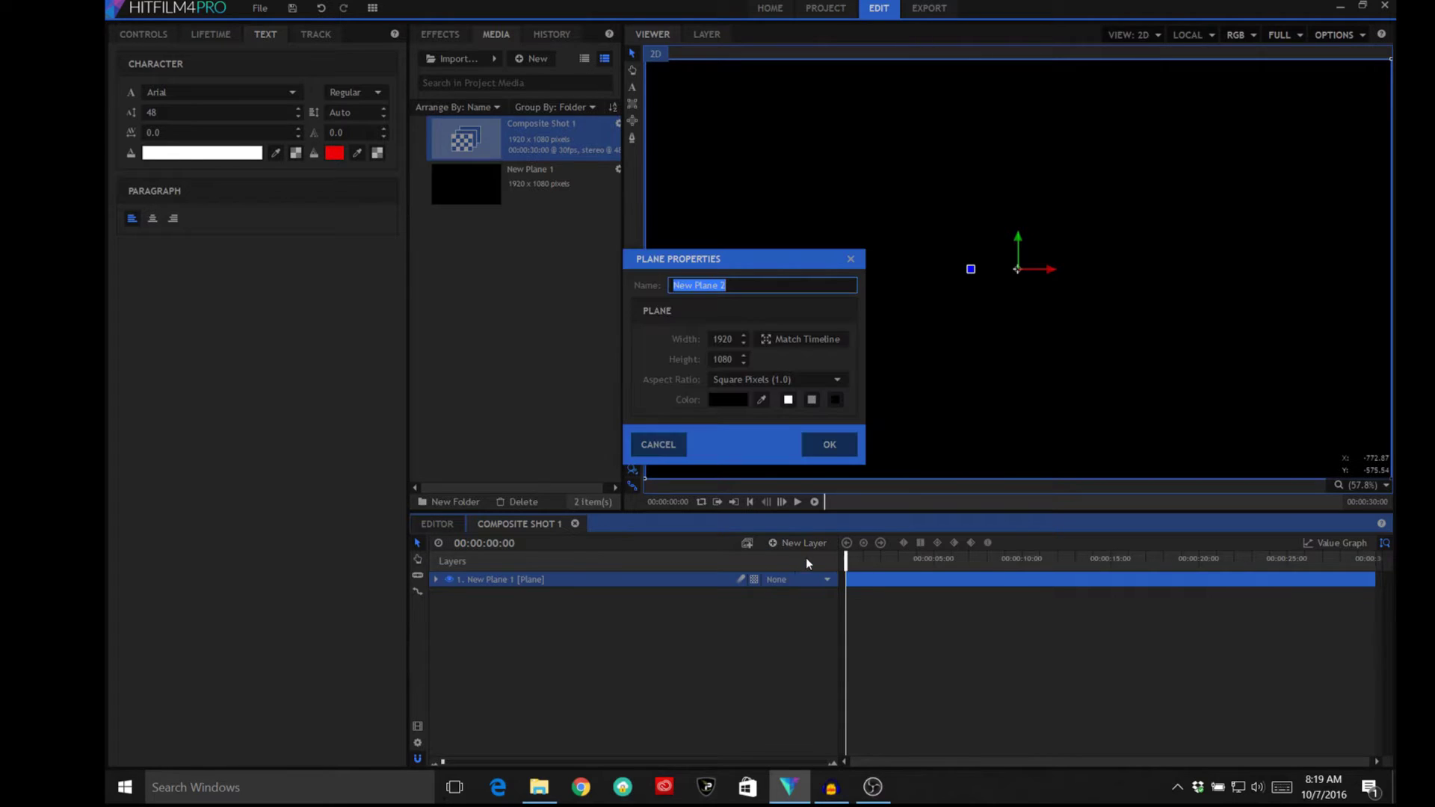
click(788, 401)
click(826, 445)
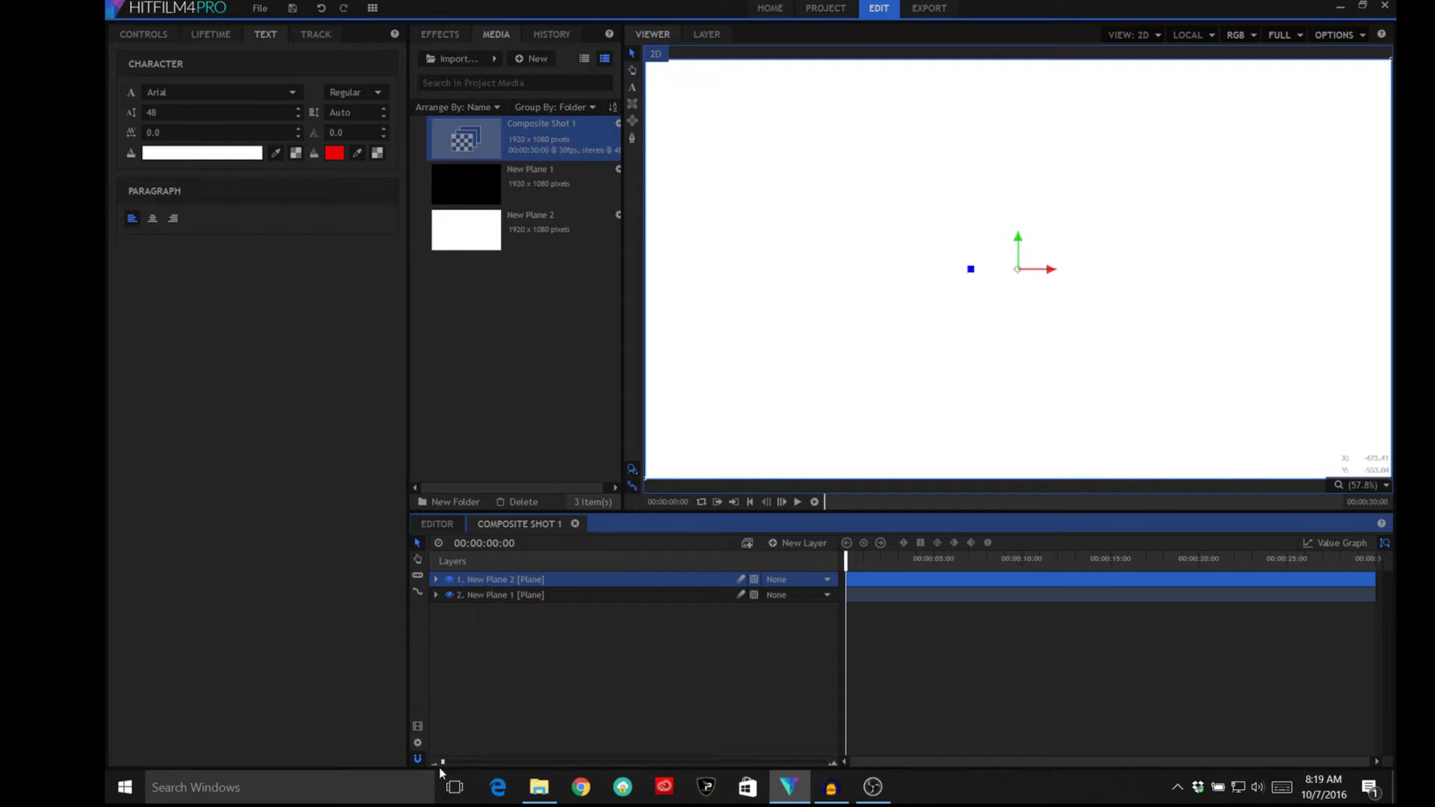
Step: Zoom the timeline and rename the New Plane 2 layer to 'White'
drag(441, 764, 824, 768)
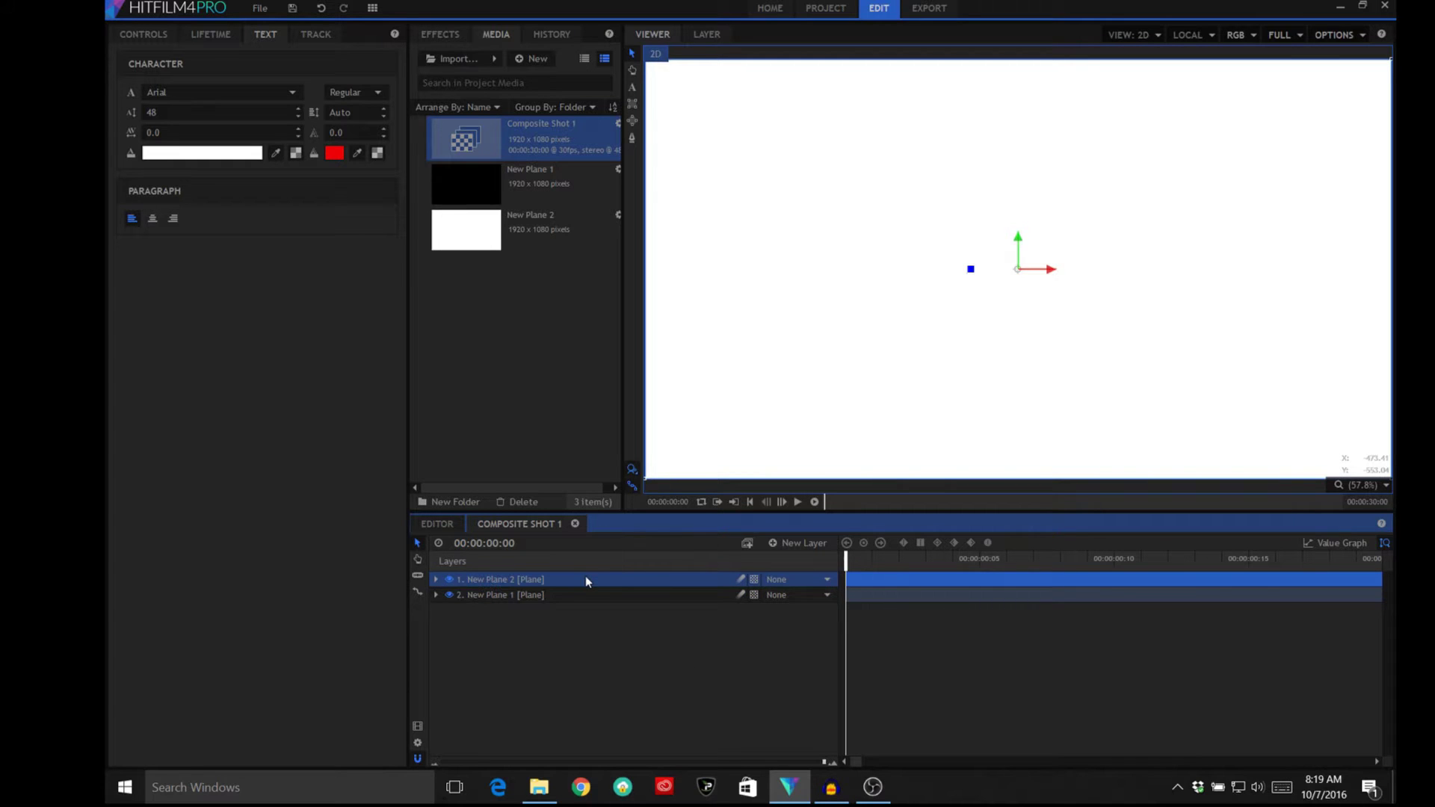
right_click(536, 580)
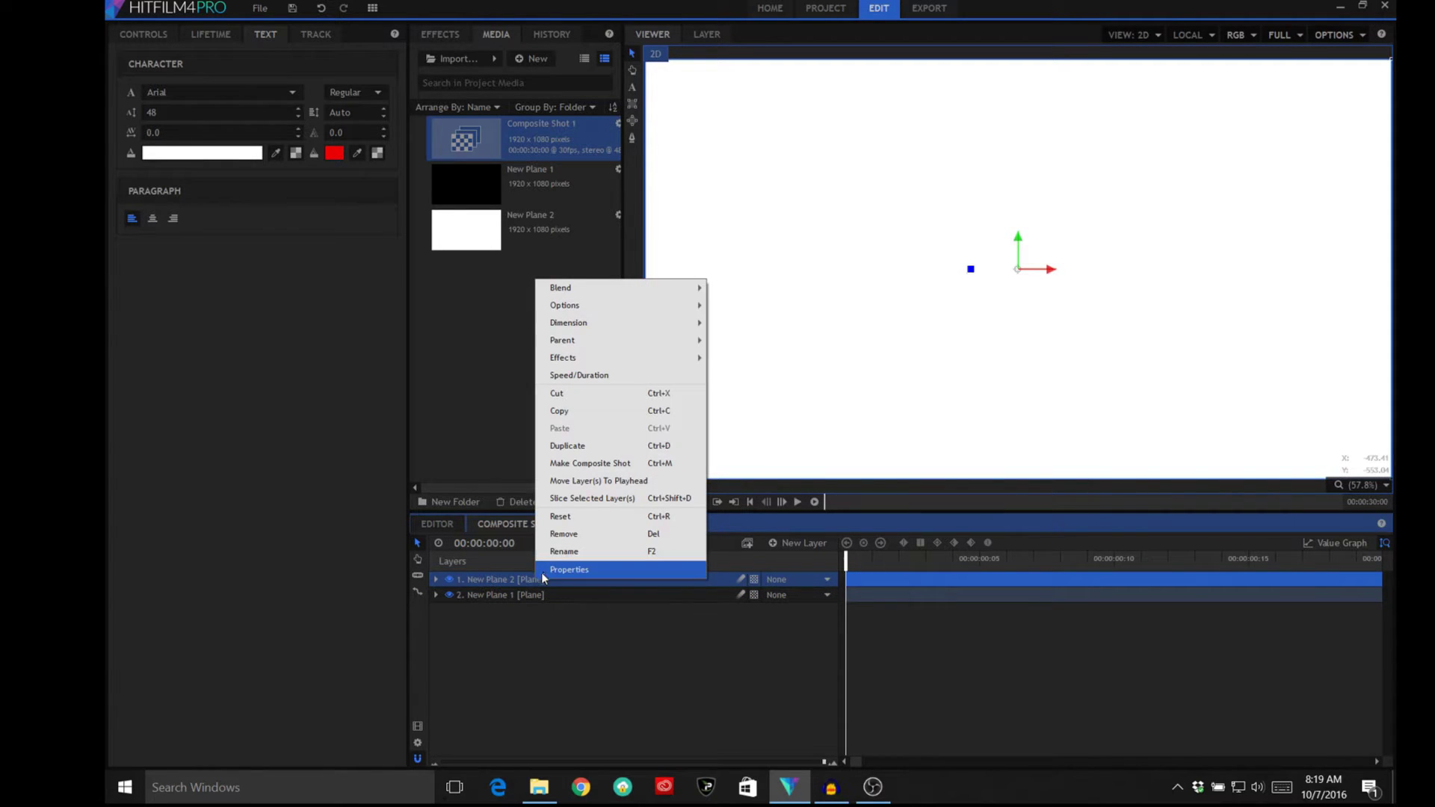
click(565, 551)
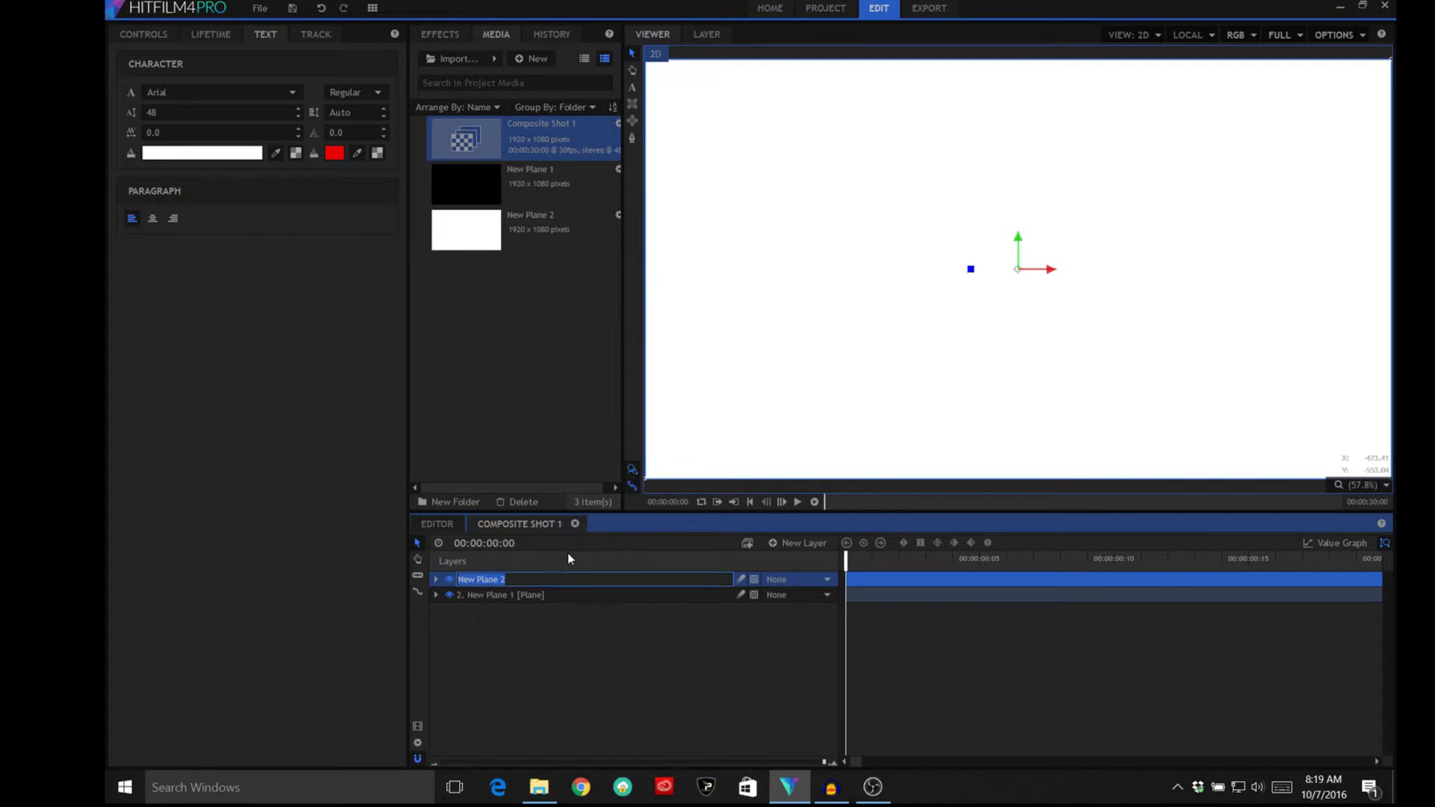
text(White)
click(516, 599)
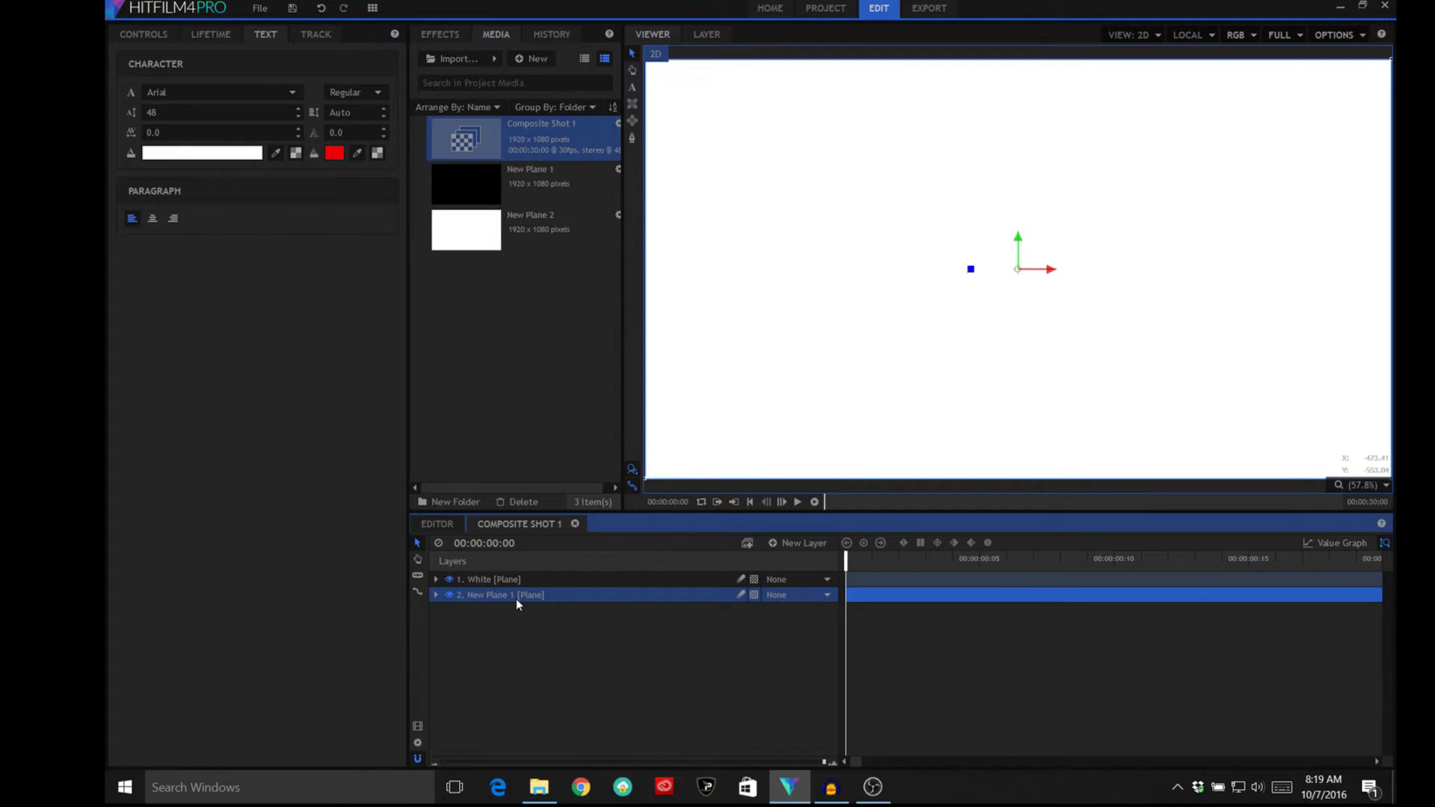
Step: Rename the New Plane 1 layer to 'Black'
double_click(516, 598)
text(Bla)
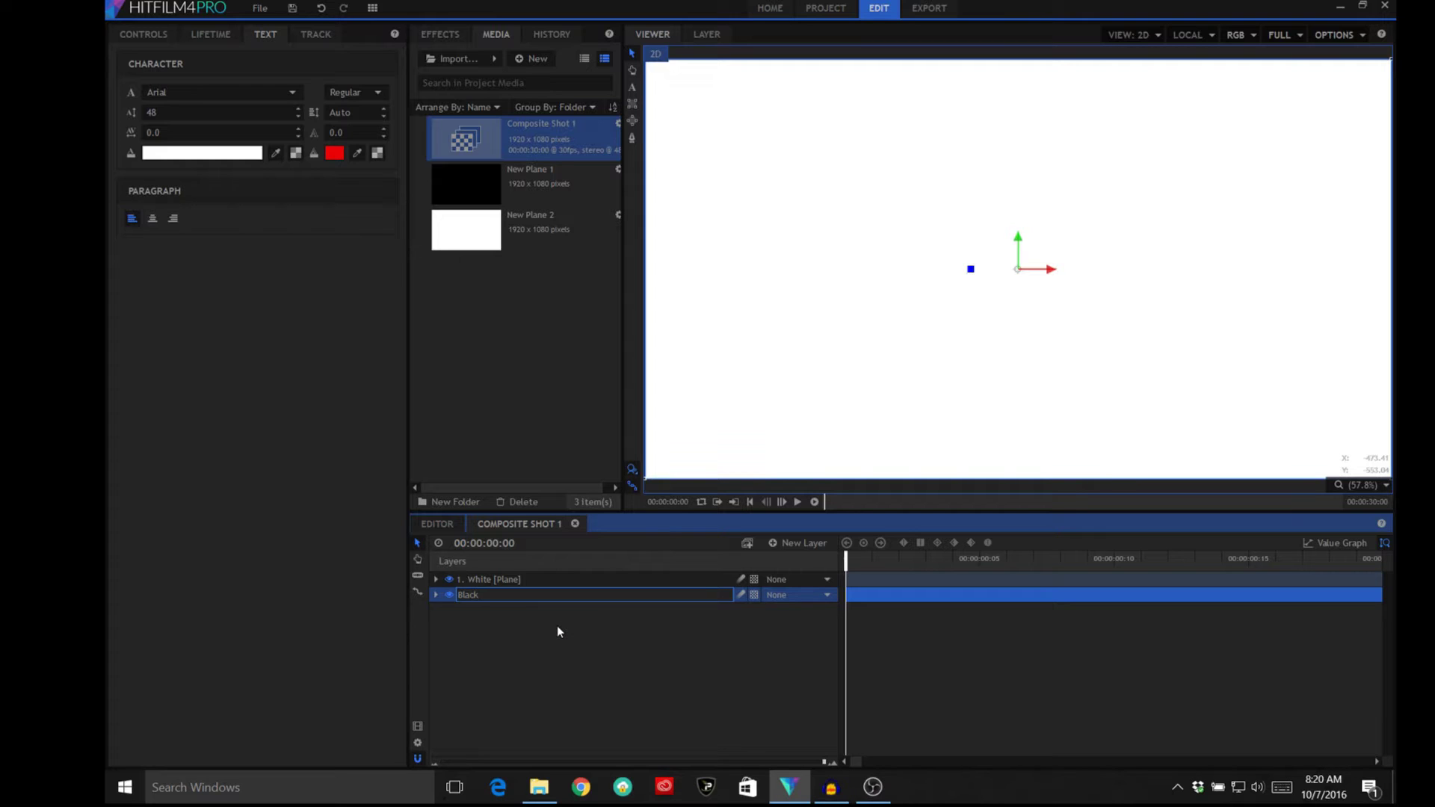
text(ck)
key(Return)
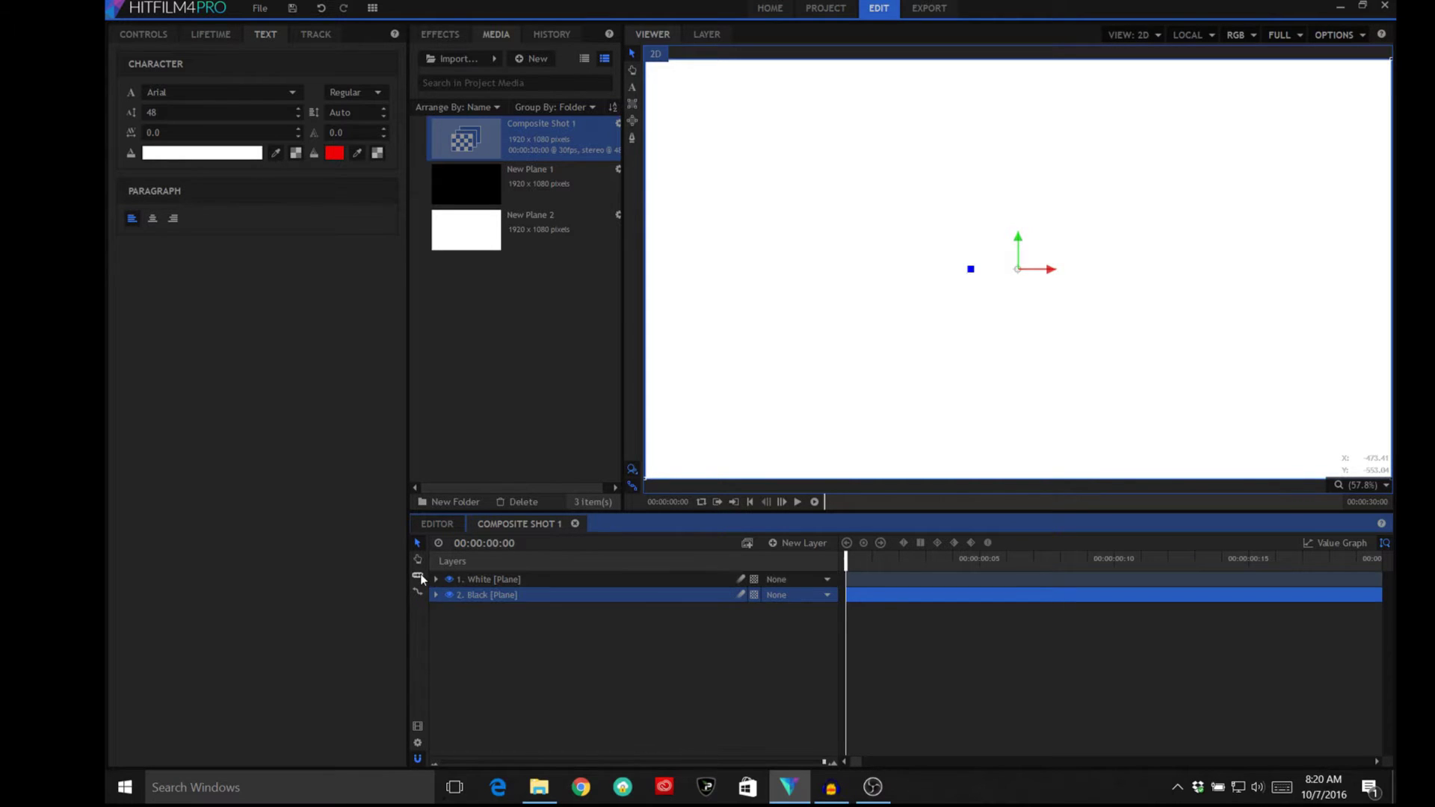
Step: Slice the White layer every few frames into short pieces stacked in a staircase
click(873, 580)
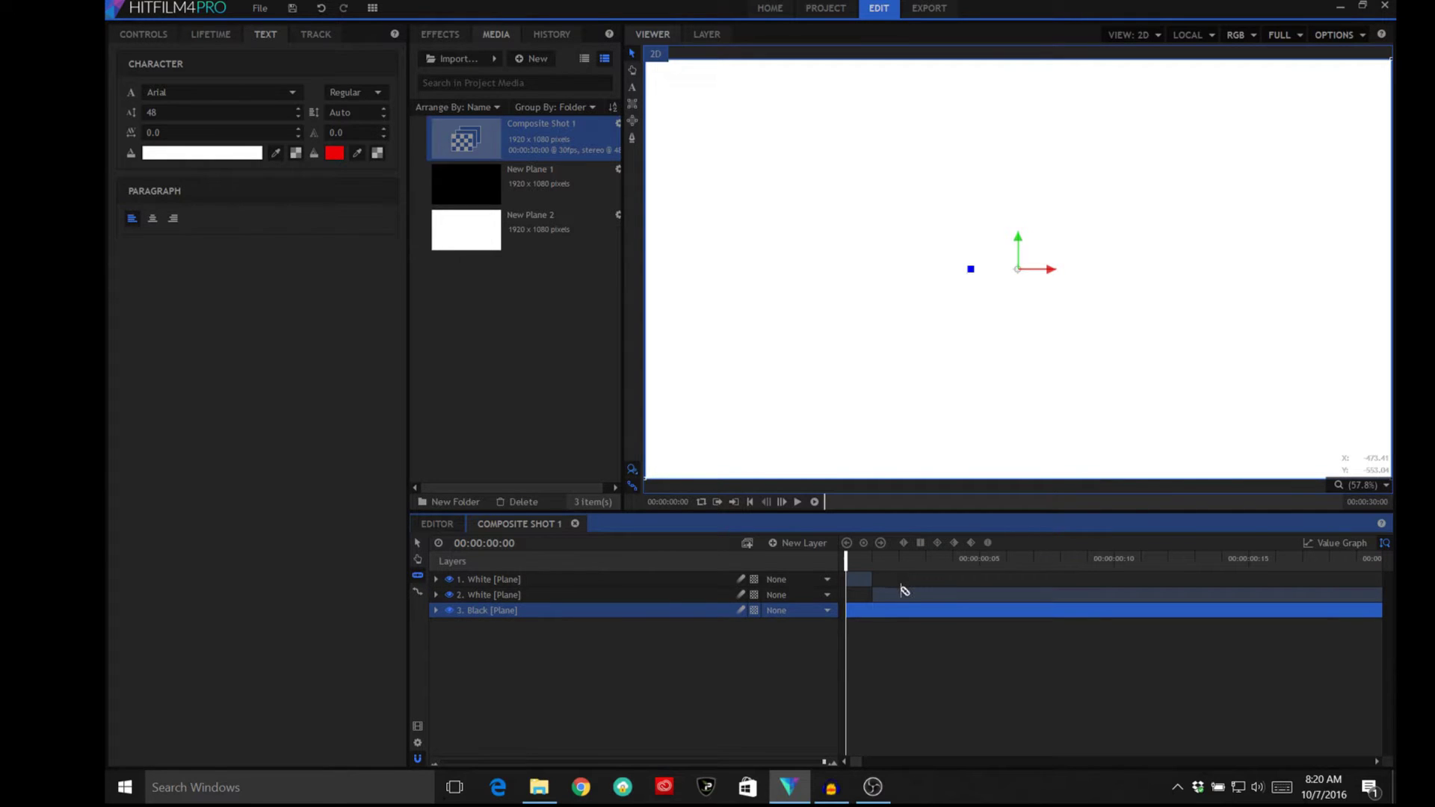
click(900, 594)
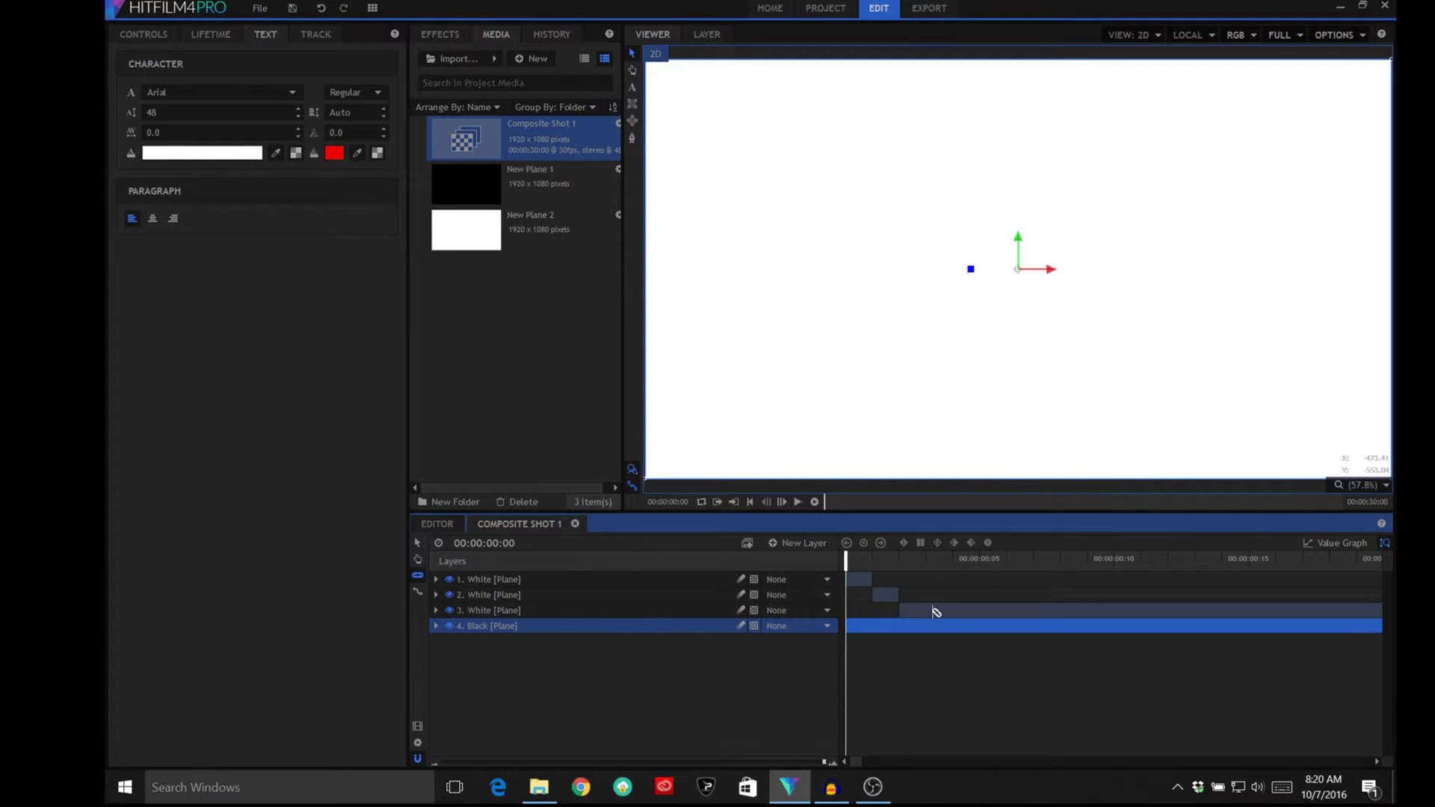
click(927, 610)
click(954, 626)
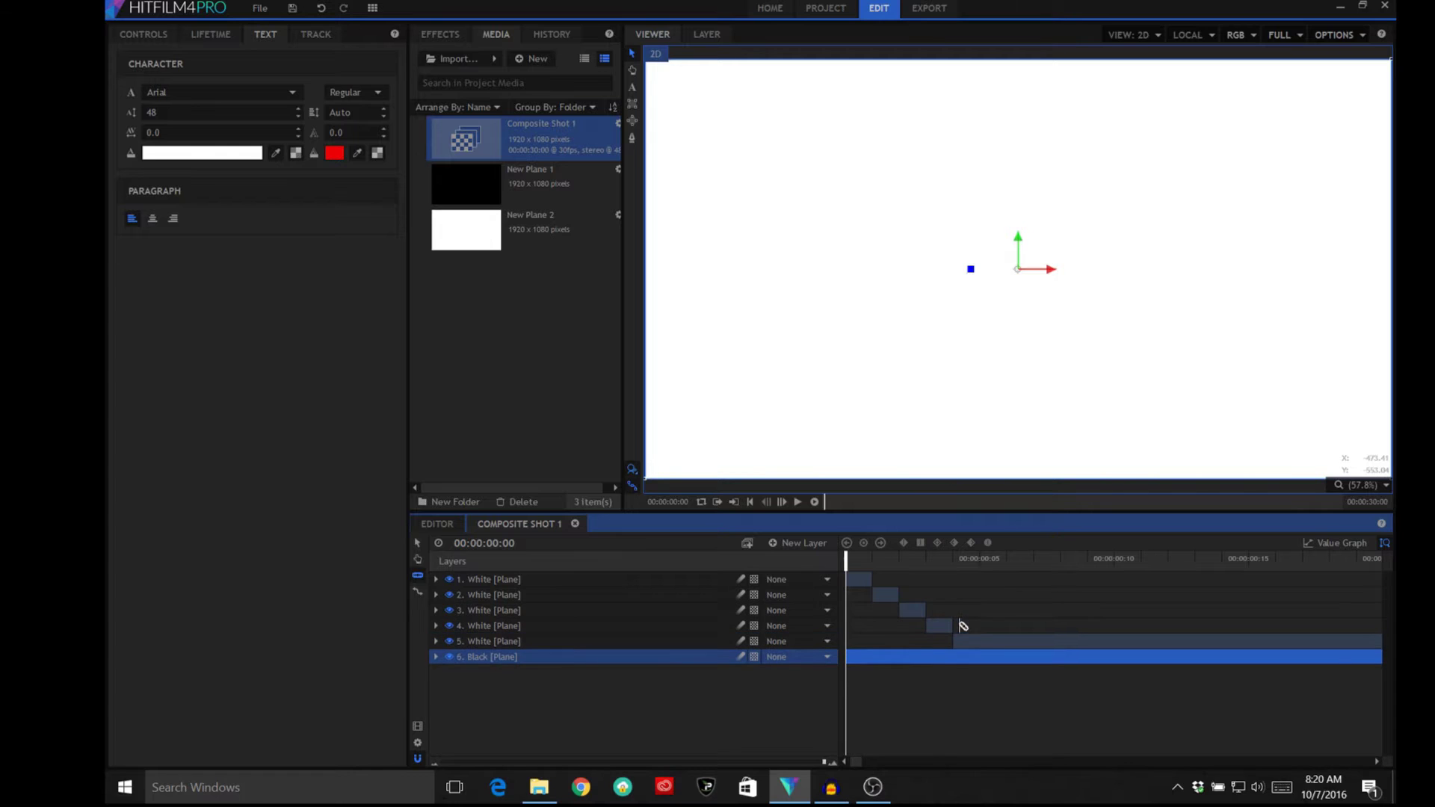
click(992, 642)
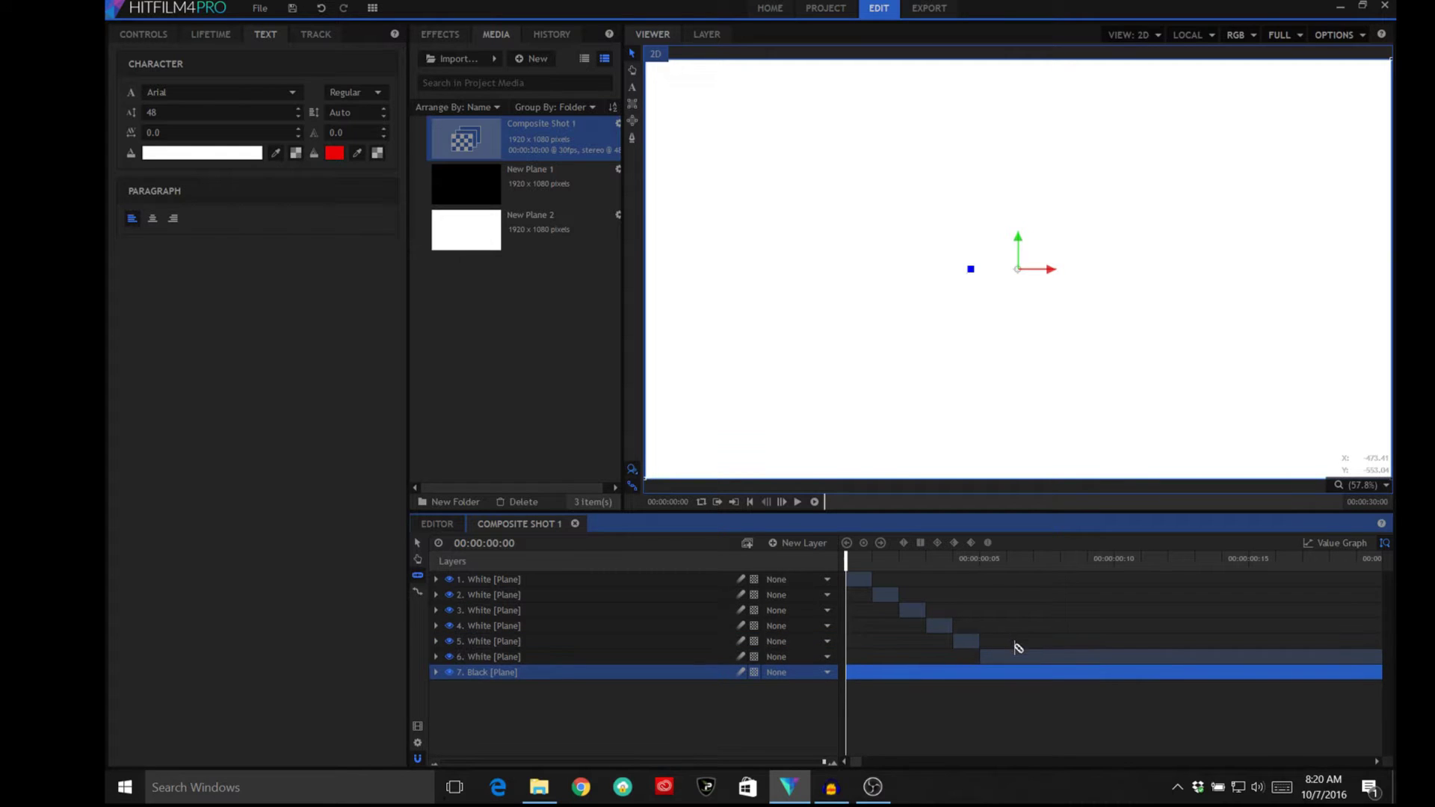
click(1018, 656)
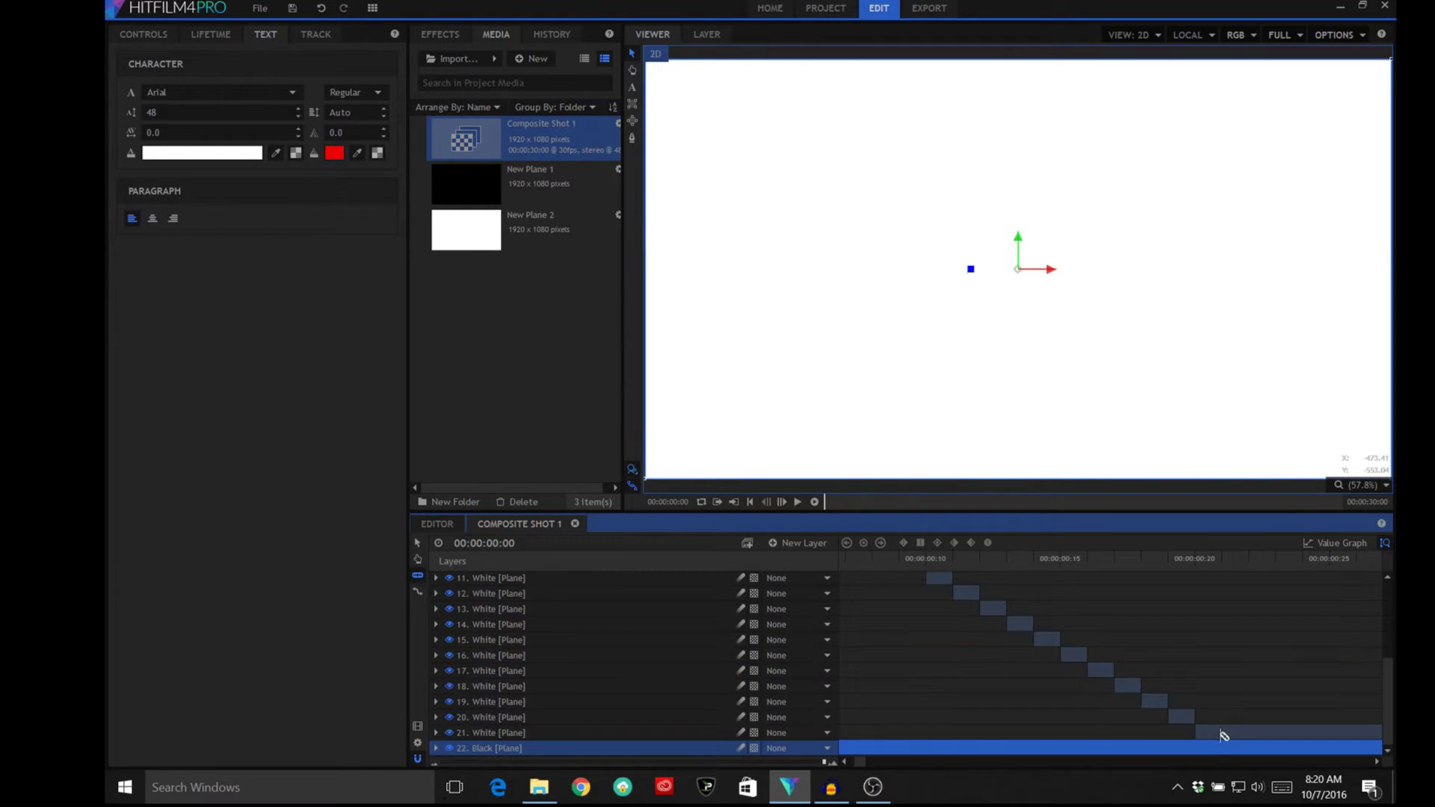
click(1222, 732)
click(1256, 748)
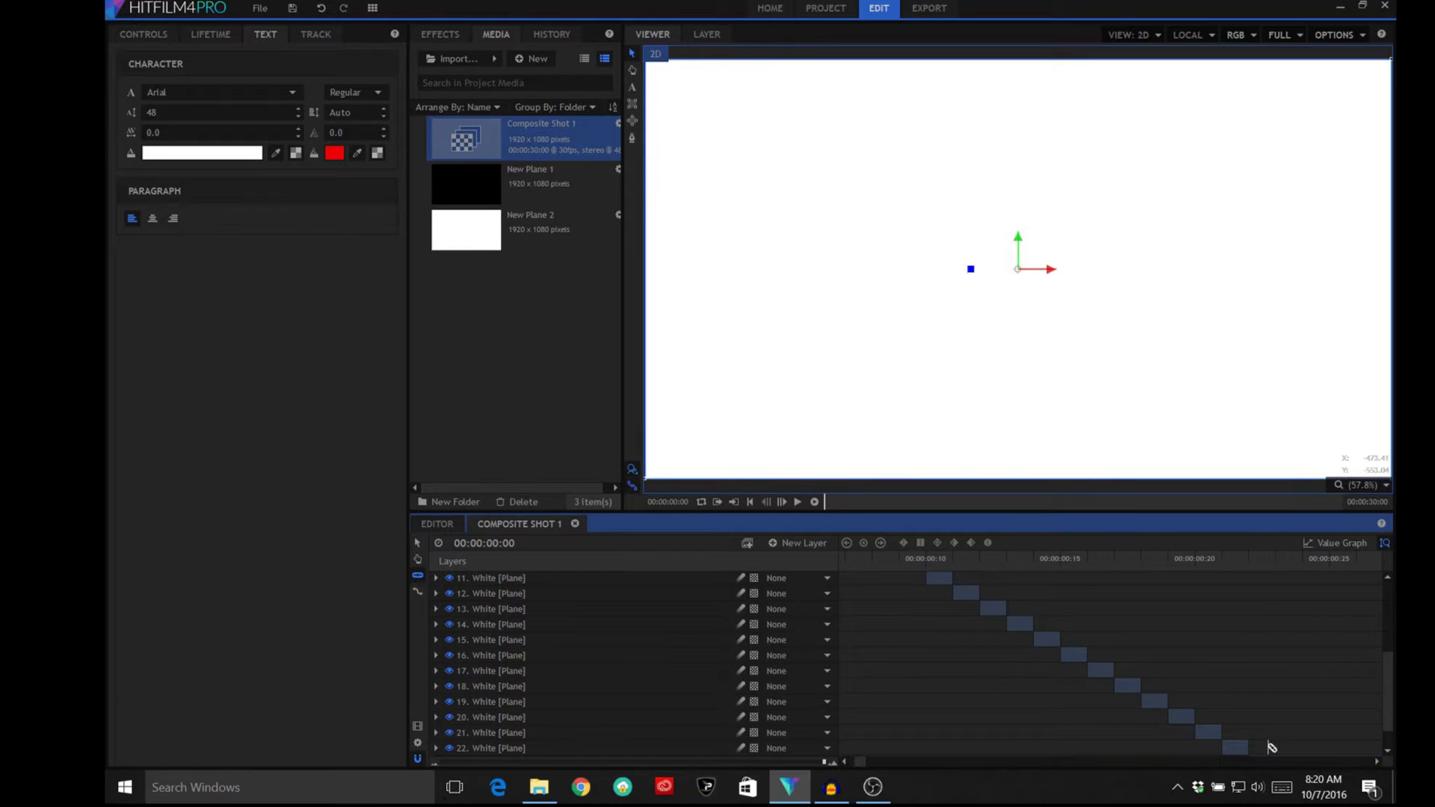
Step: Return to the Selection tool and scroll the timeline back to the start
scroll(1382, 707, down, 5)
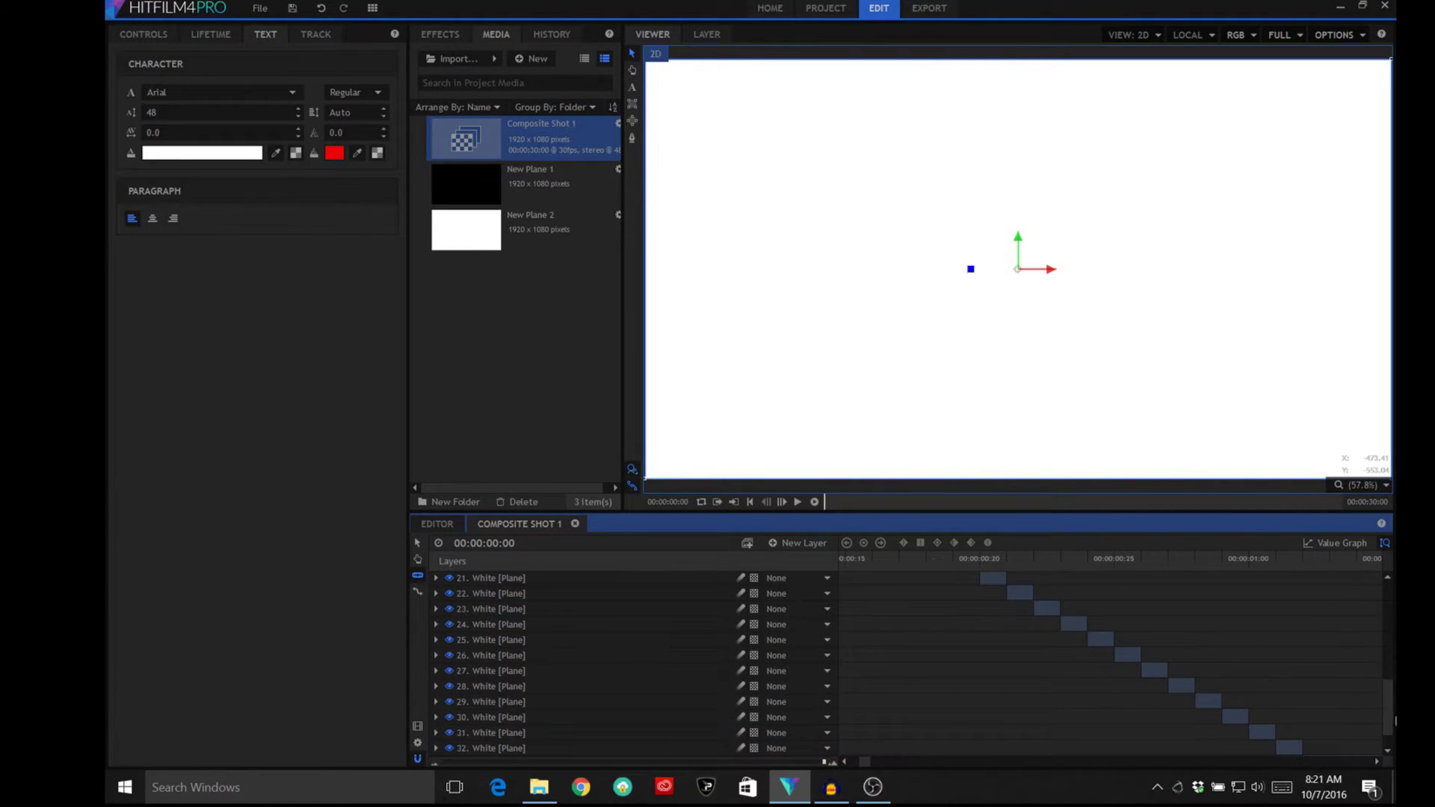
click(417, 543)
drag(1386, 714, 1395, 612)
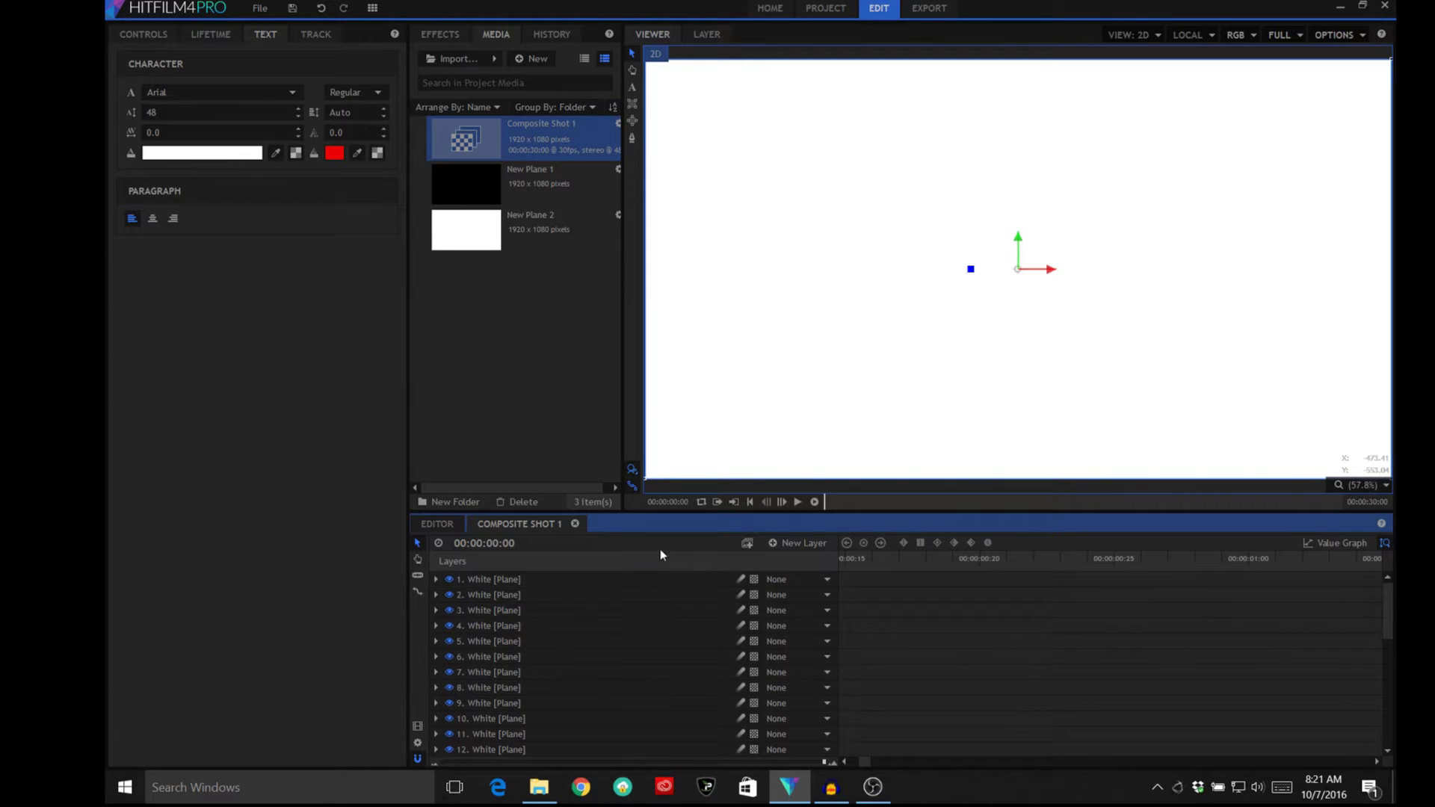
drag(865, 762, 839, 762)
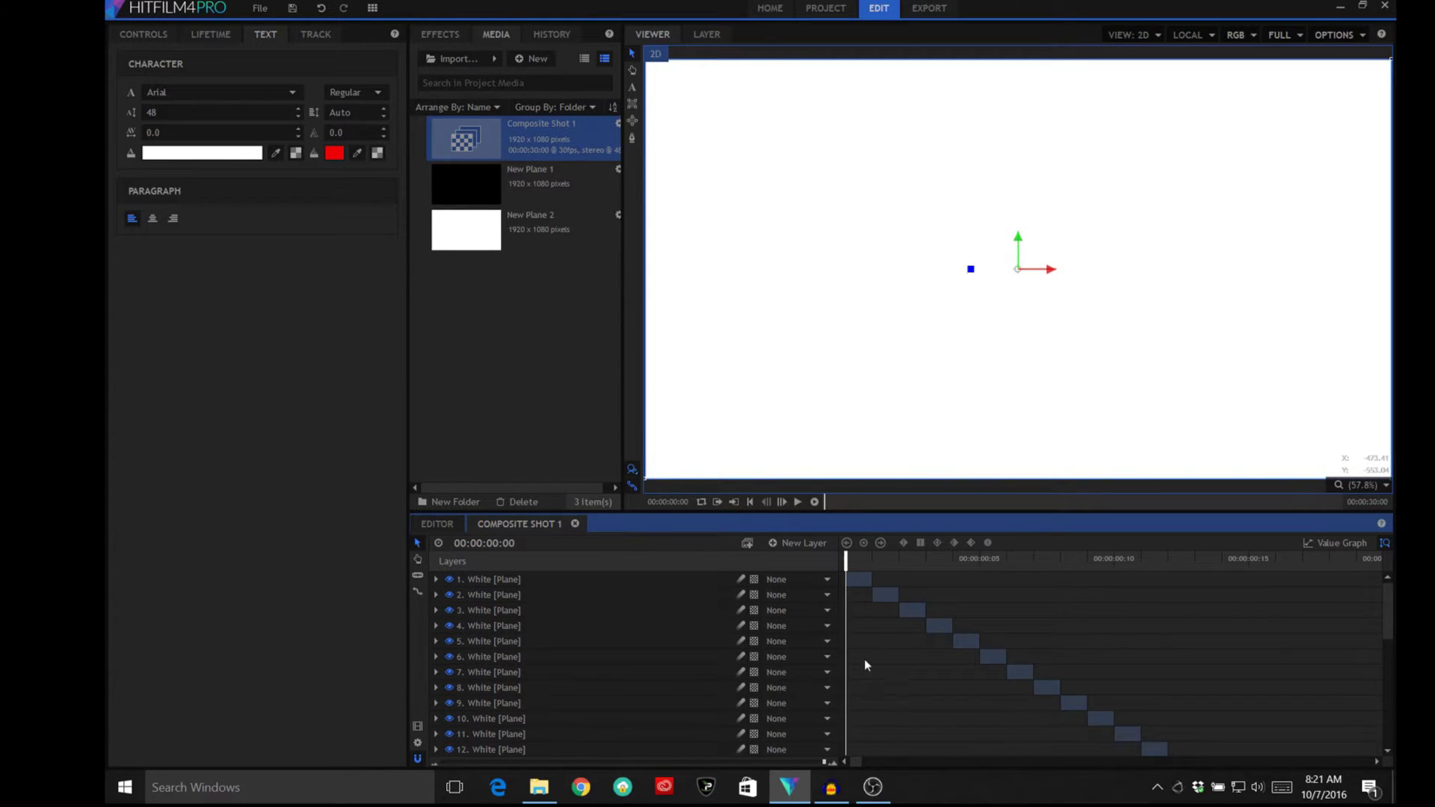
Step: Cut out the second, third and fourth White clips, then move the playhead later
click(888, 597)
right_click(887, 600)
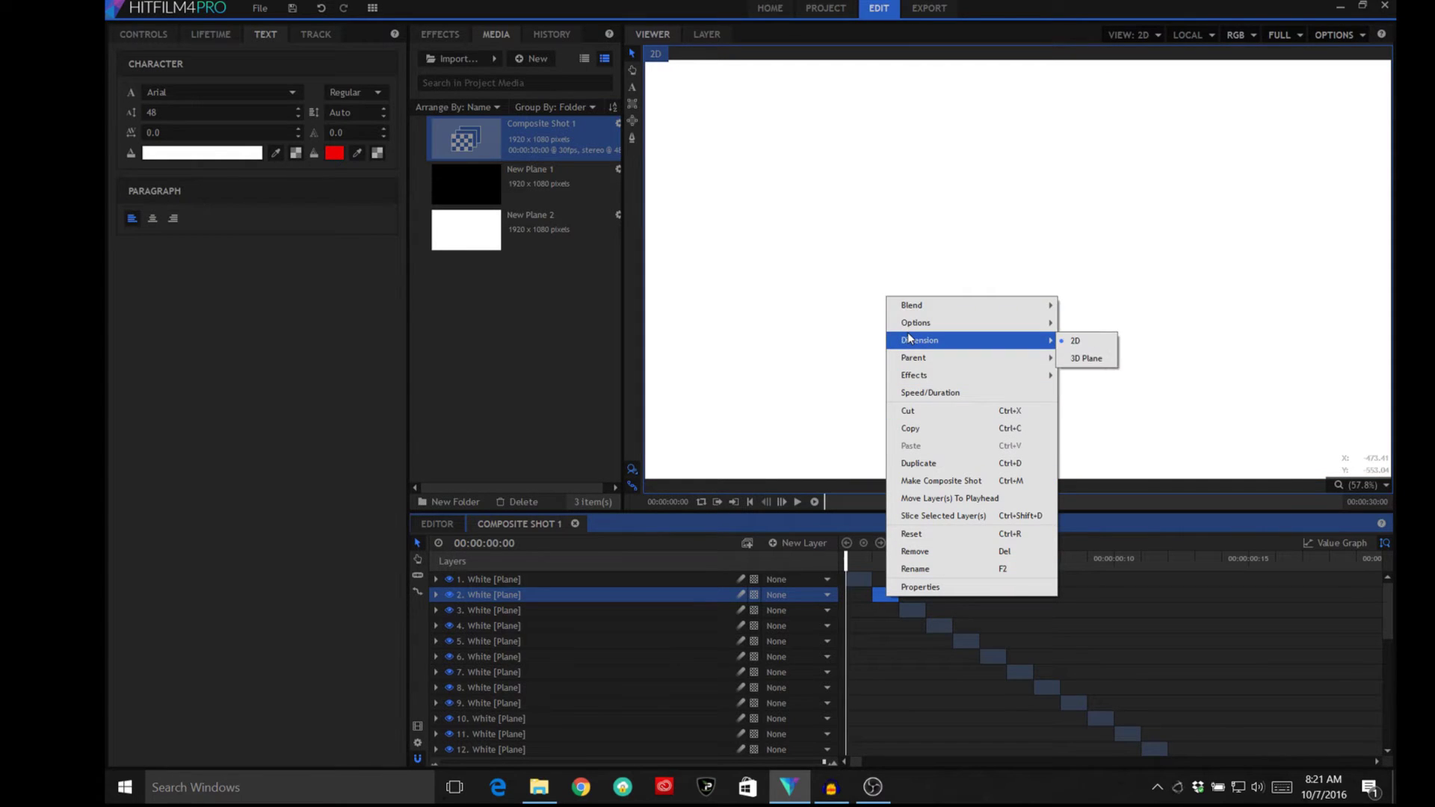
click(934, 412)
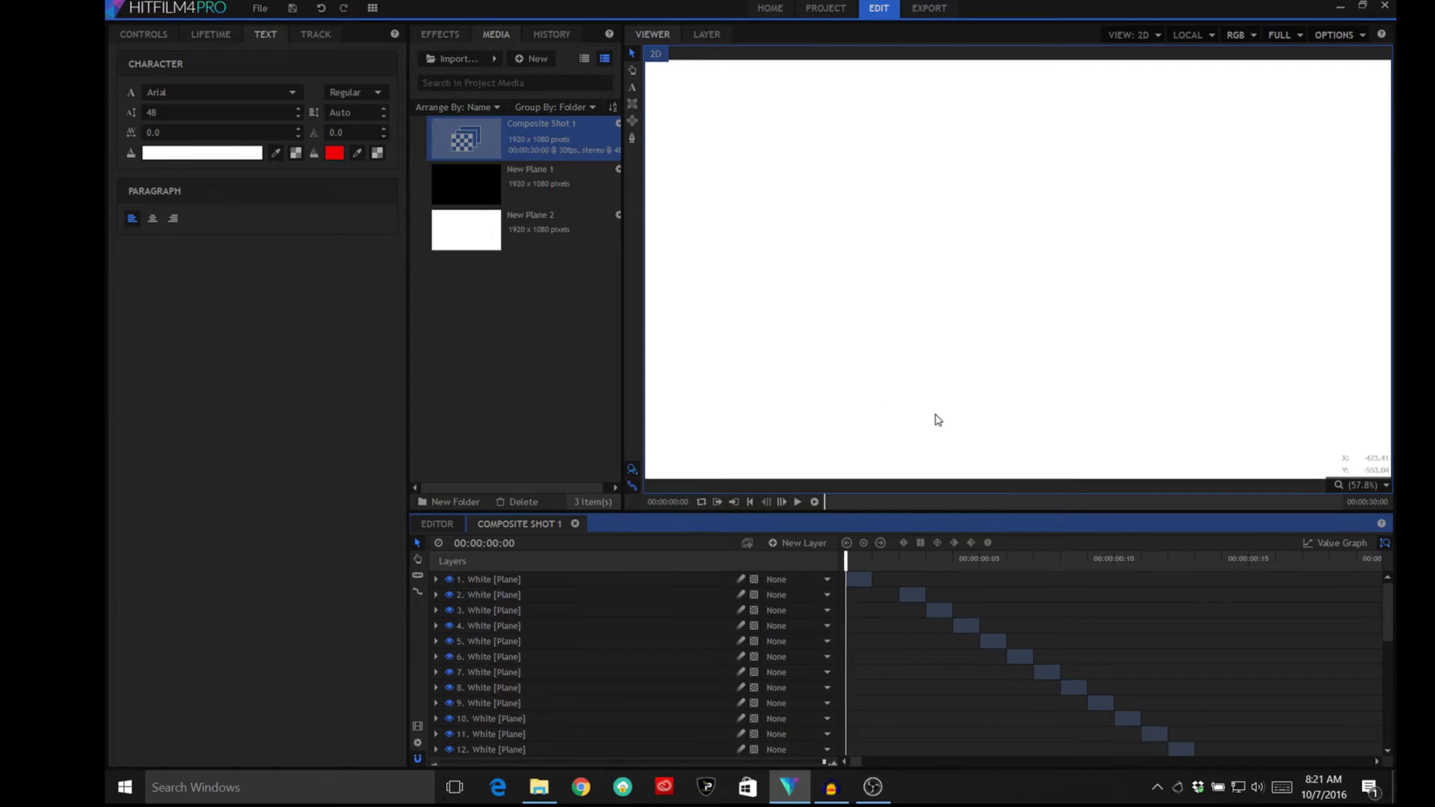
click(941, 611)
key(ctrl+x)
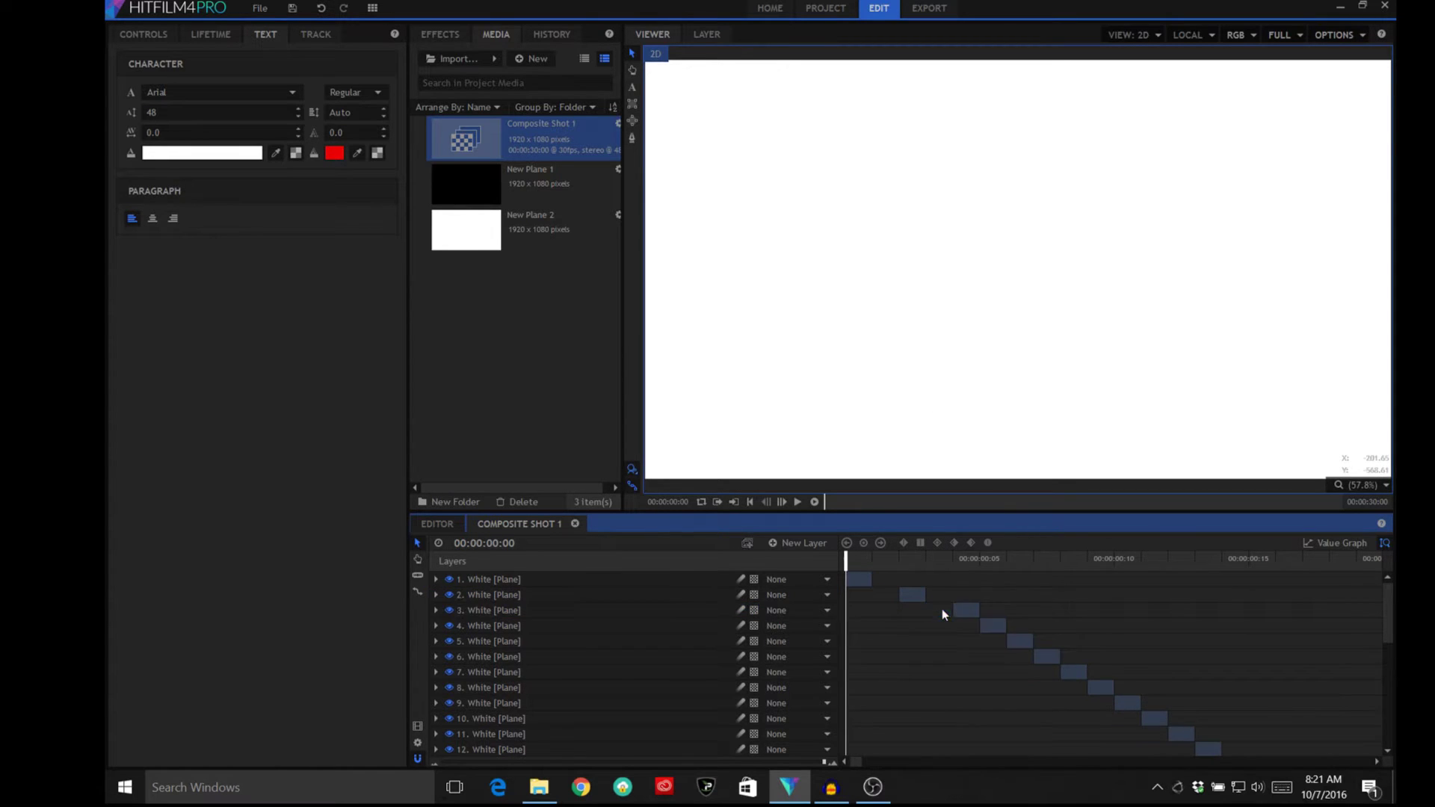
click(989, 628)
key(ctrl+x)
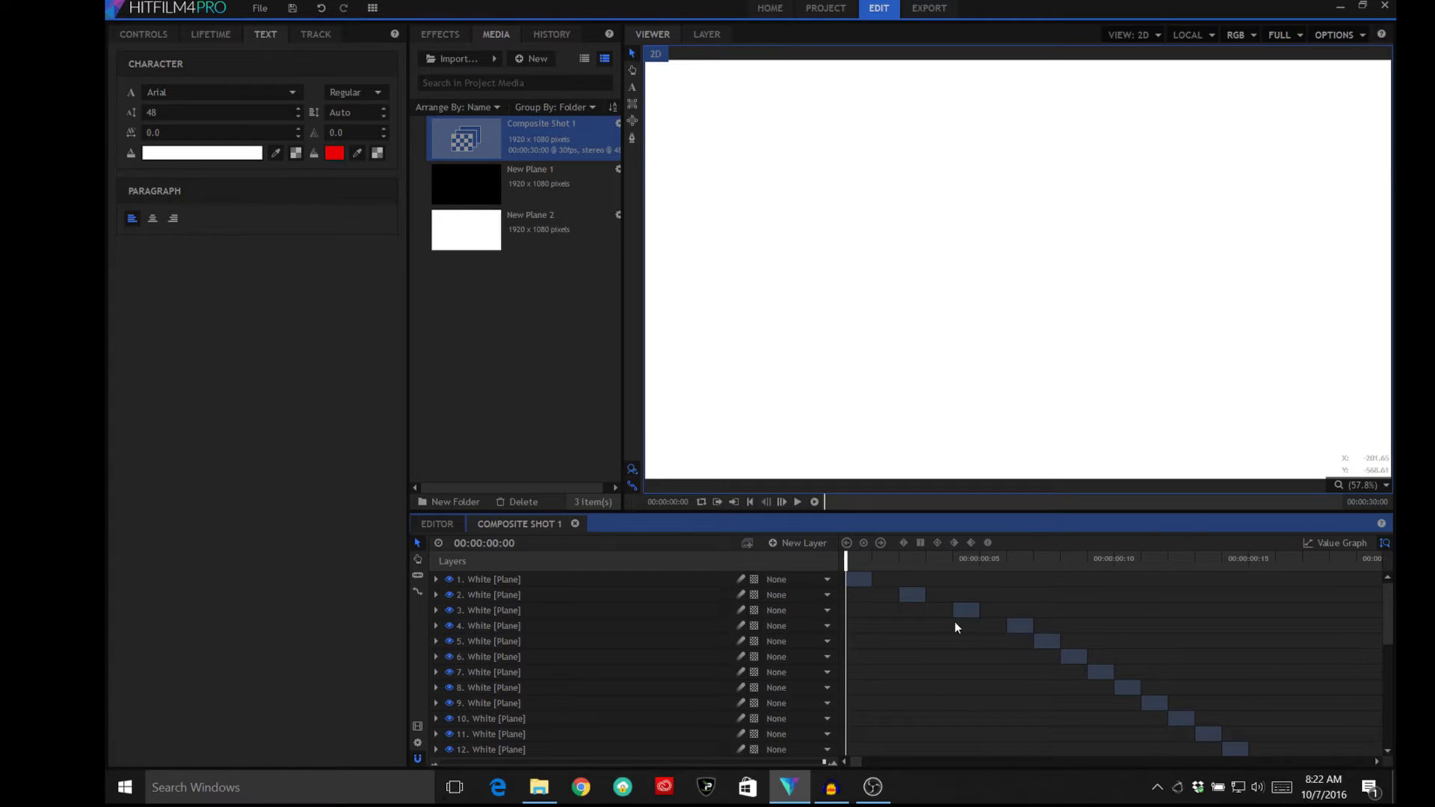
drag(851, 559, 1004, 571)
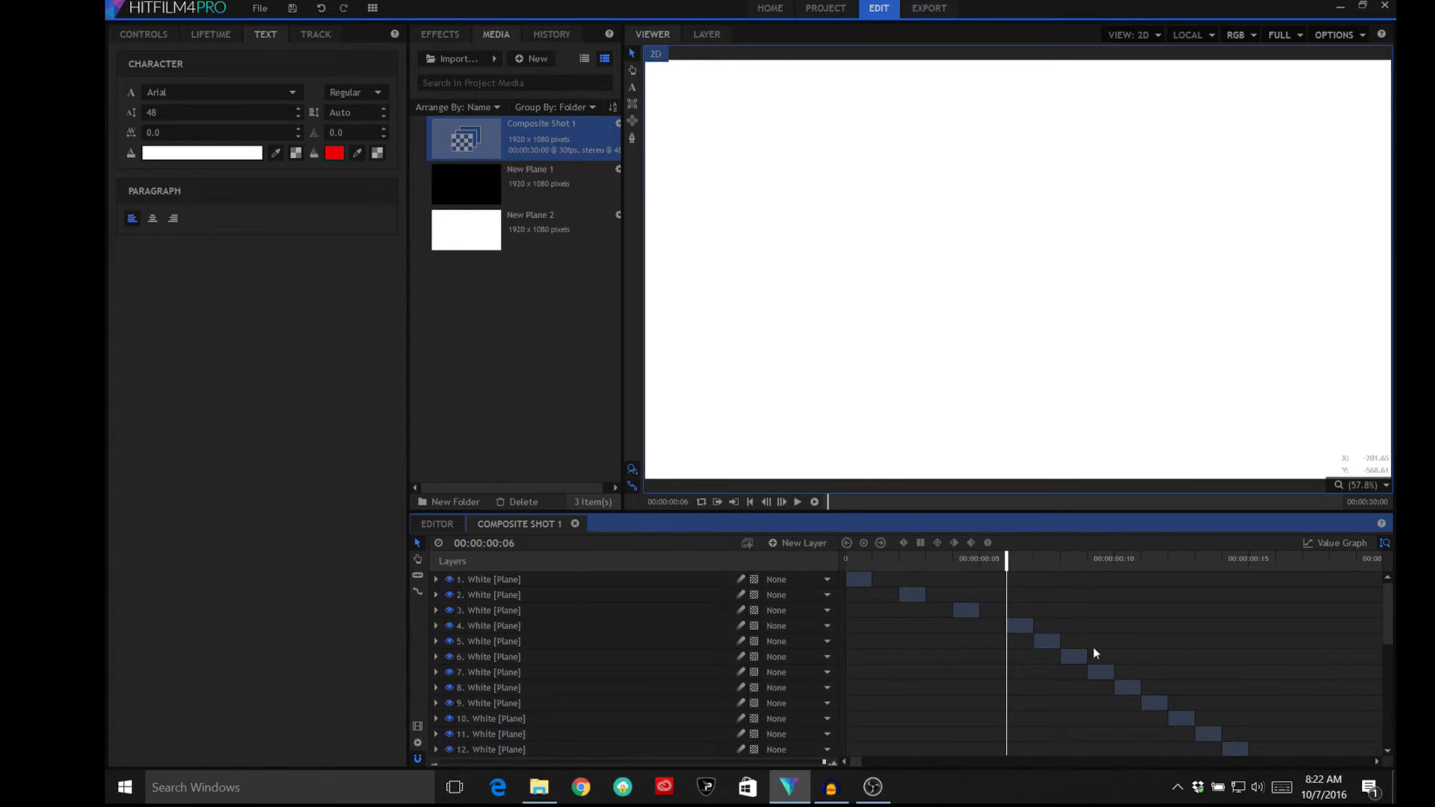
Step: Remove the White clips on layers 6, 7 and 10, then return the playhead to the start
click(1077, 658)
right_click(1074, 657)
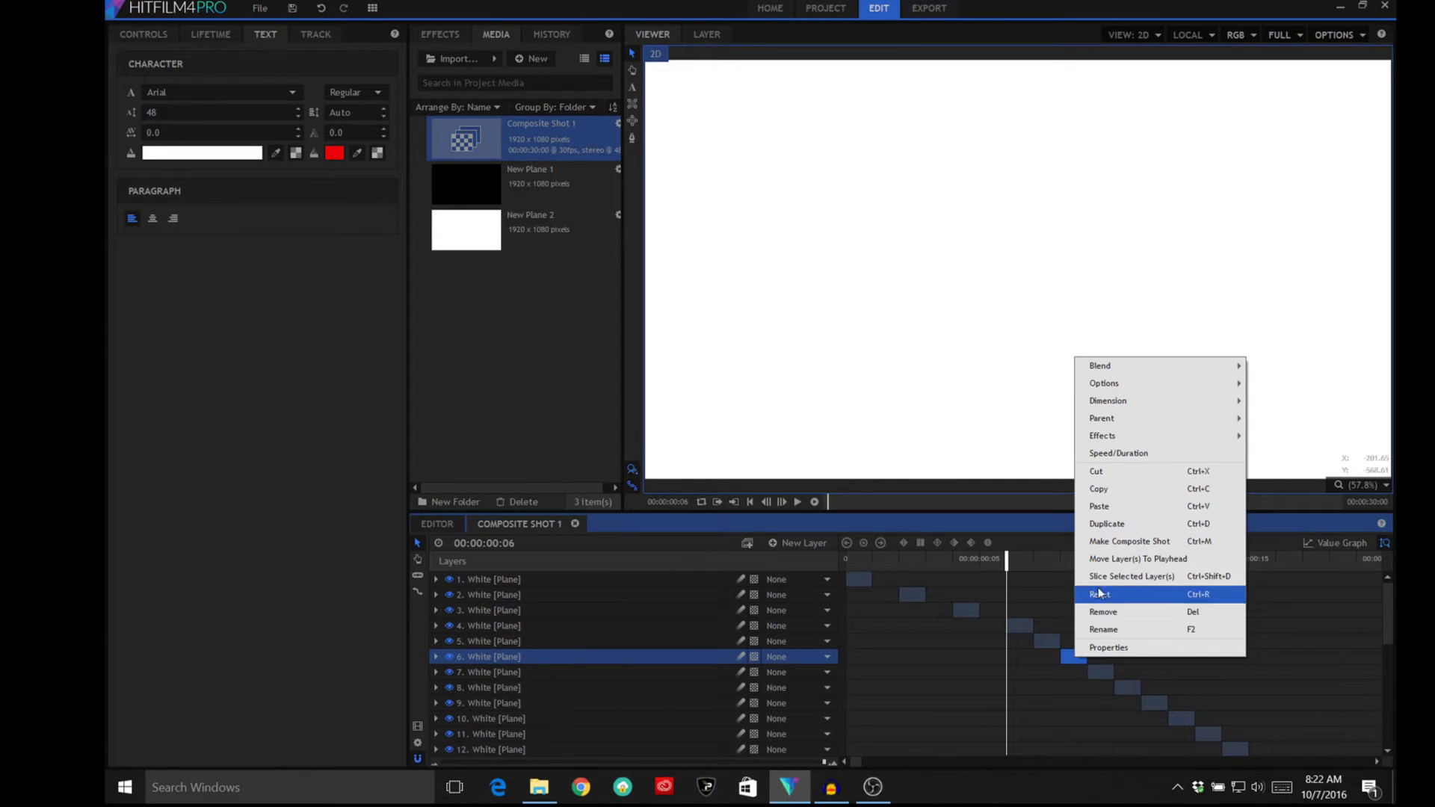
click(1098, 471)
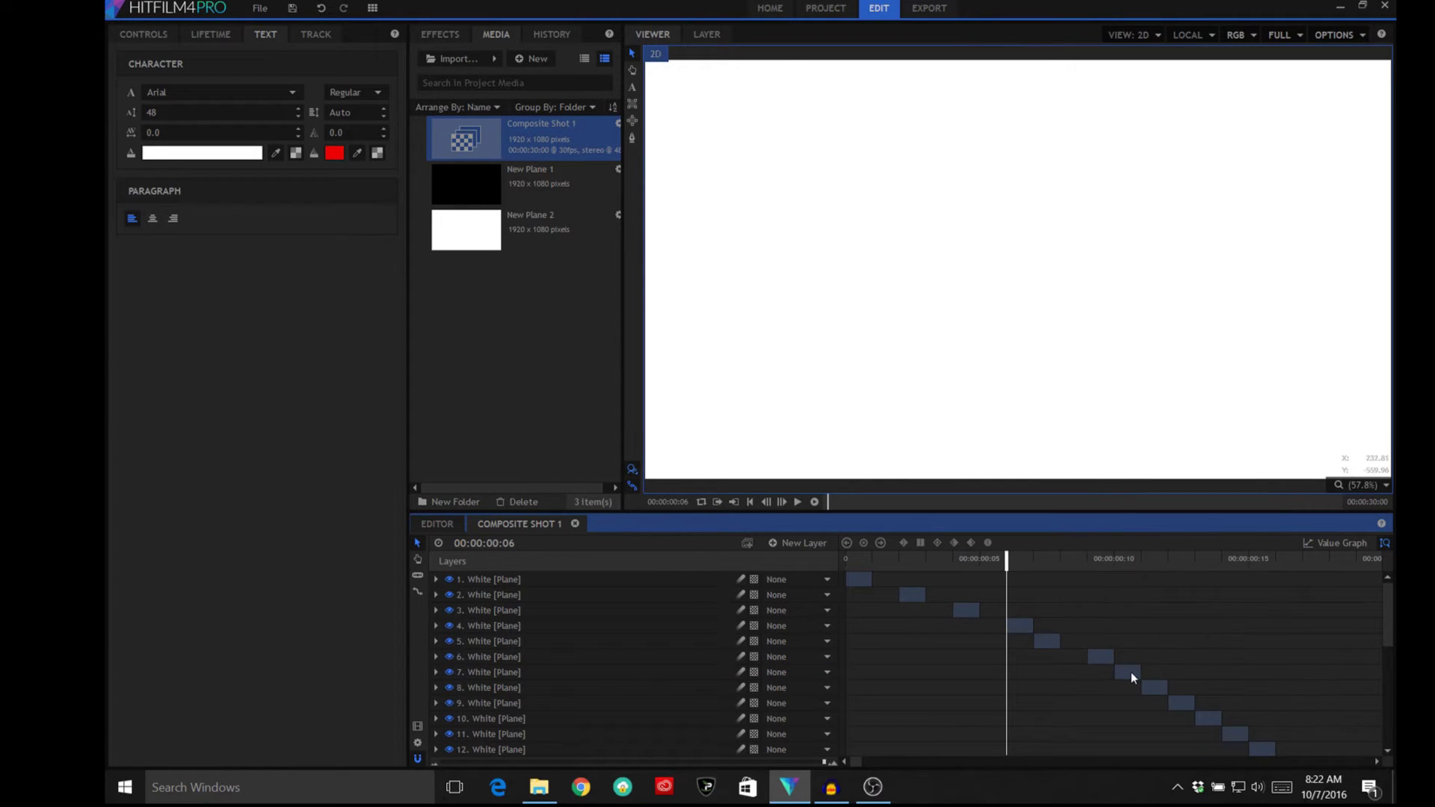
click(1132, 678)
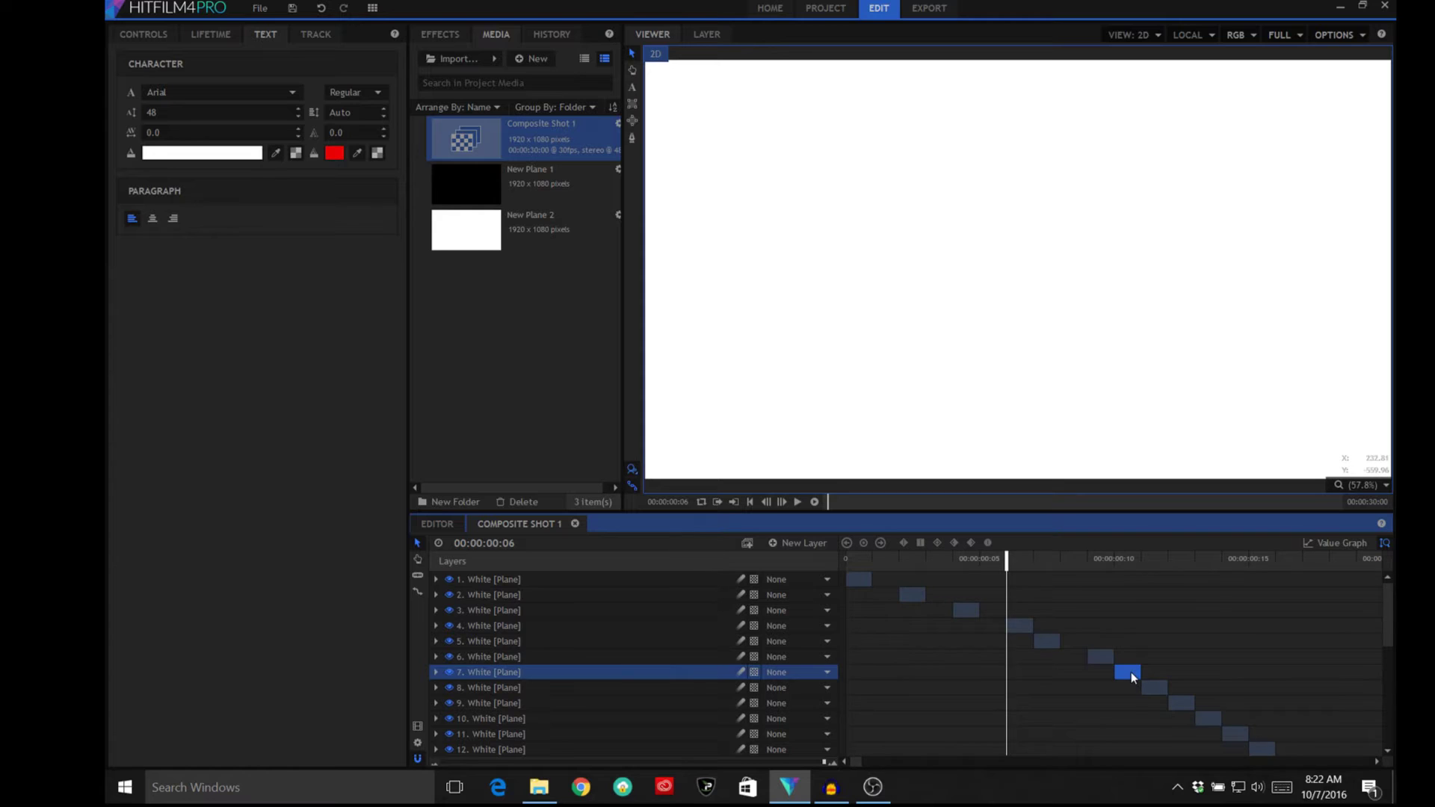
key(Delete)
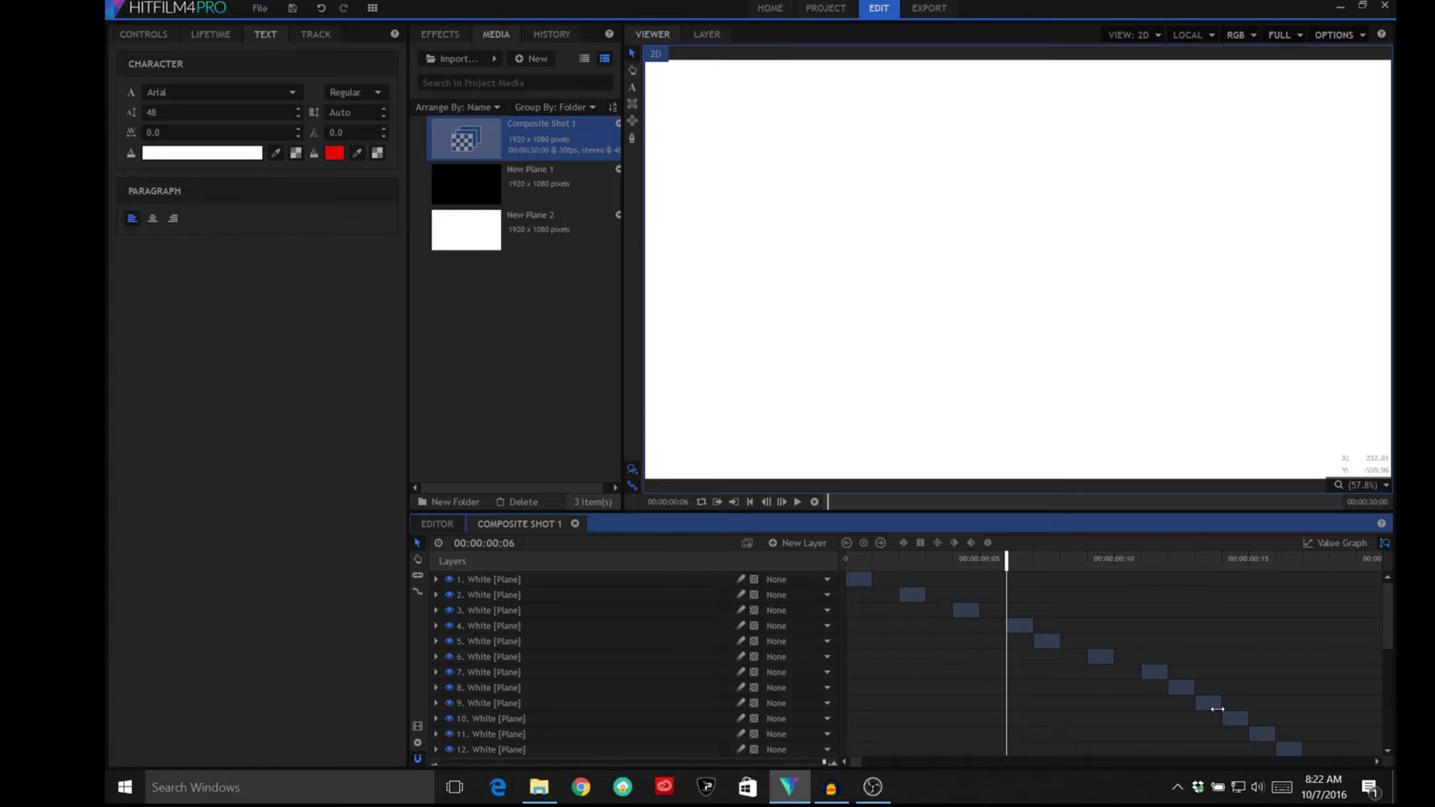
click(1234, 719)
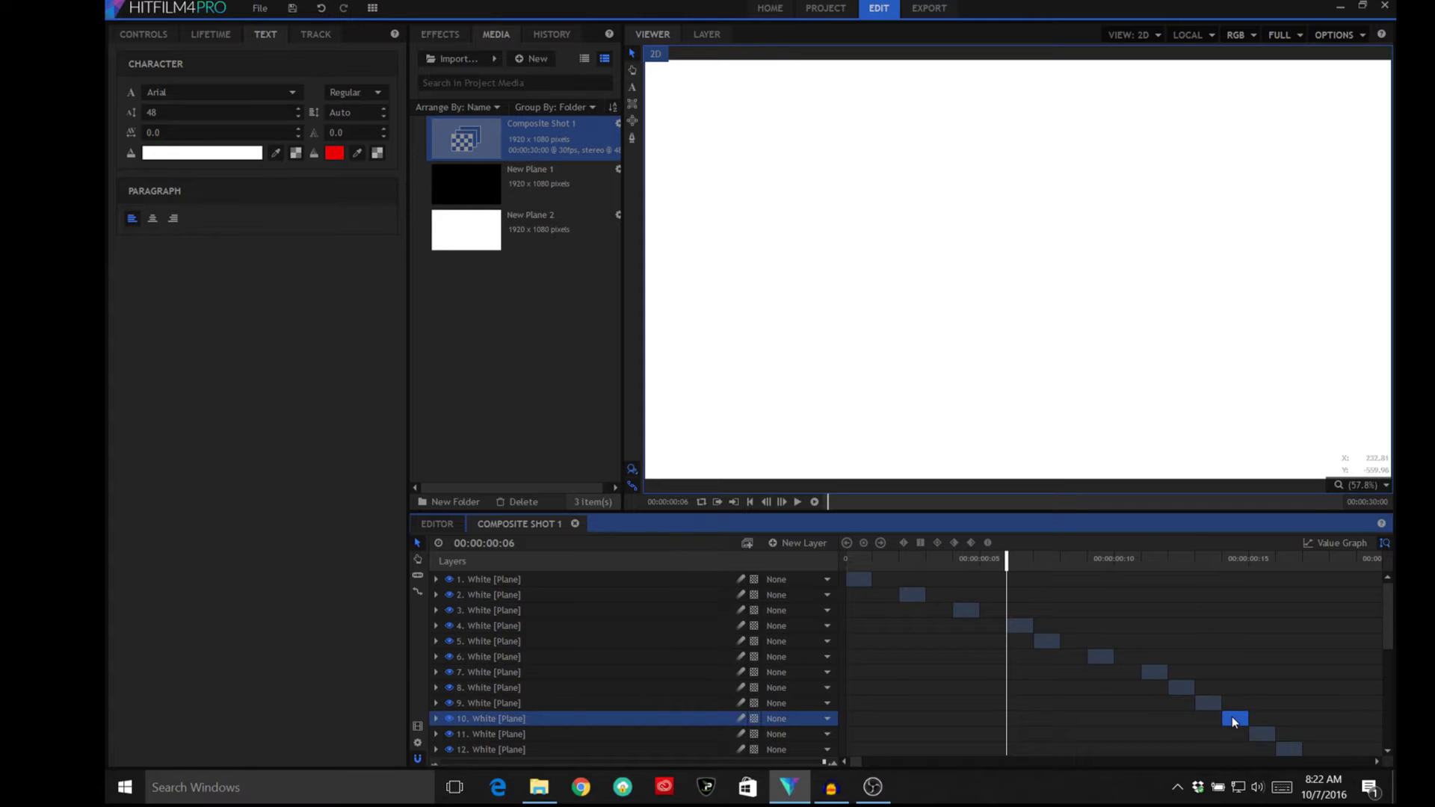
key(Delete)
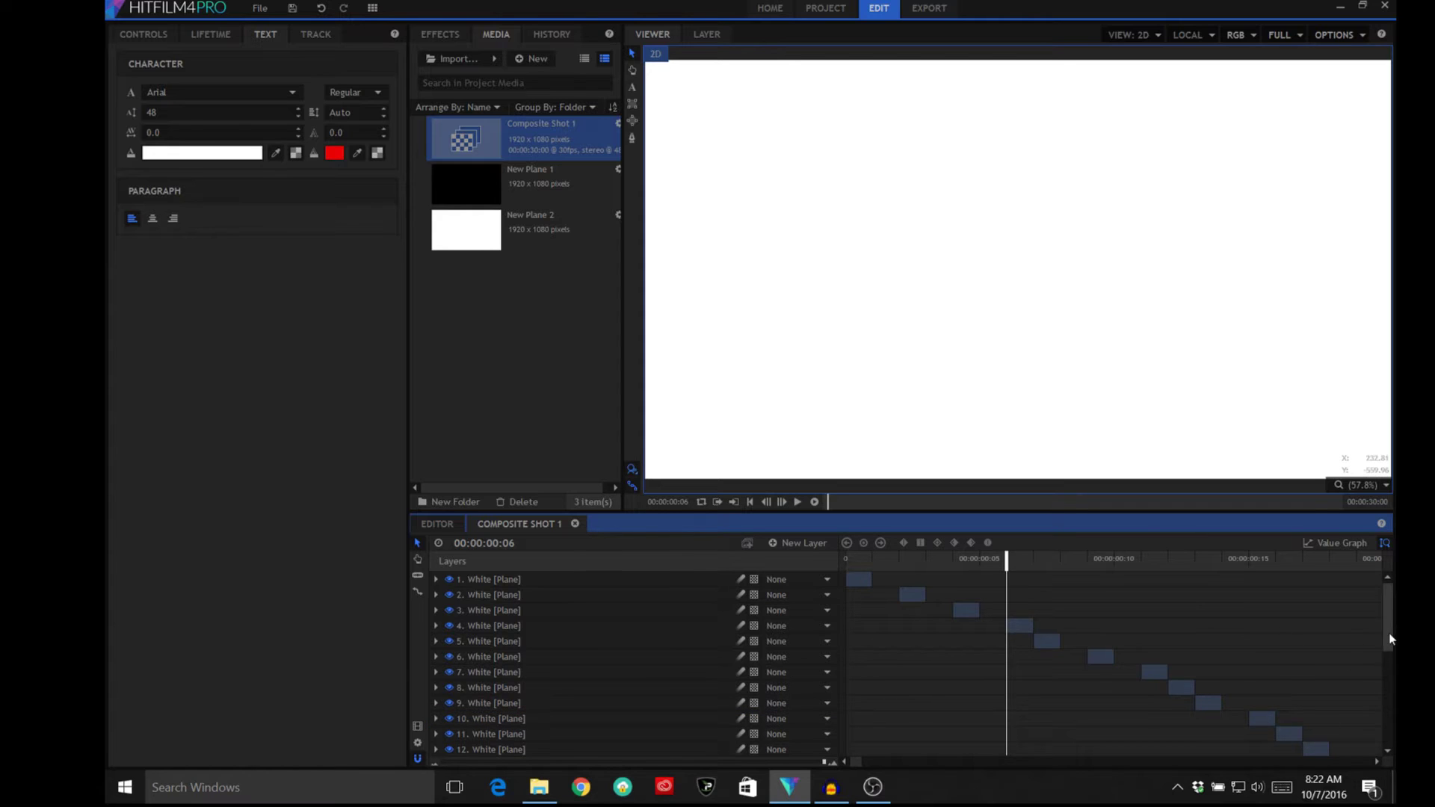
scroll(1388, 635, down, 5)
drag(859, 764, 836, 766)
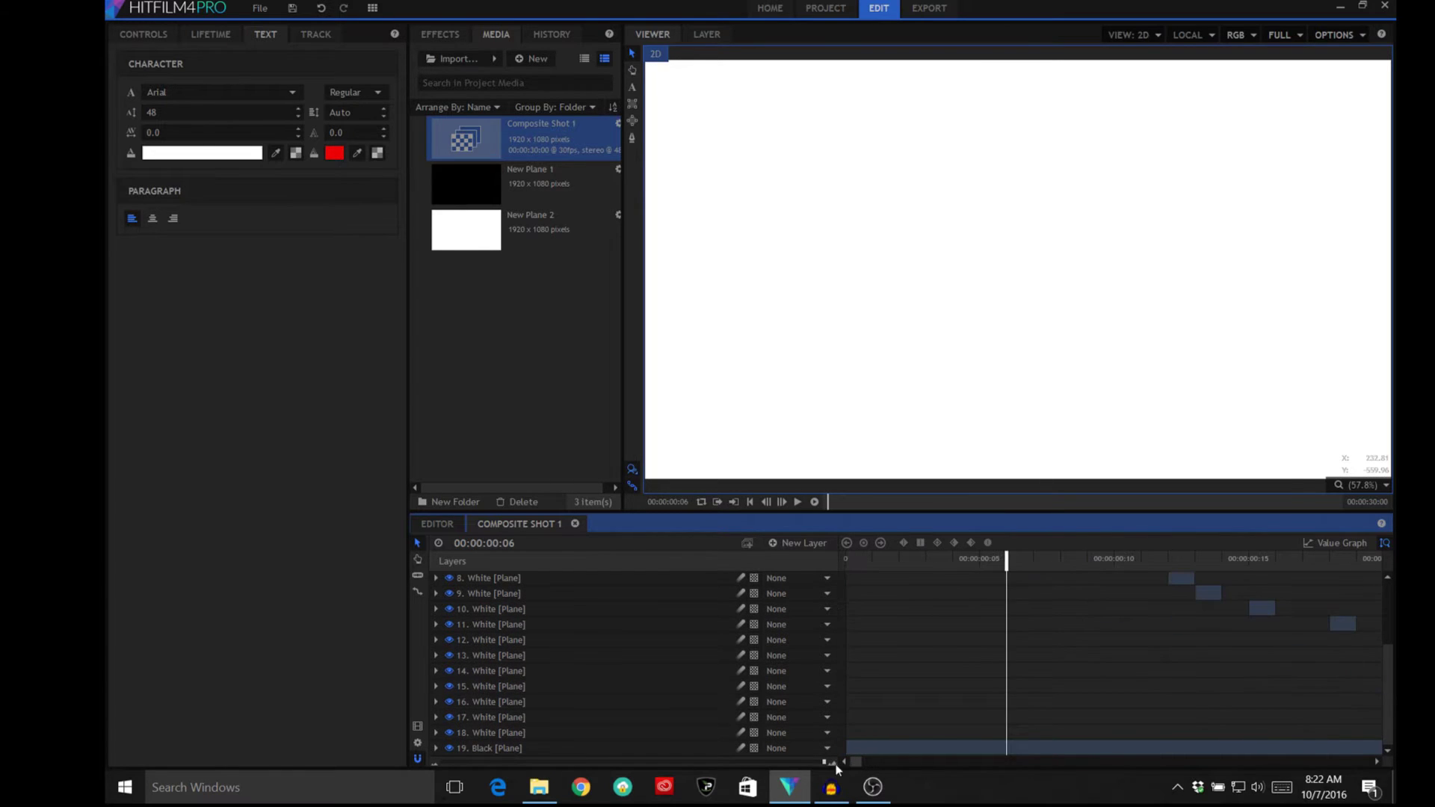
drag(1007, 559, 817, 587)
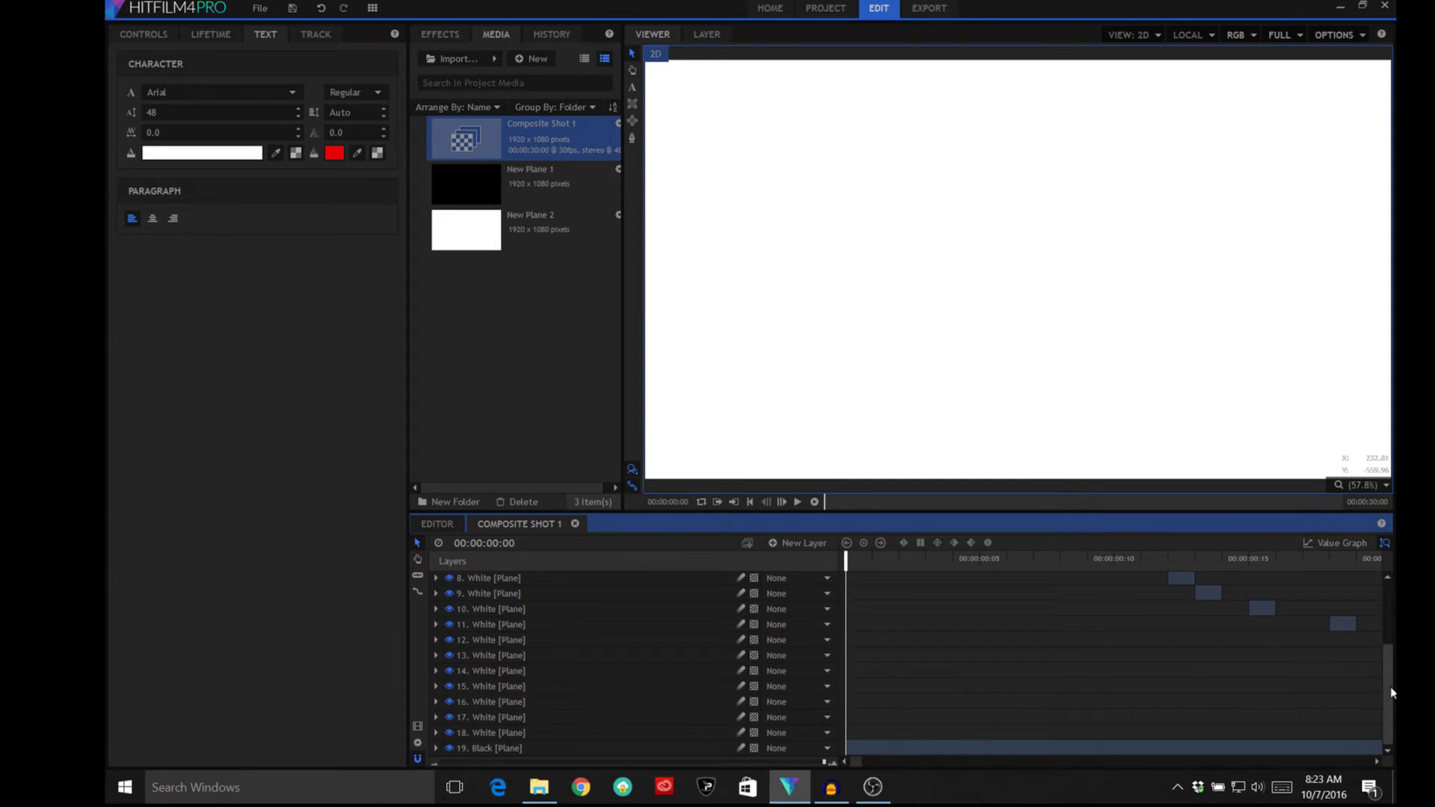
Step: Create Composite Shot 2 with default settings and drag Composite Shot 1 into its timeline
drag(1388, 691, 1390, 590)
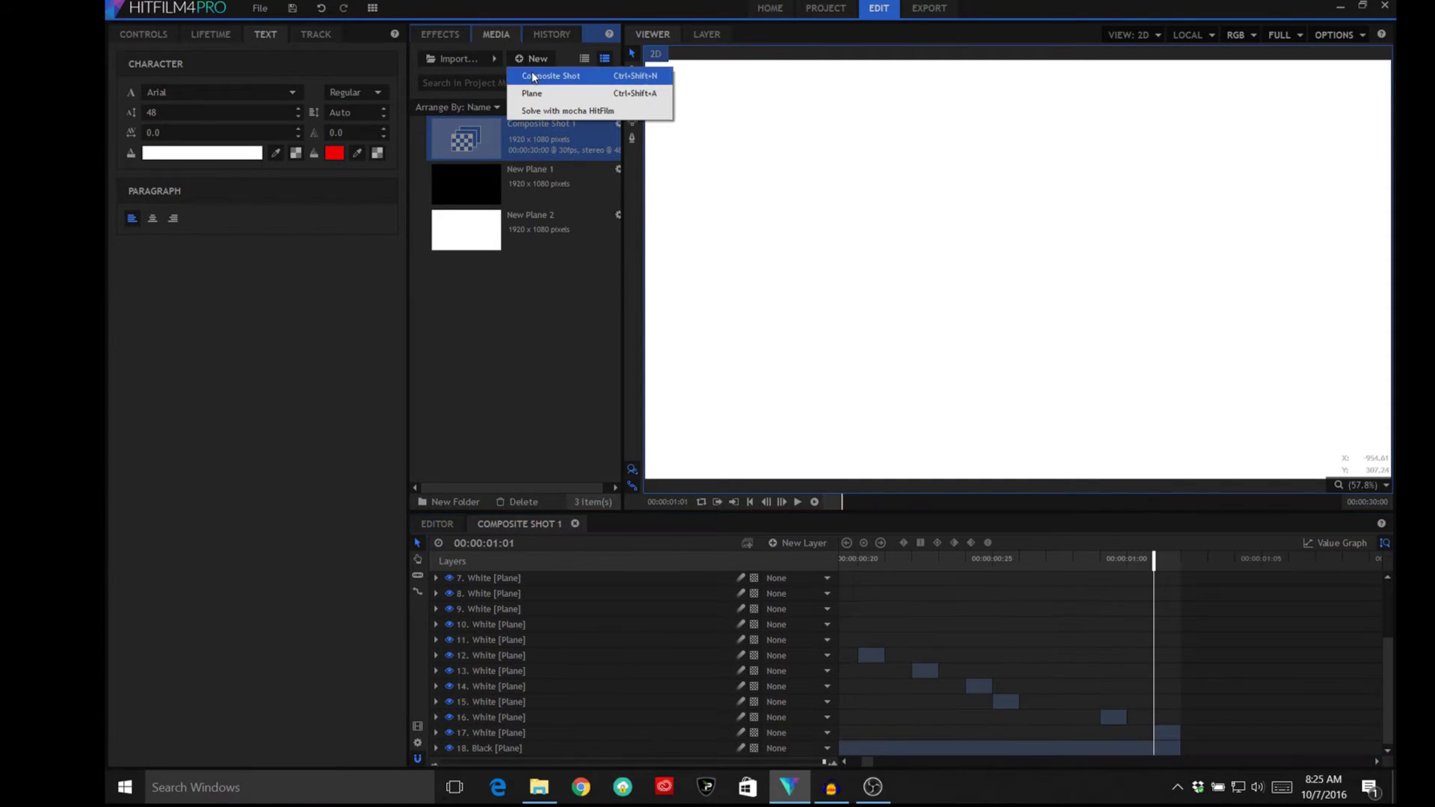
click(533, 74)
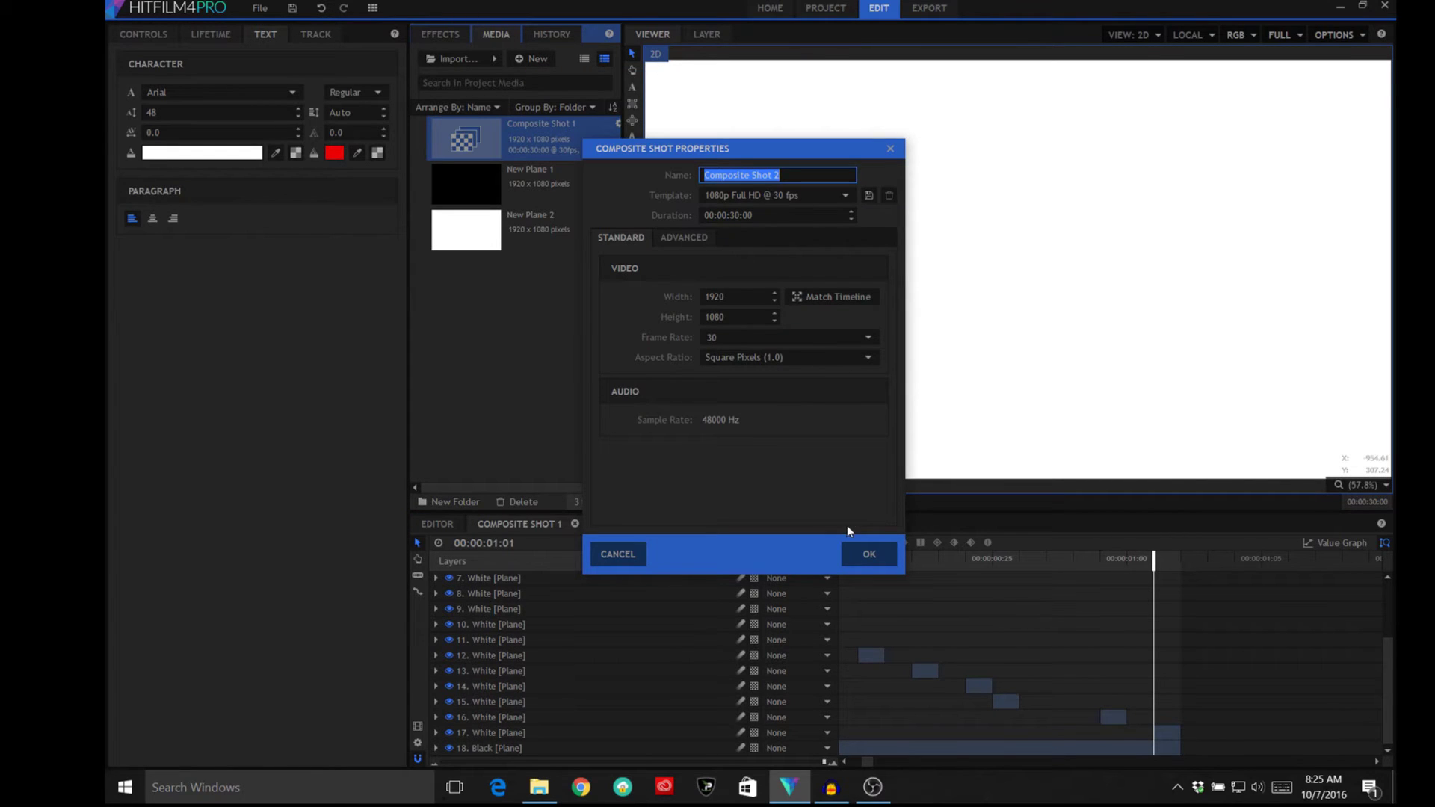
click(870, 553)
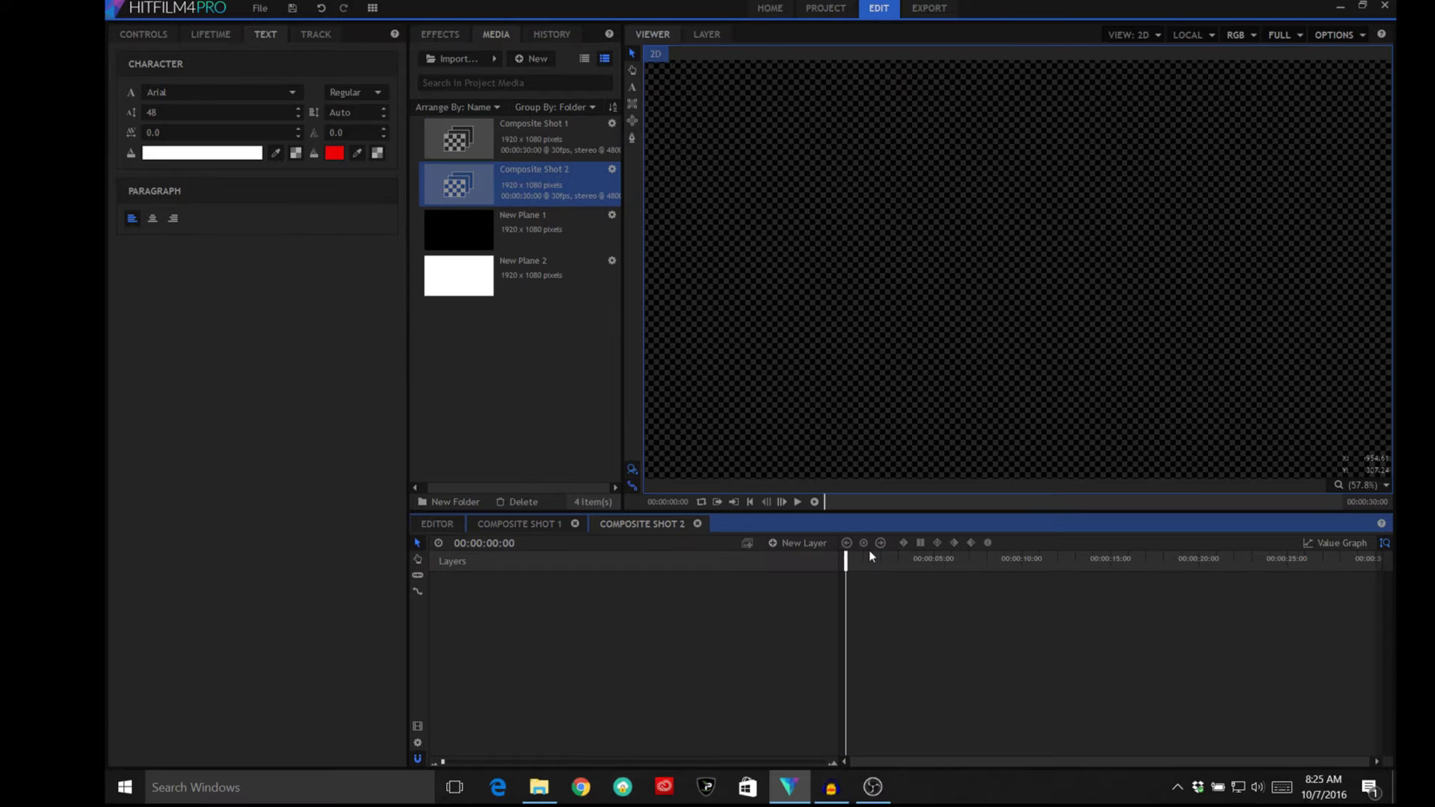
drag(462, 139, 522, 577)
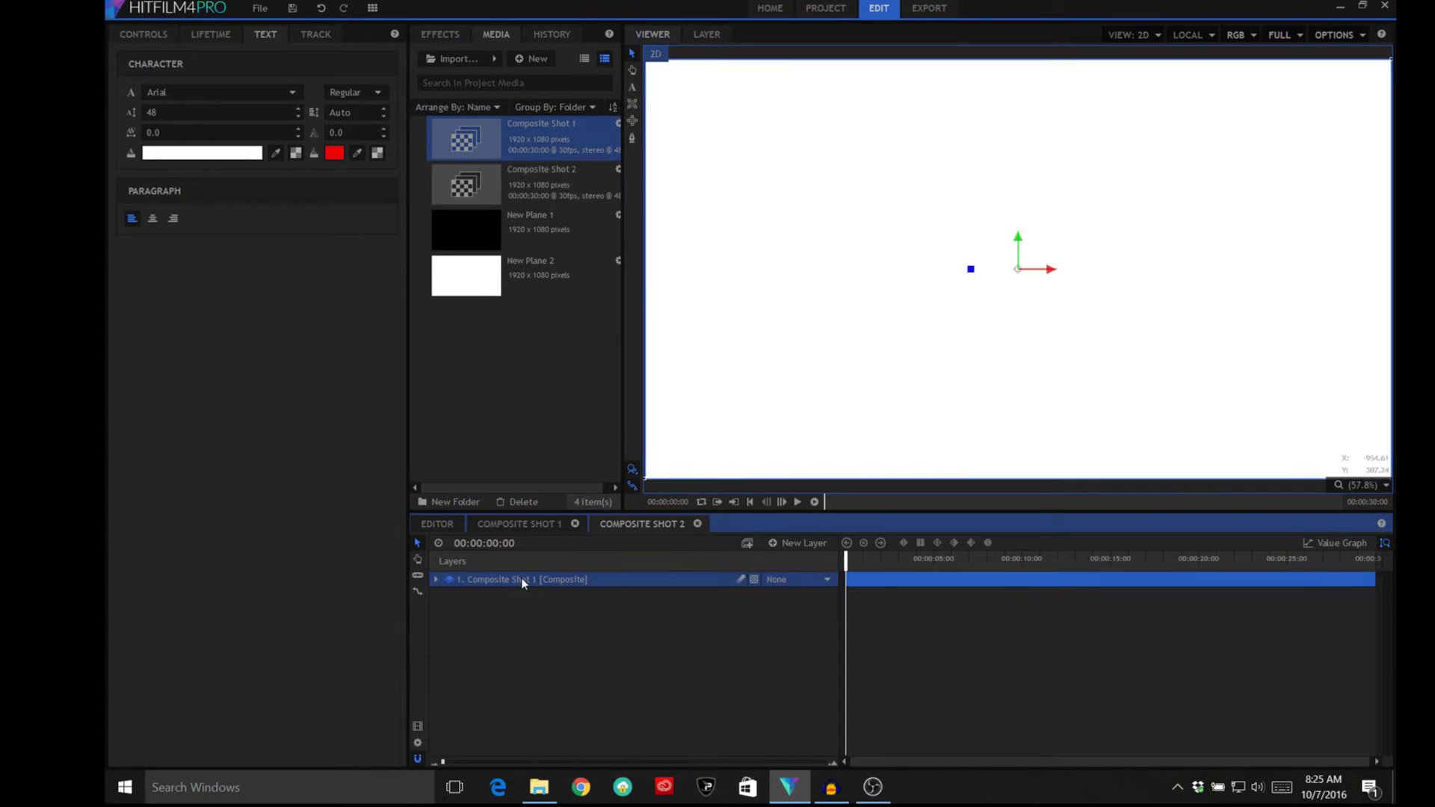
Step: Scrub around the one-second mark and park the playhead at 00:00:01:01
drag(845, 559, 859, 571)
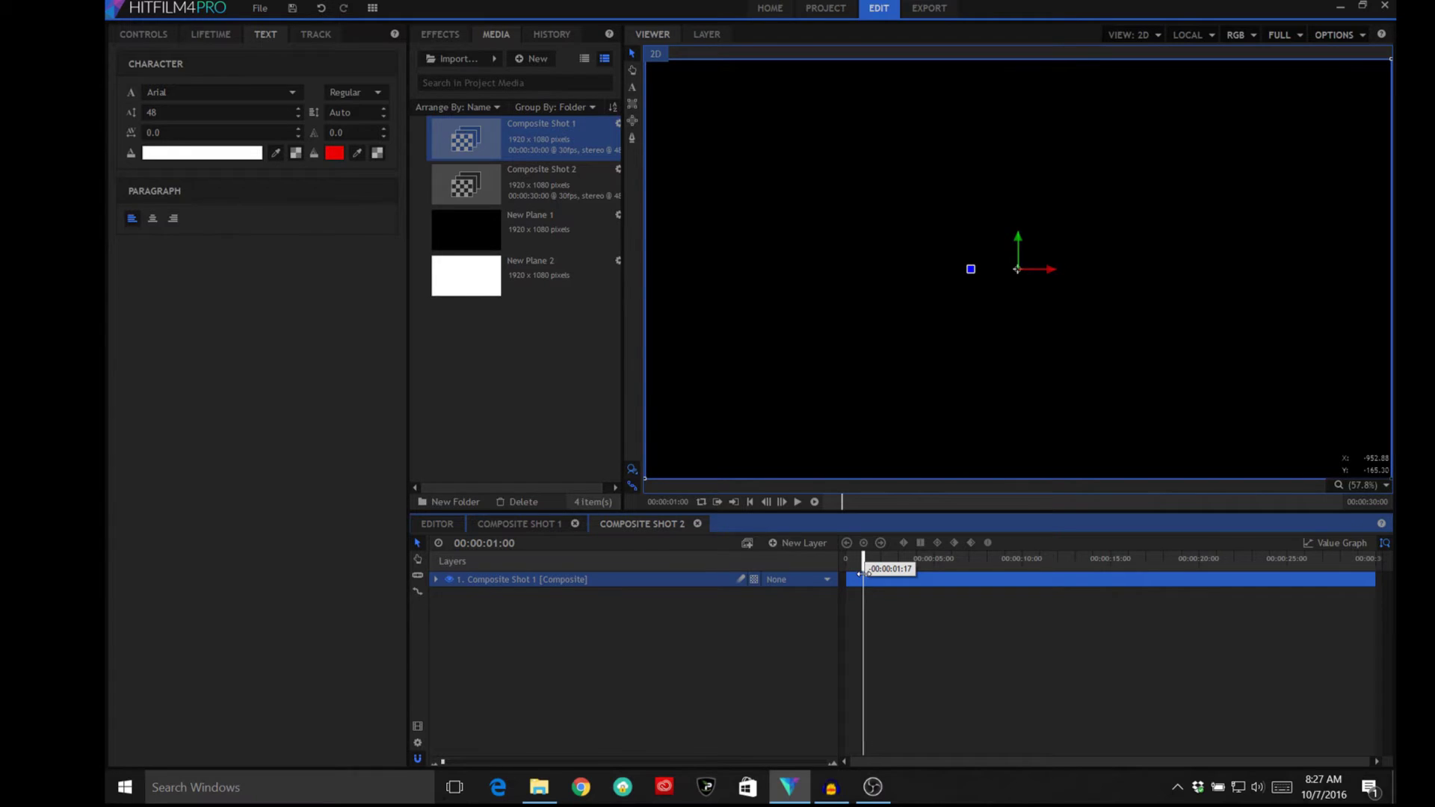
drag(862, 573, 867, 581)
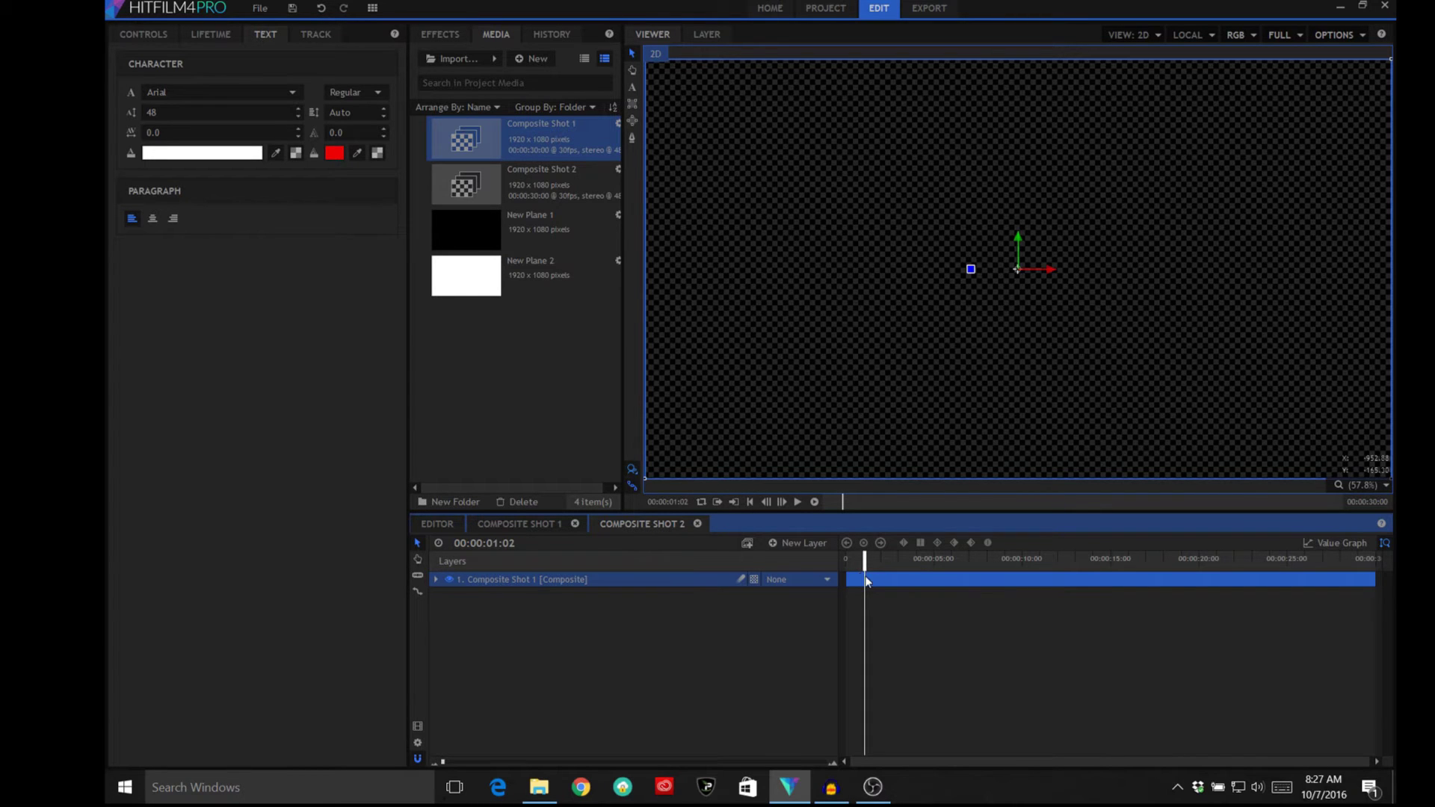
click(769, 503)
click(769, 501)
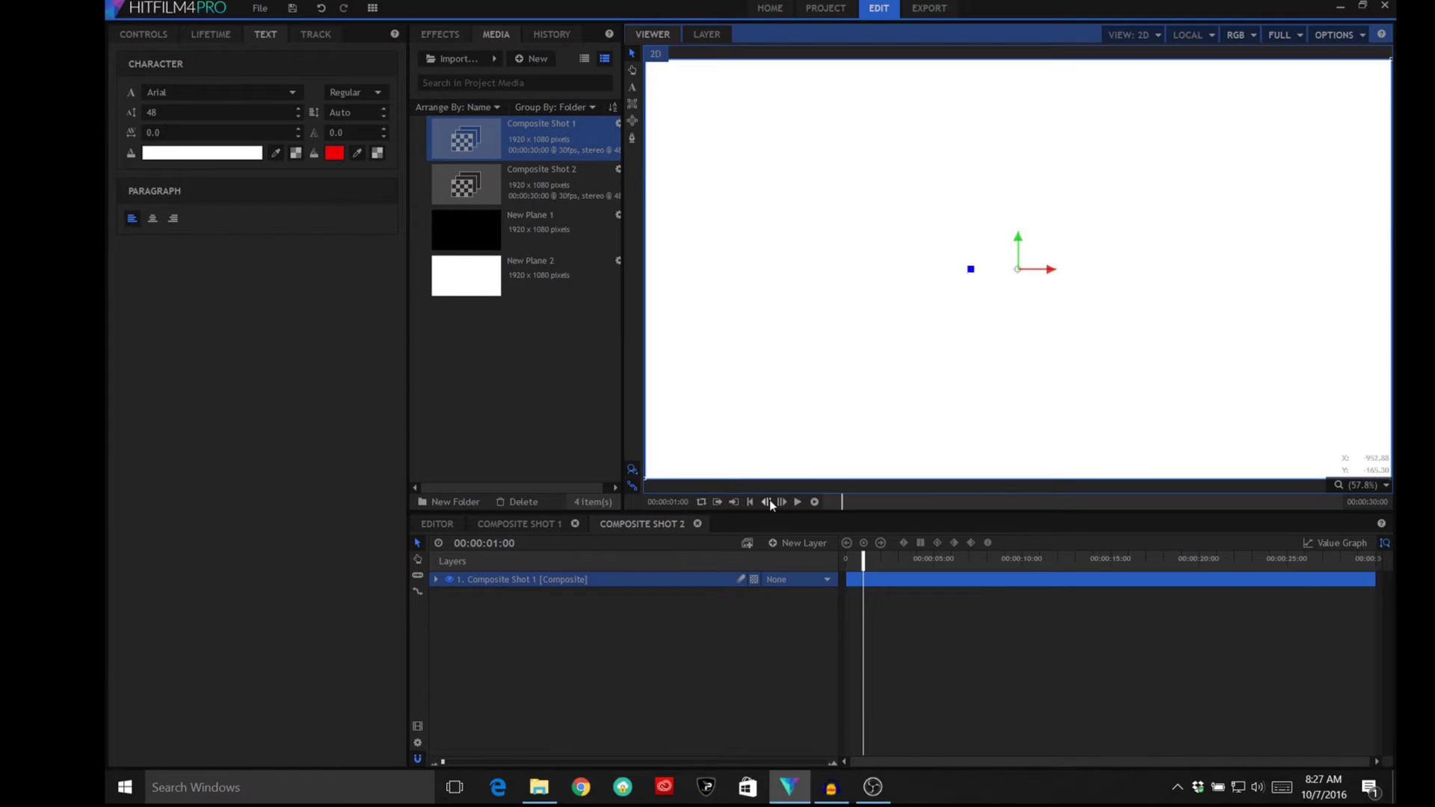
click(778, 501)
Step: Slice the Composite Shot 1 layer at one second and remove the trailing part
click(418, 576)
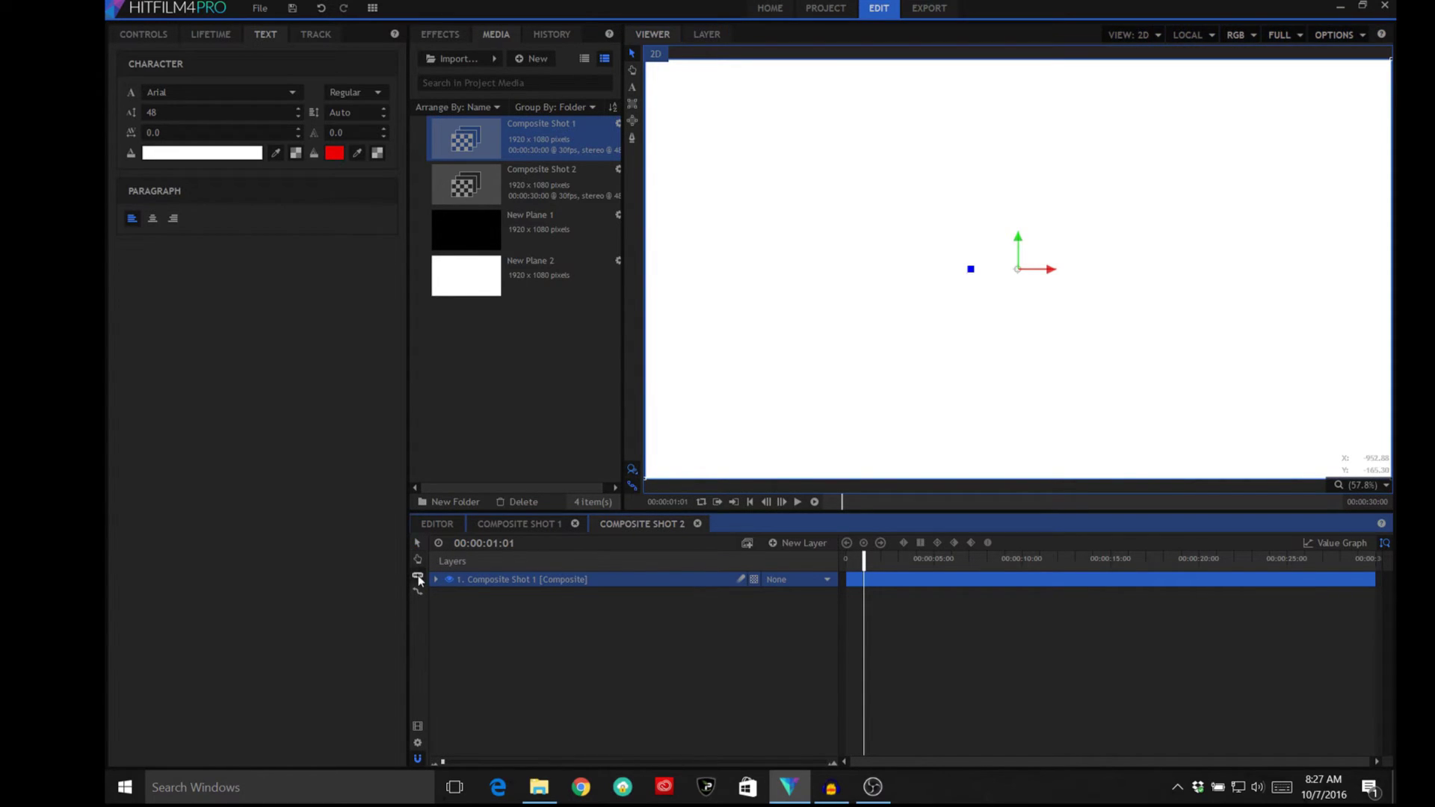
click(867, 580)
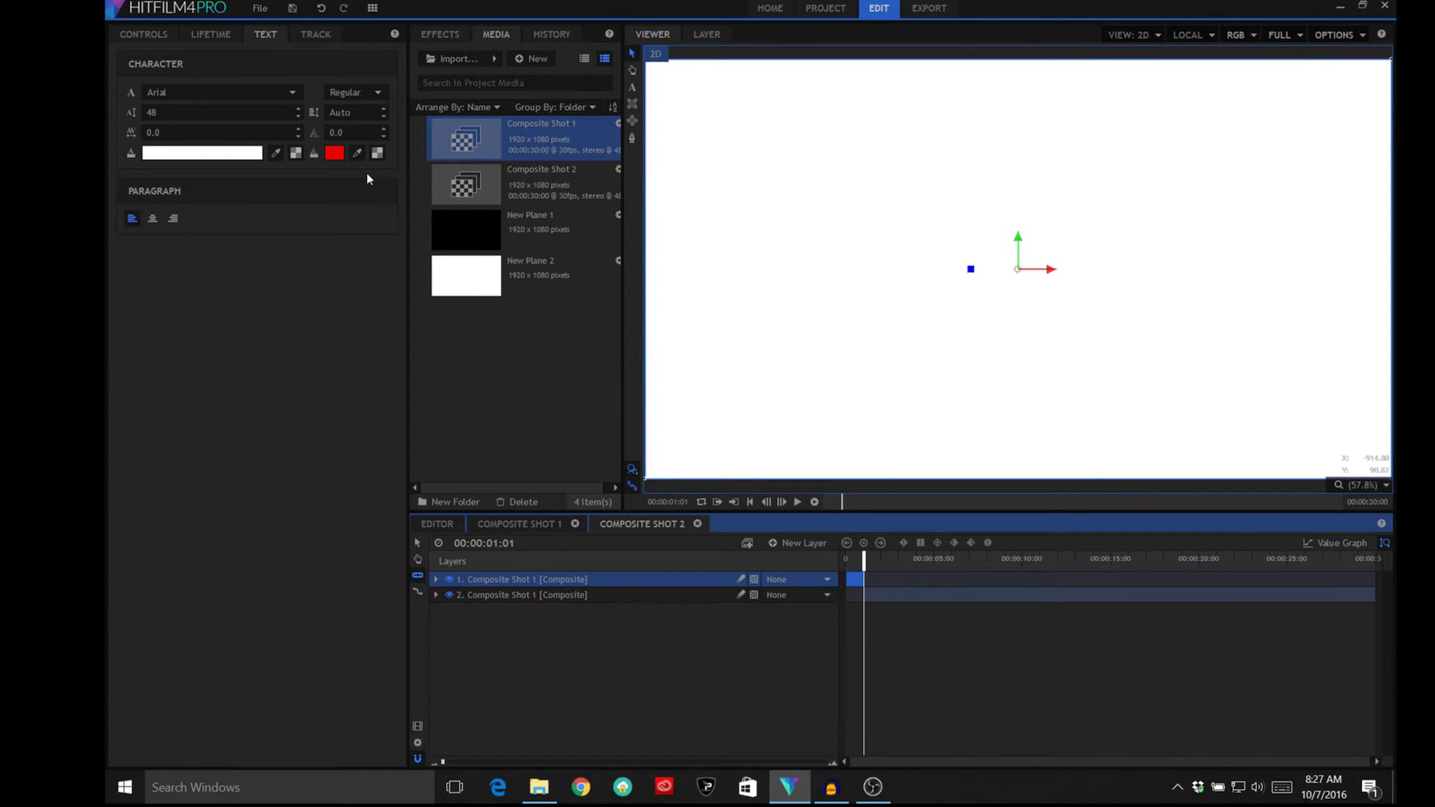
click(418, 545)
click(890, 599)
right_click(890, 600)
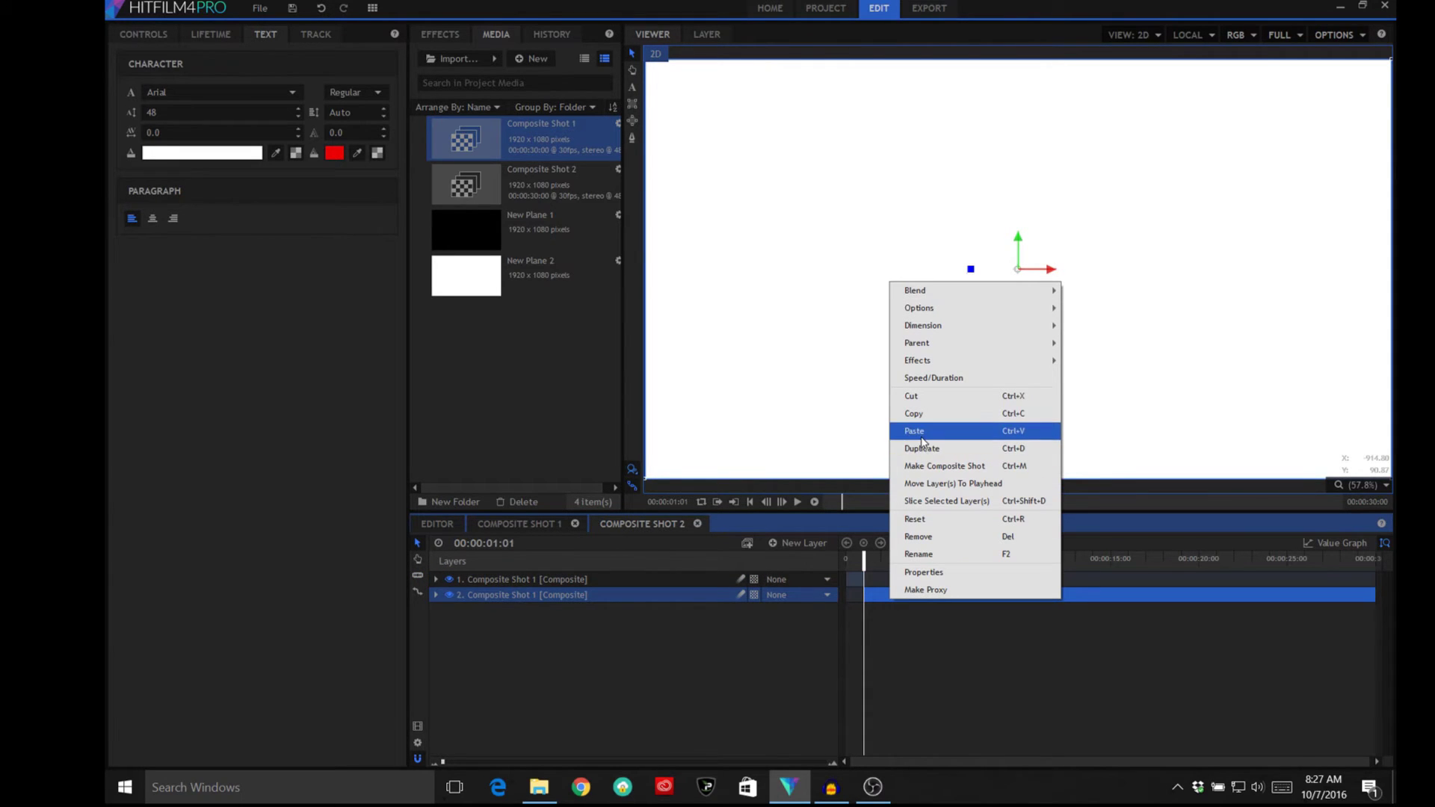
click(938, 535)
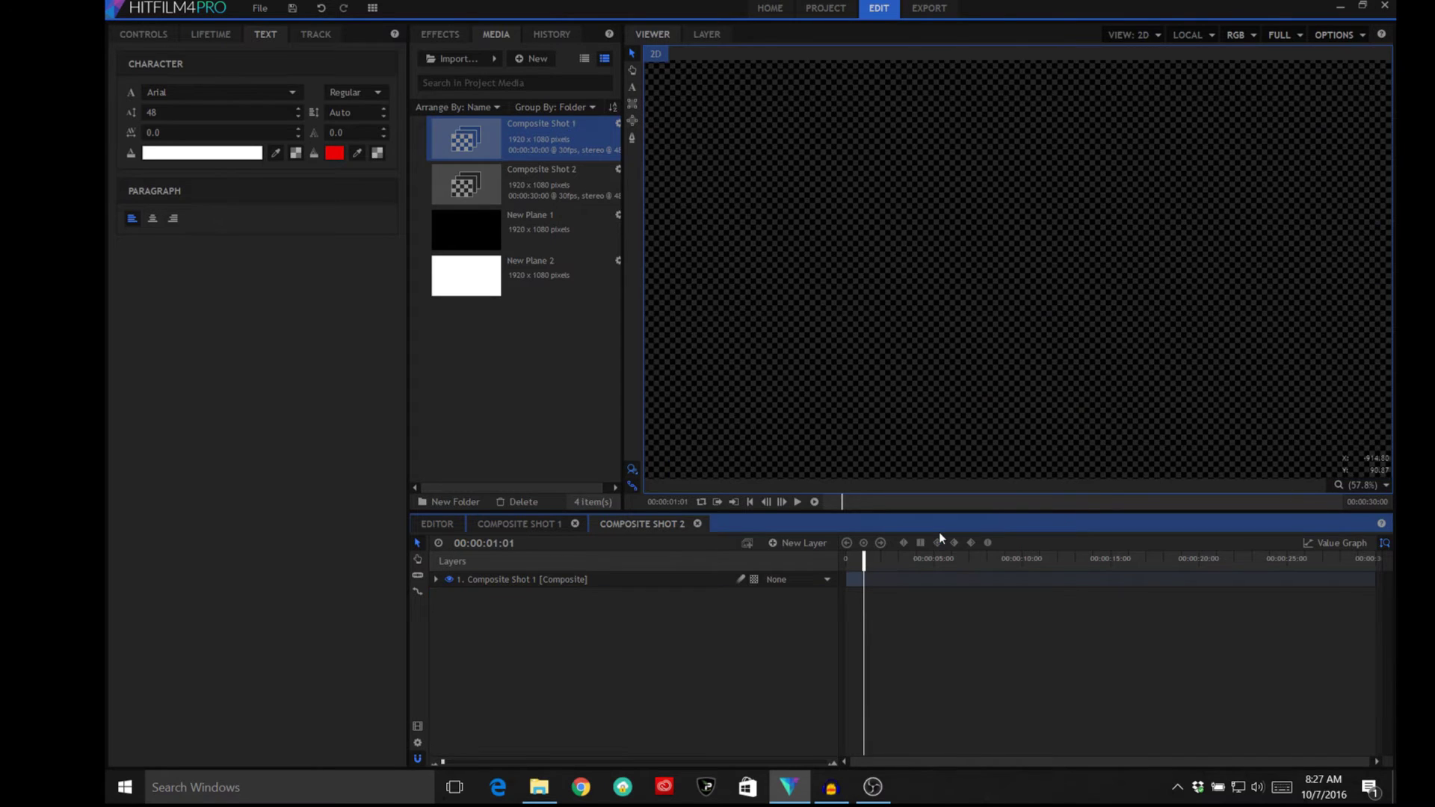
Step: Paste several copies of the one-second Composite Shot 1 layer as stacked layers
click(658, 585)
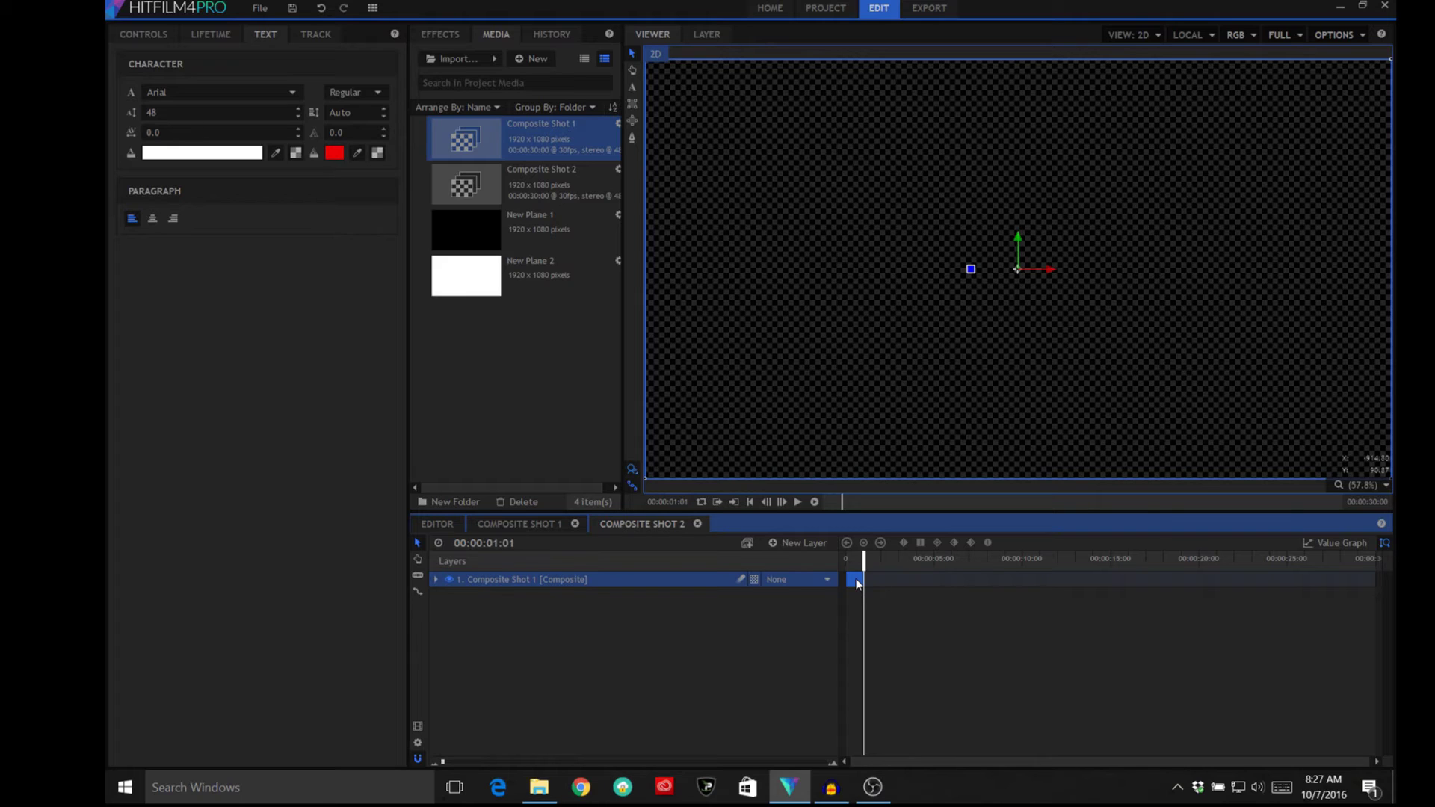
click(877, 585)
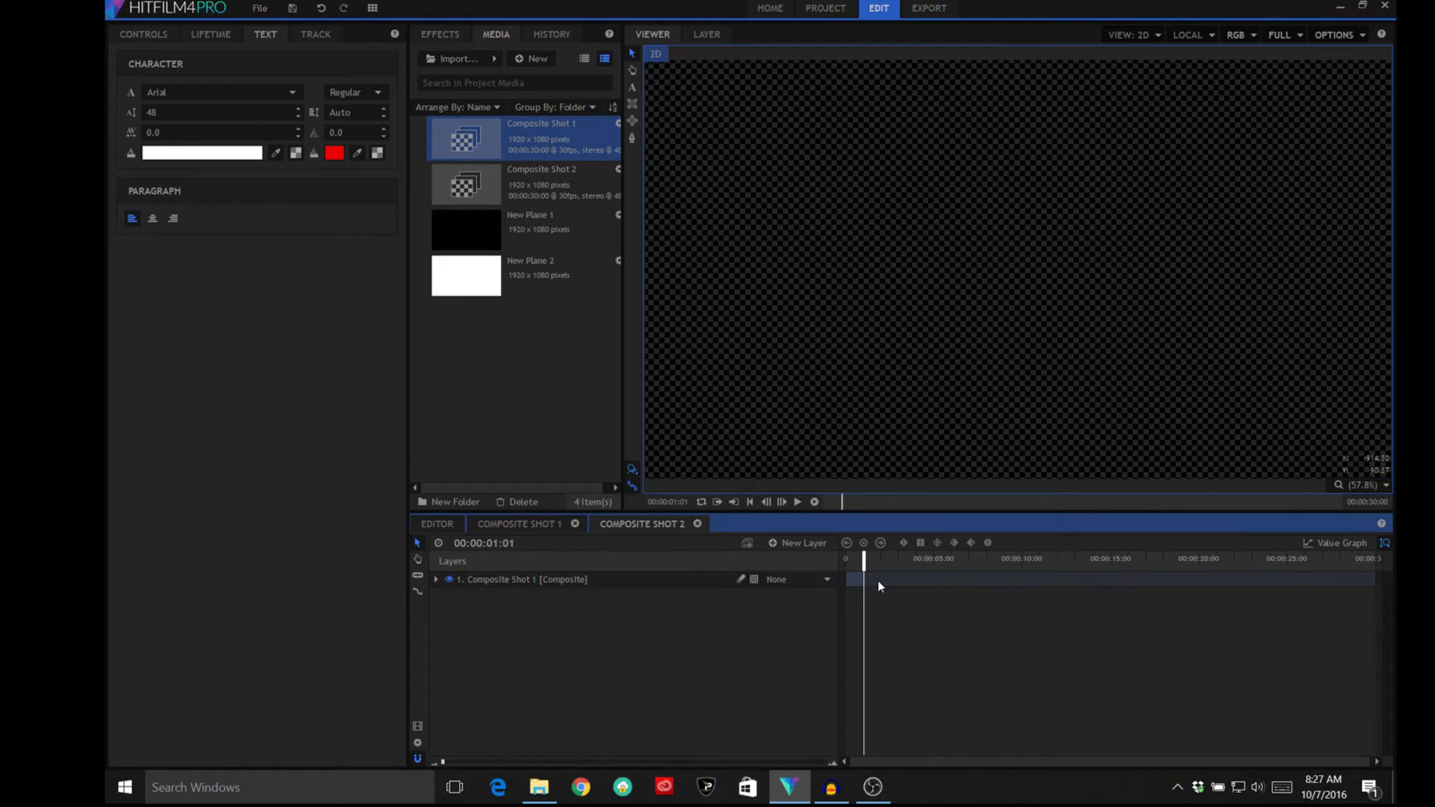
key(ctrl+v)
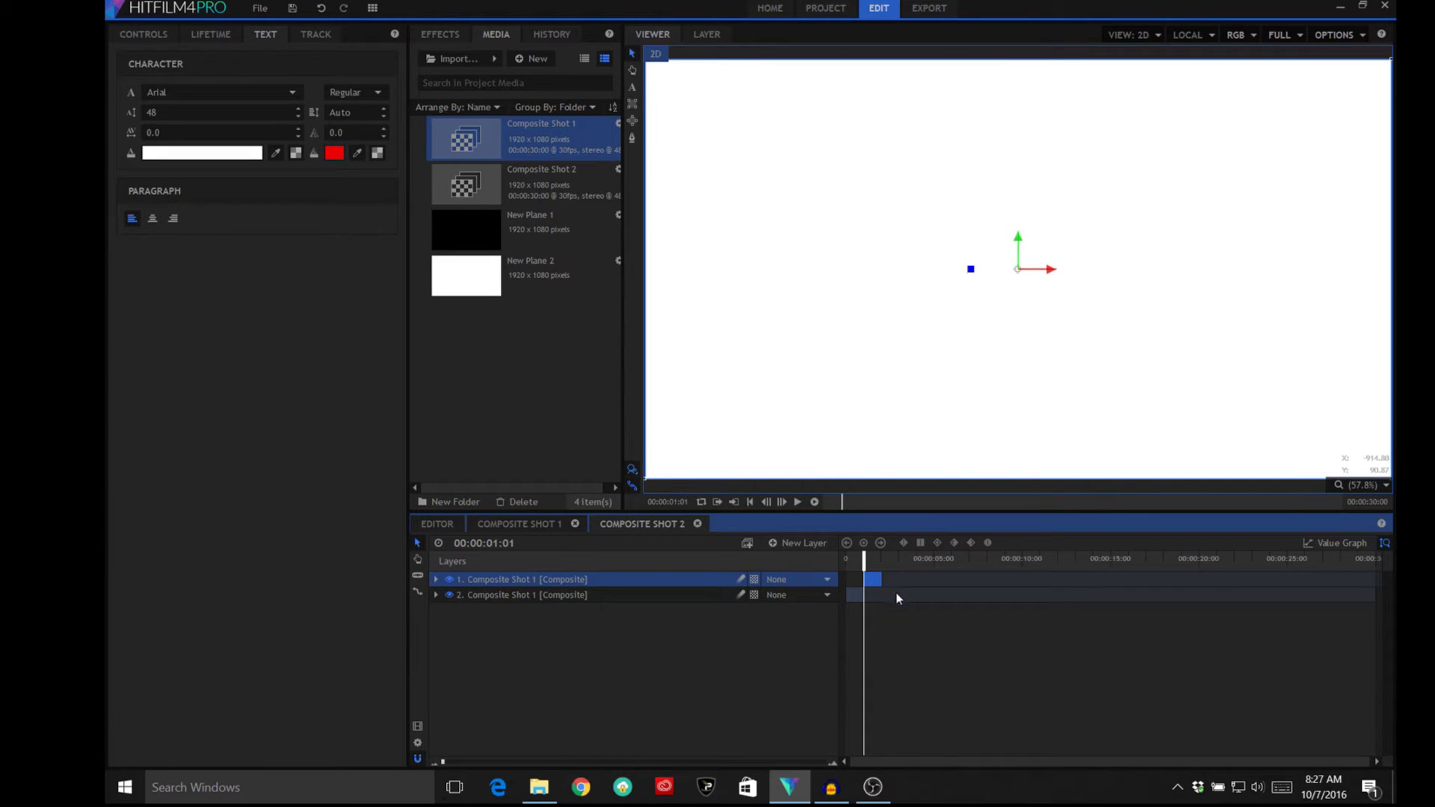
key(ctrl+v)
key(ctrl+v)
key(ctrl+v)
key(ctrl+v)
key(ctrl+v)
key(ctrl+v)
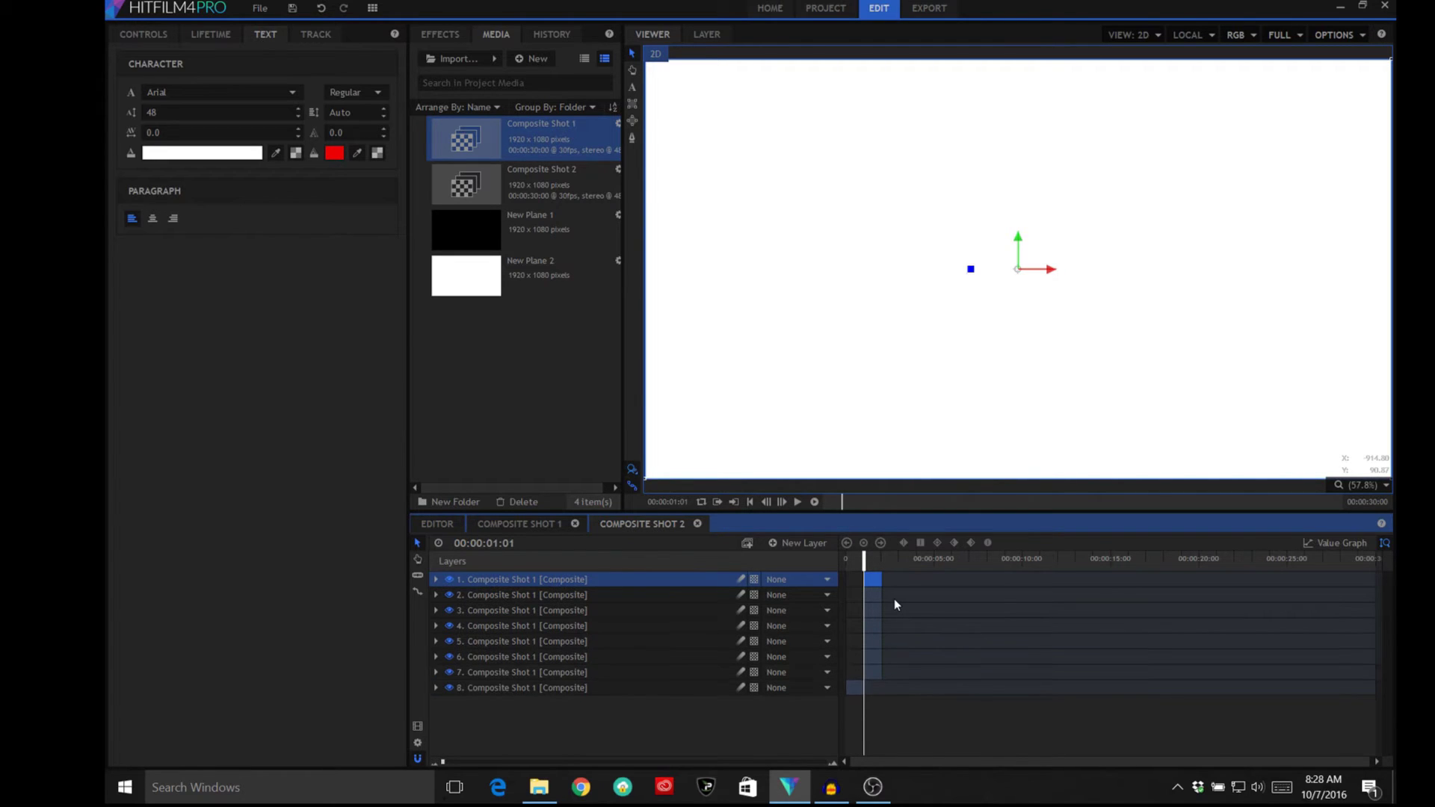
key(ctrl+v)
key(ctrl+v)
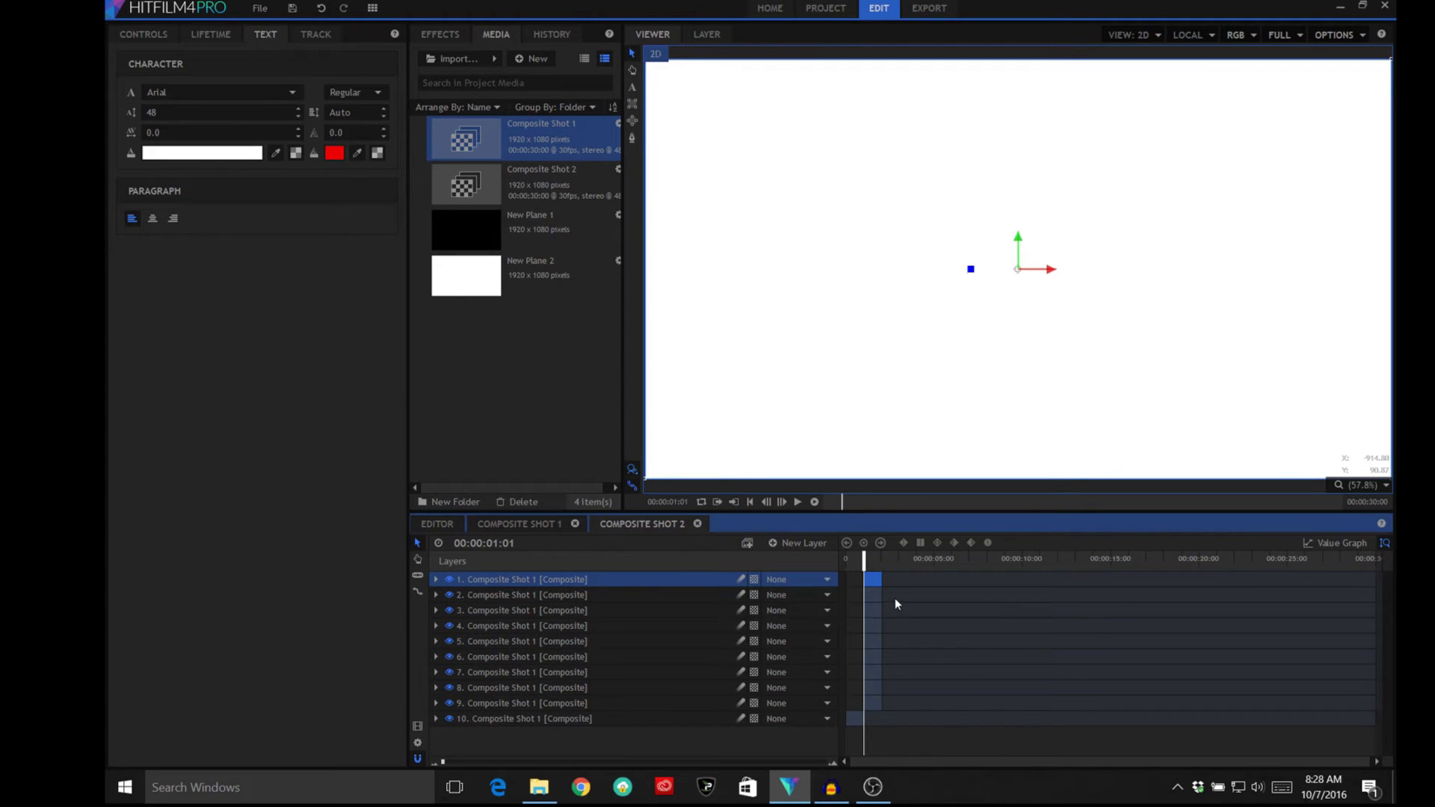
Step: Slide the layer 2, 4 and 6 flicker clips to follow their predecessors, undo a trim, and play
mouse_move(876, 599)
mouse_down()
mouse_move(912, 620)
mouse_move(869, 625)
mouse_up()
click(880, 614)
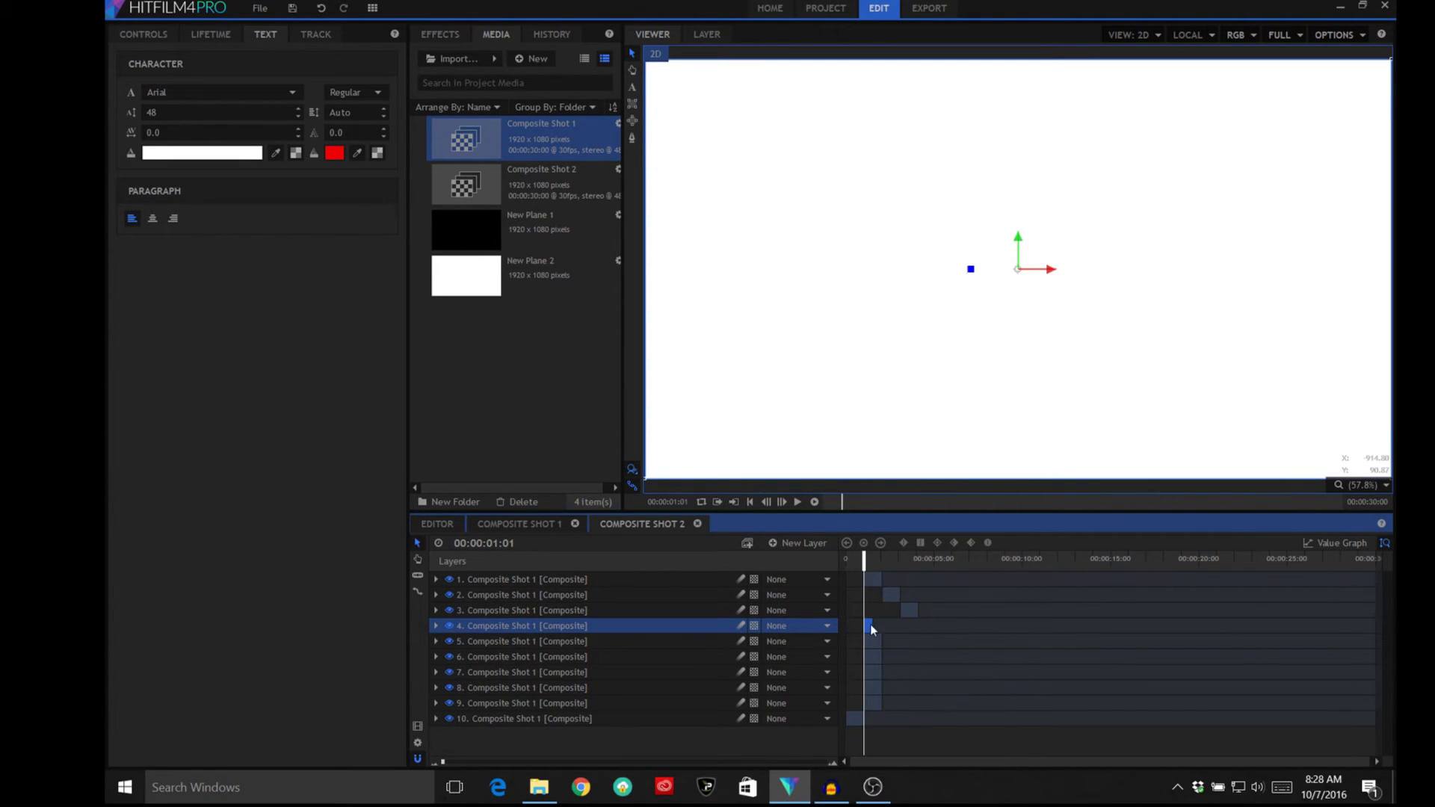
click(322, 8)
drag(877, 634, 959, 648)
drag(871, 662, 960, 662)
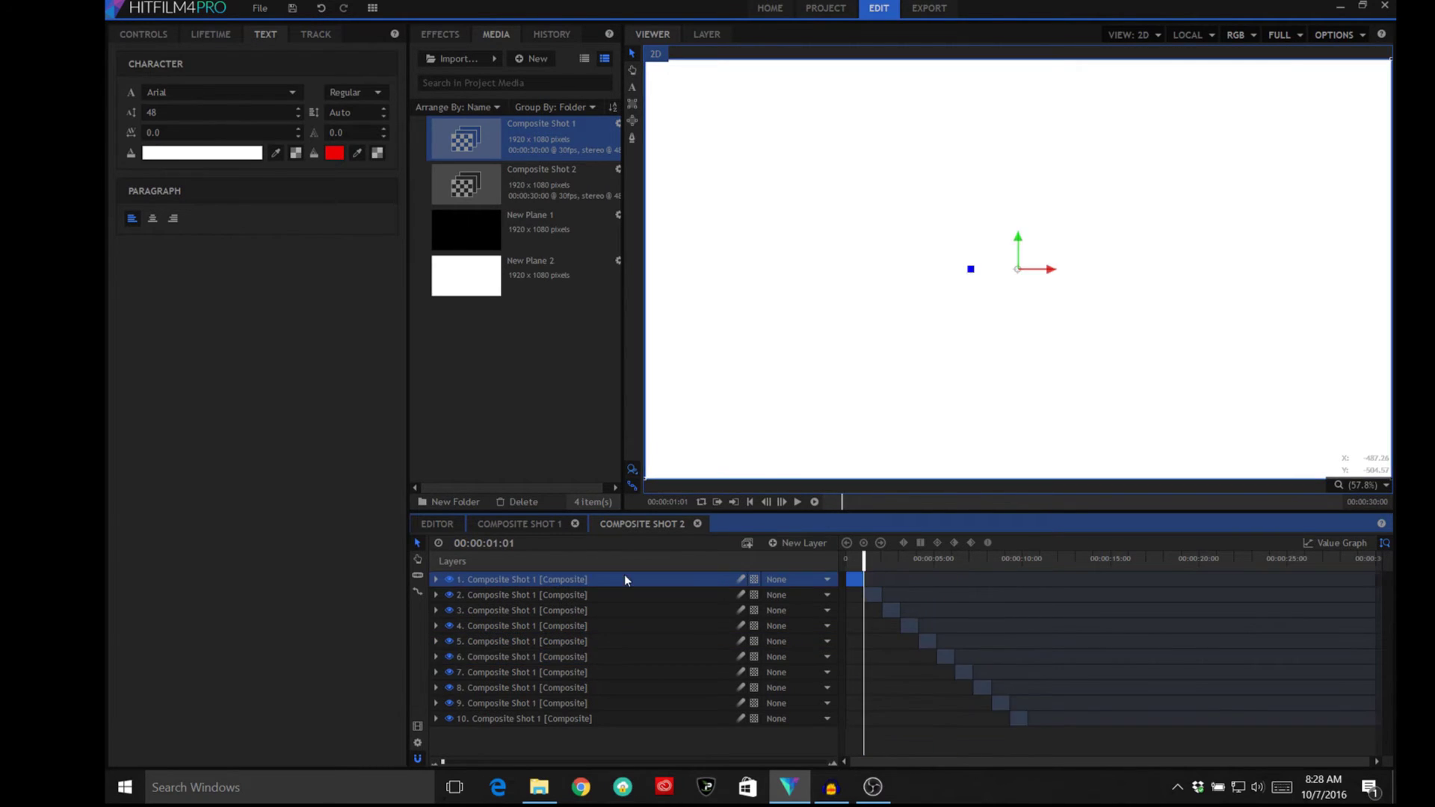
click(796, 501)
click(796, 502)
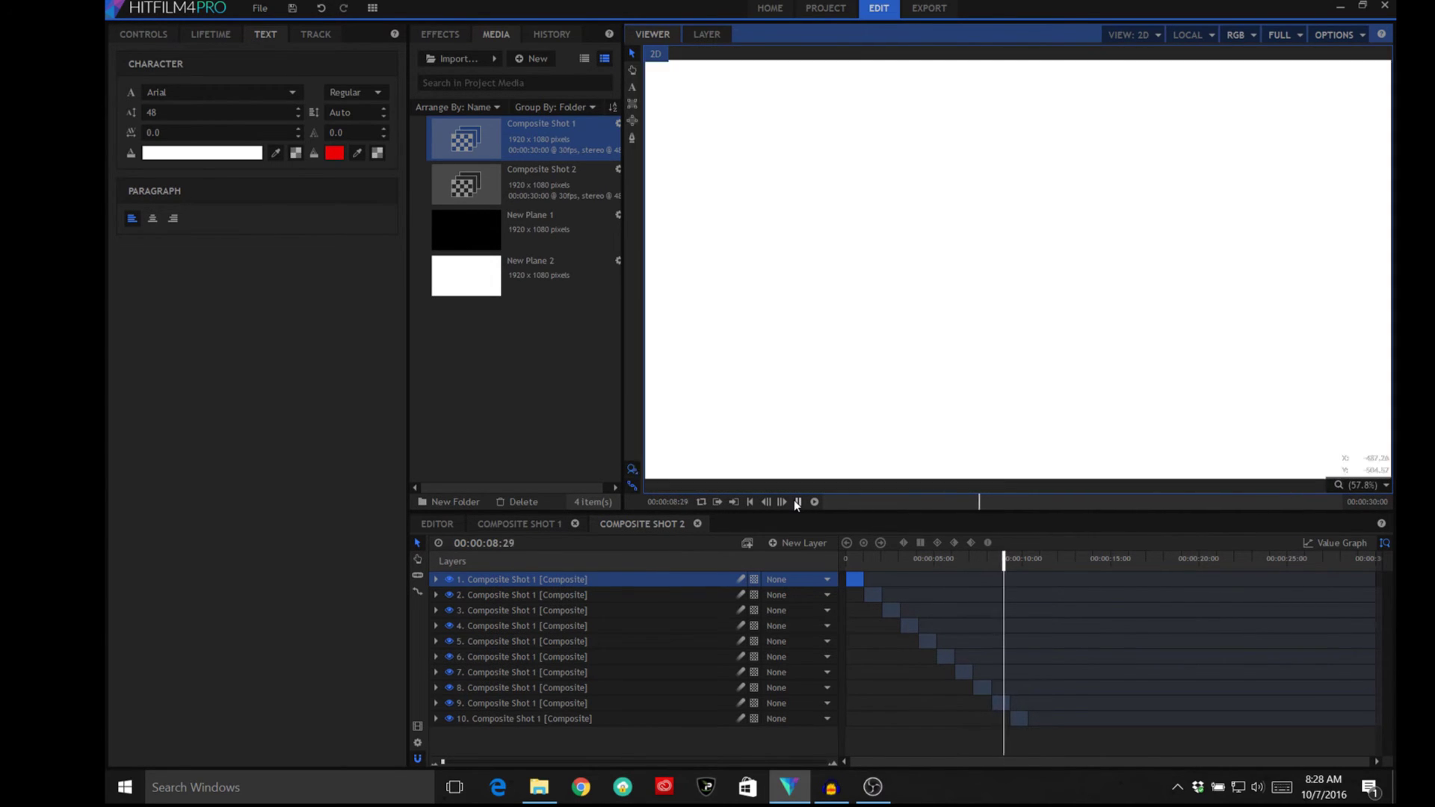
Step: Pause the preview and drag the playhead back to about 00:00:10:07
click(798, 502)
drag(1047, 573, 1024, 568)
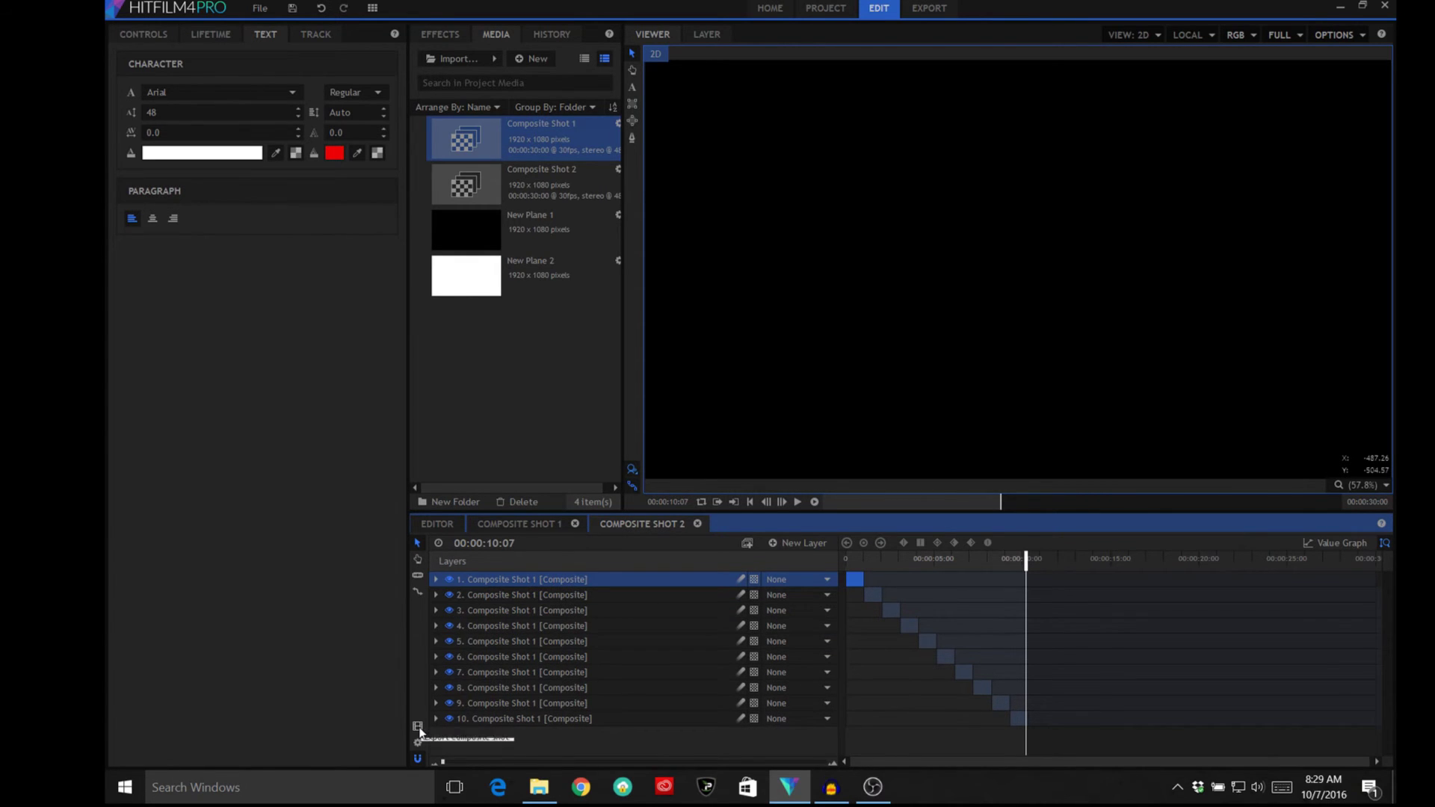
Step: Export Composite Shot 2's Work Area as an MP4 saved into the testing folder
click(419, 728)
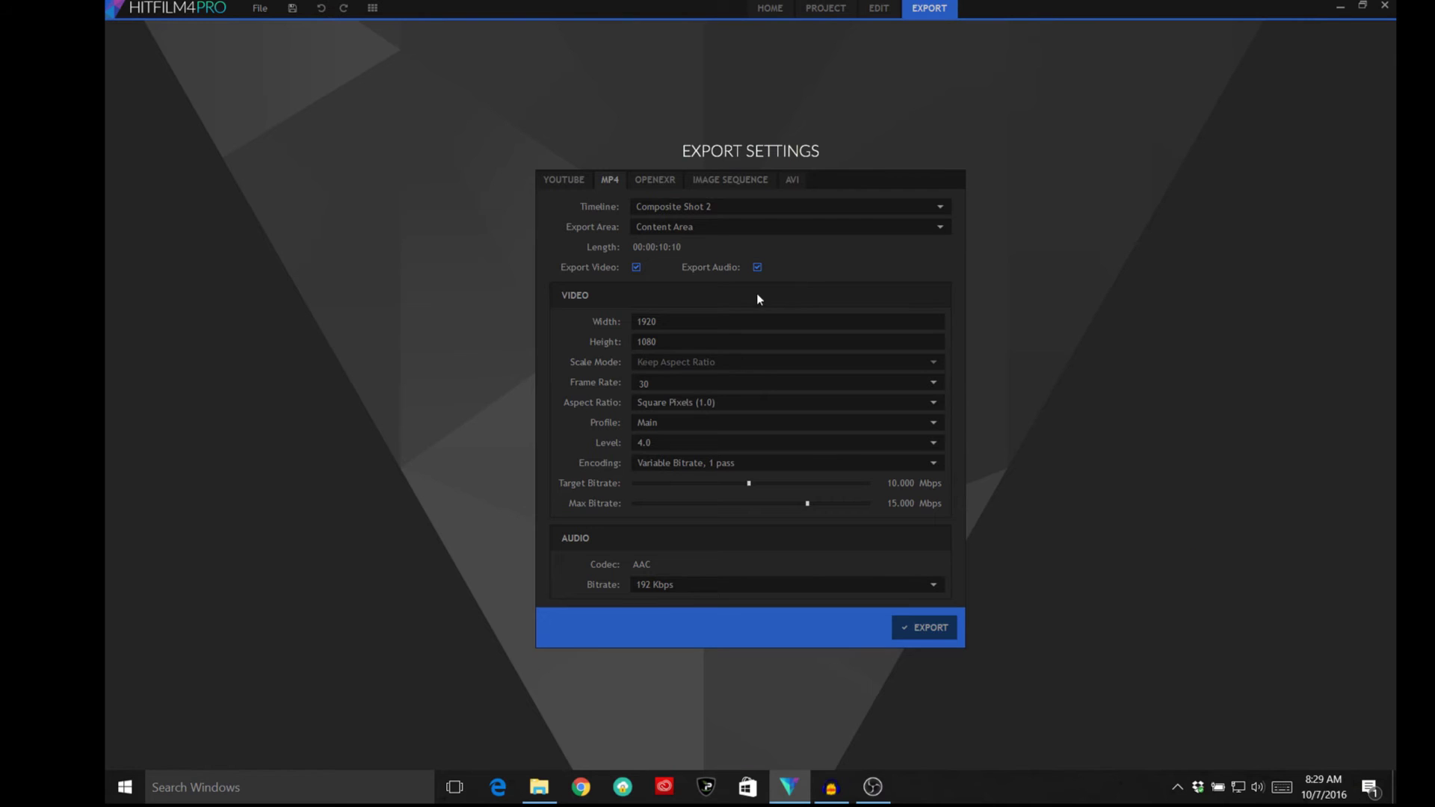
click(869, 234)
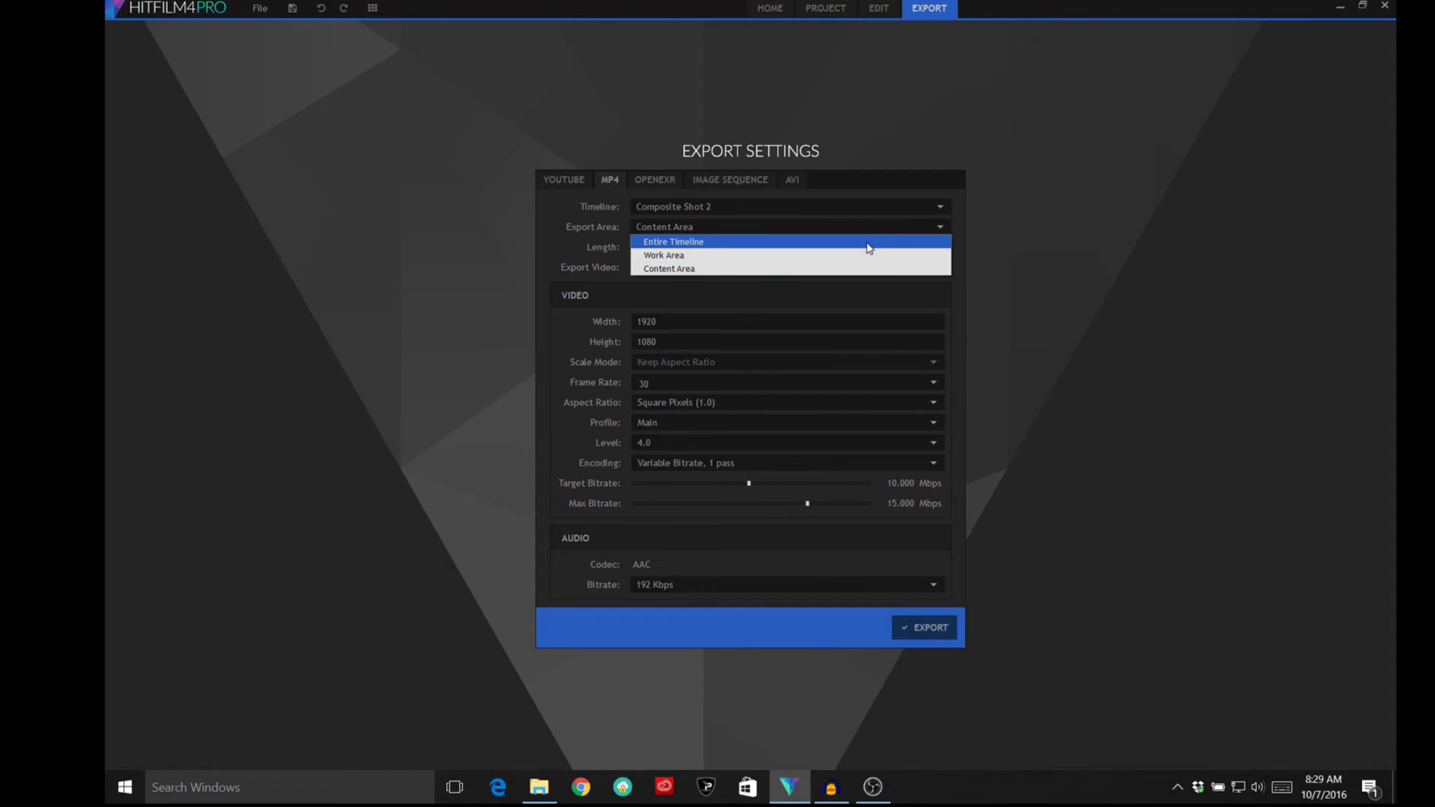
click(854, 255)
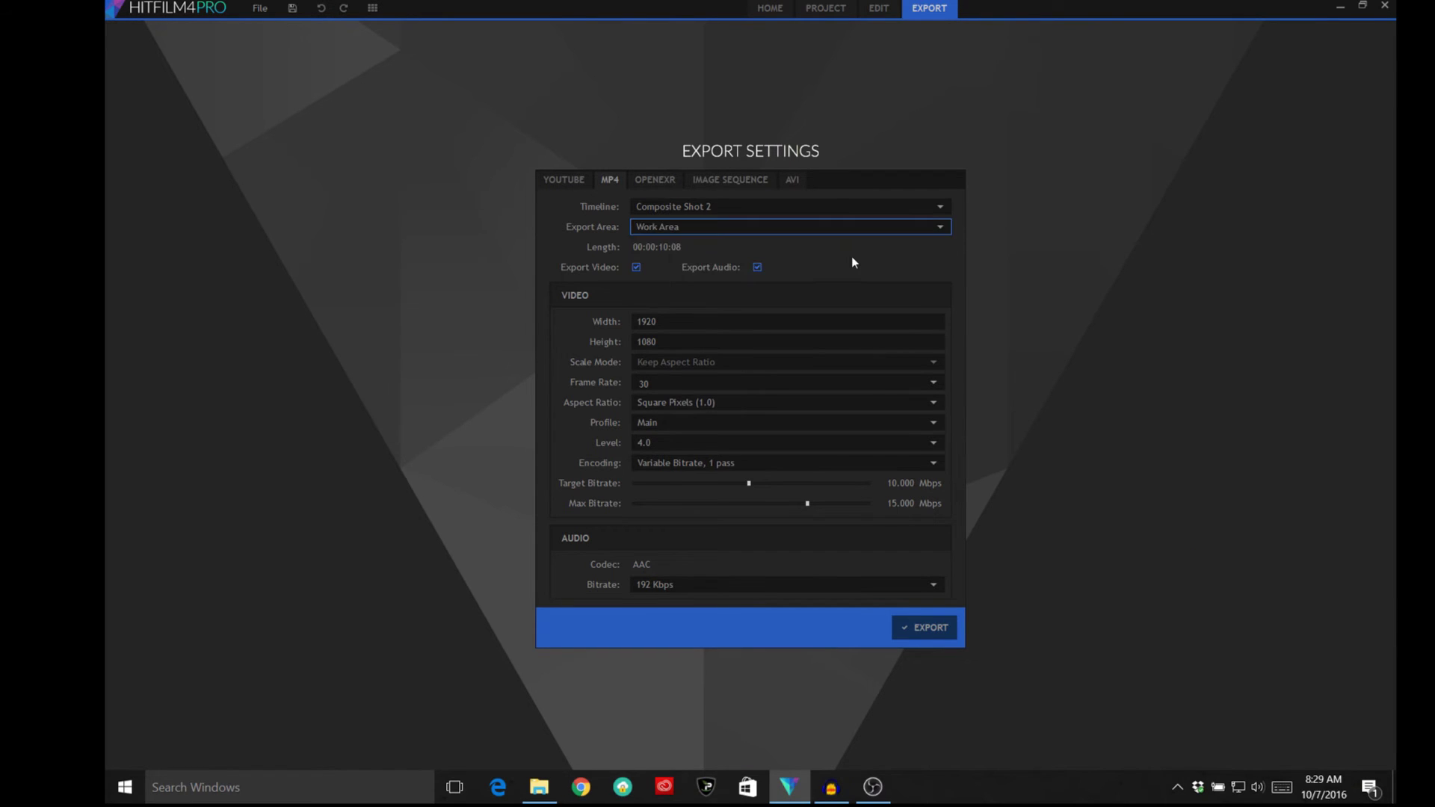
click(925, 628)
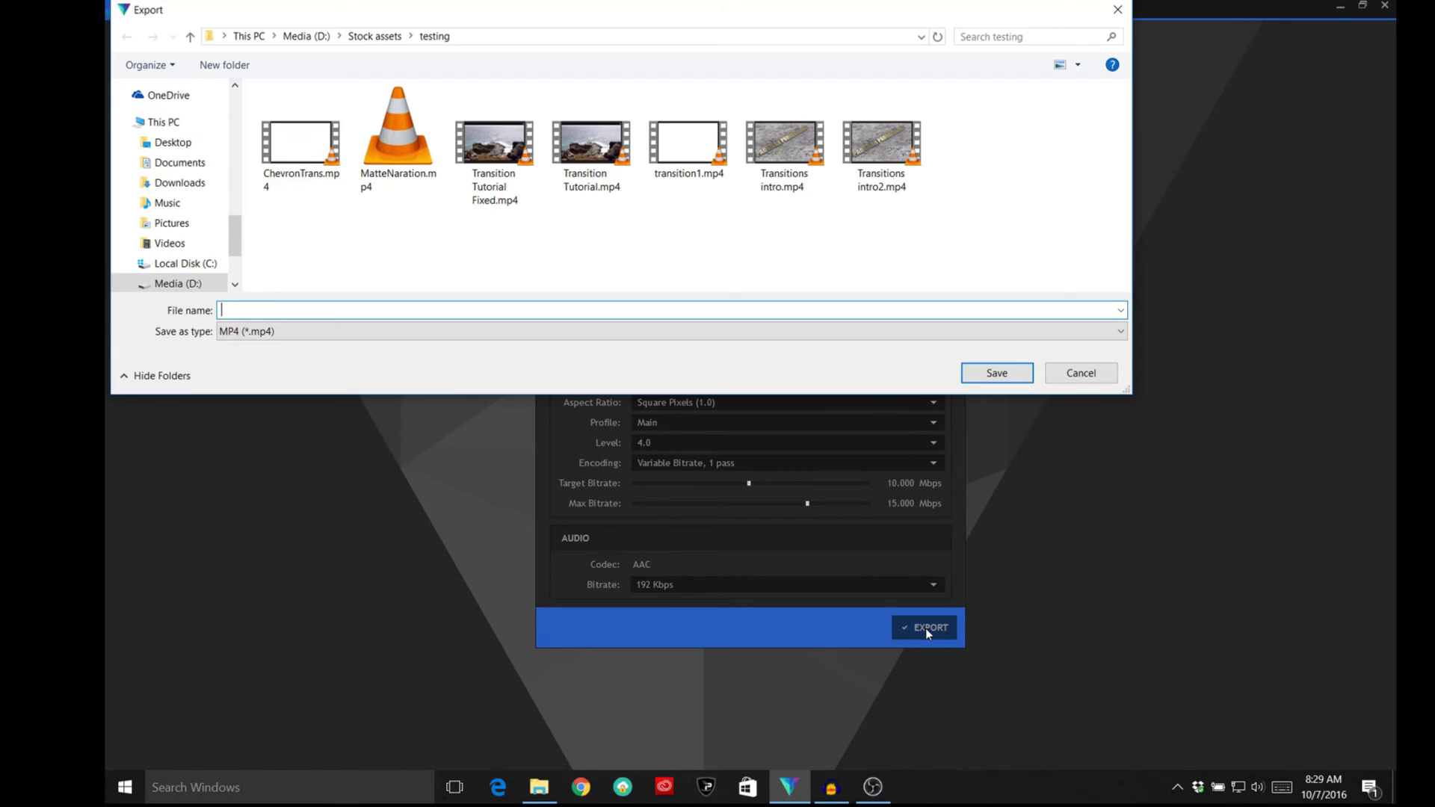
click(1002, 374)
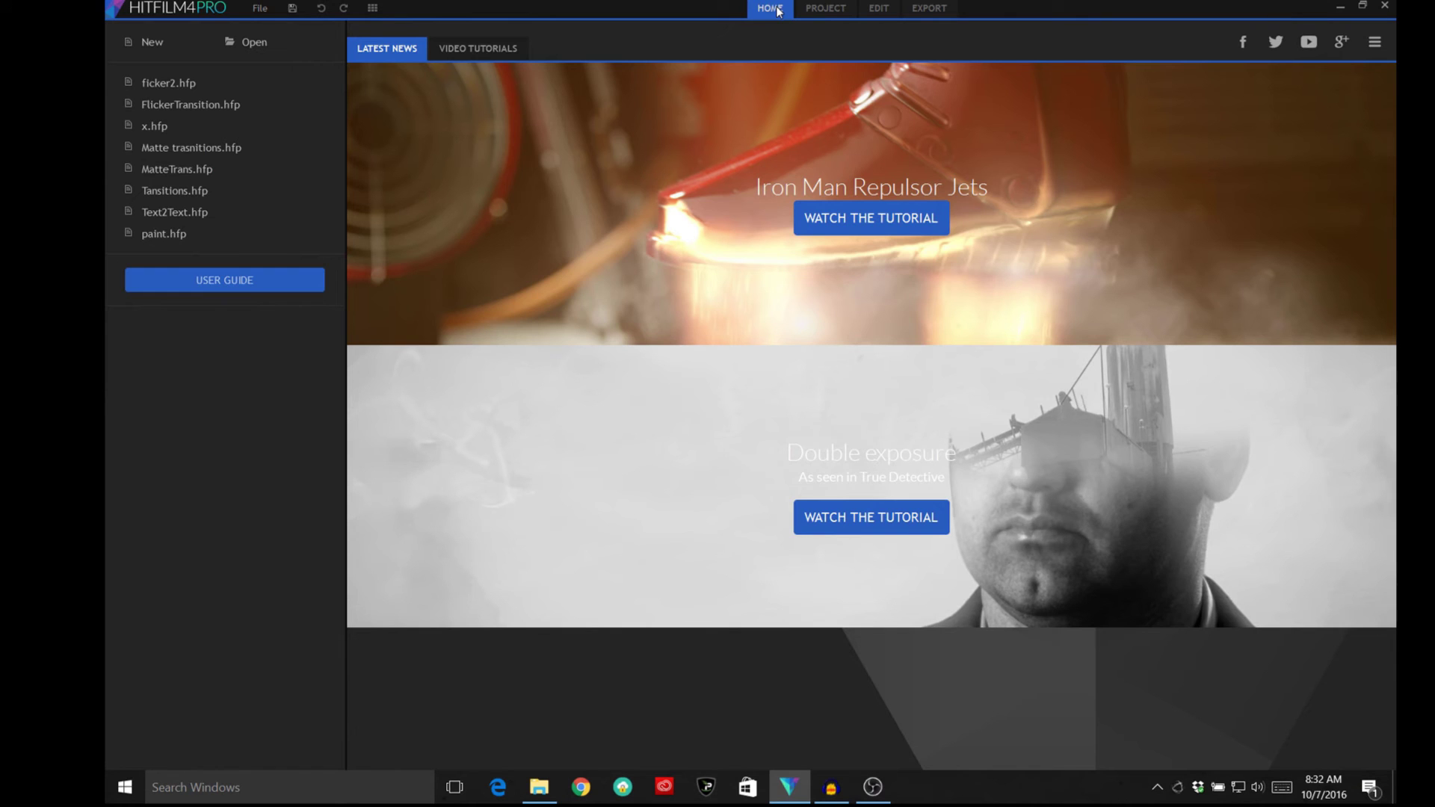
Step: Start a new 1080p 30 fps project, discarding unsaved changes to the old one
click(150, 43)
click(744, 413)
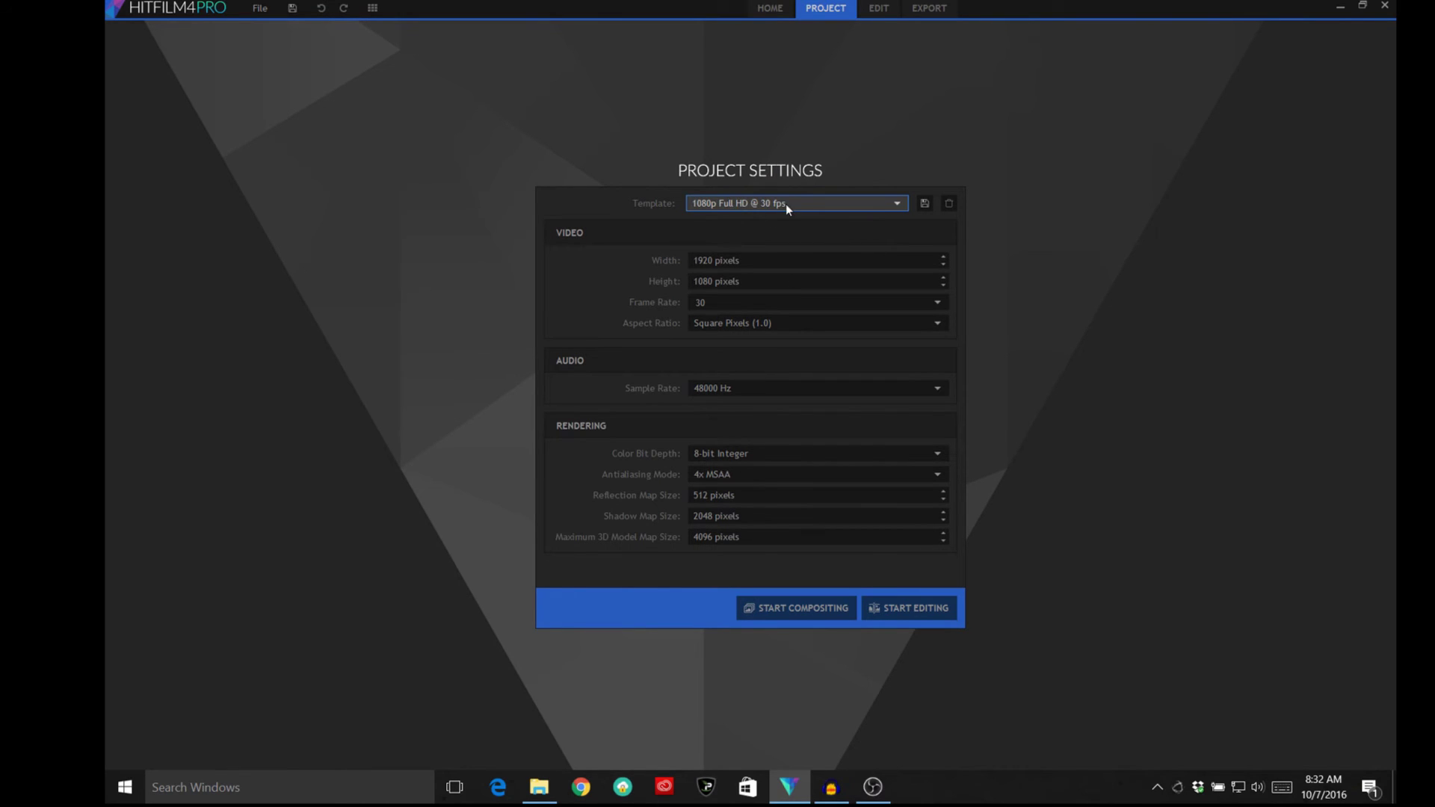
click(885, 608)
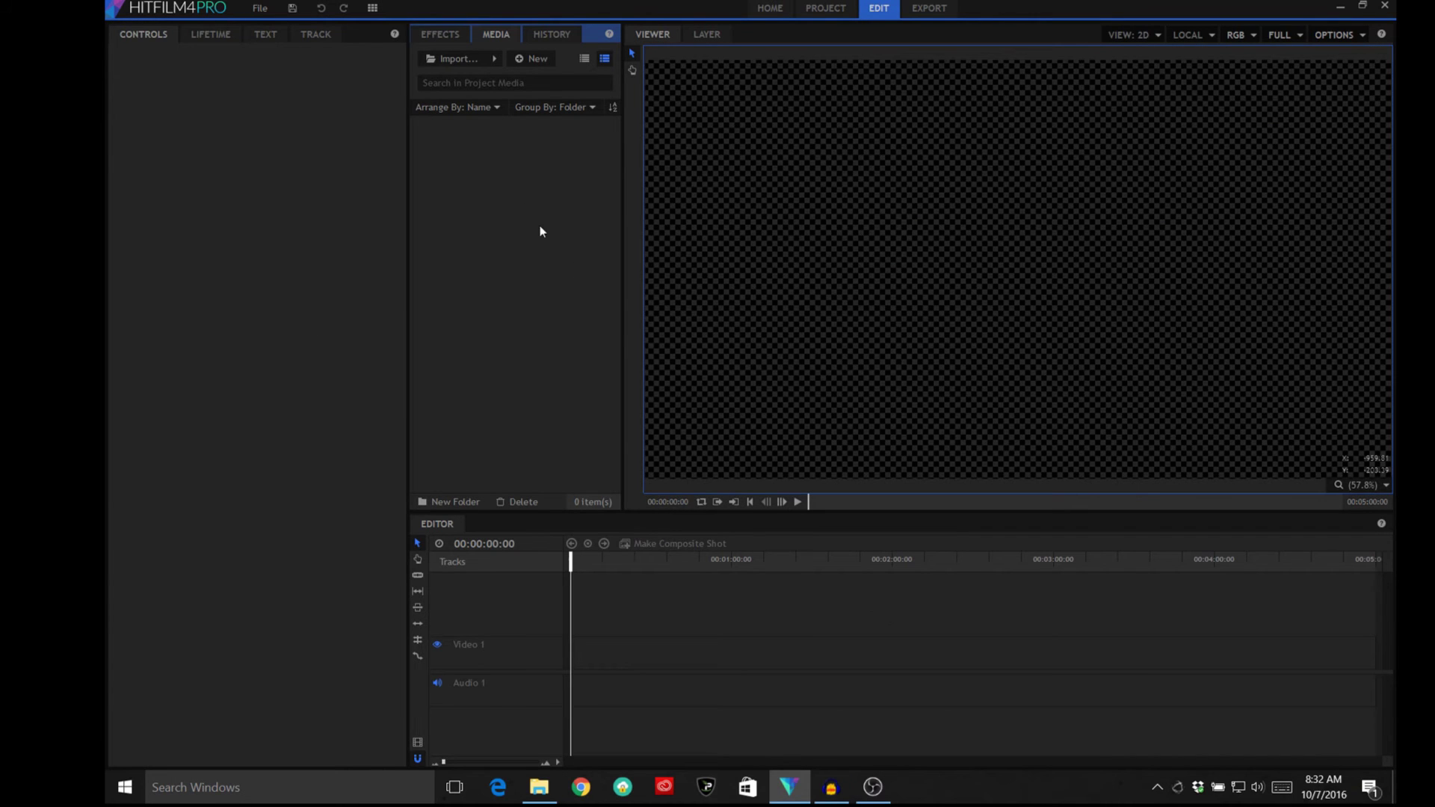
Step: Import flicker.mp4 into the project's media
click(478, 58)
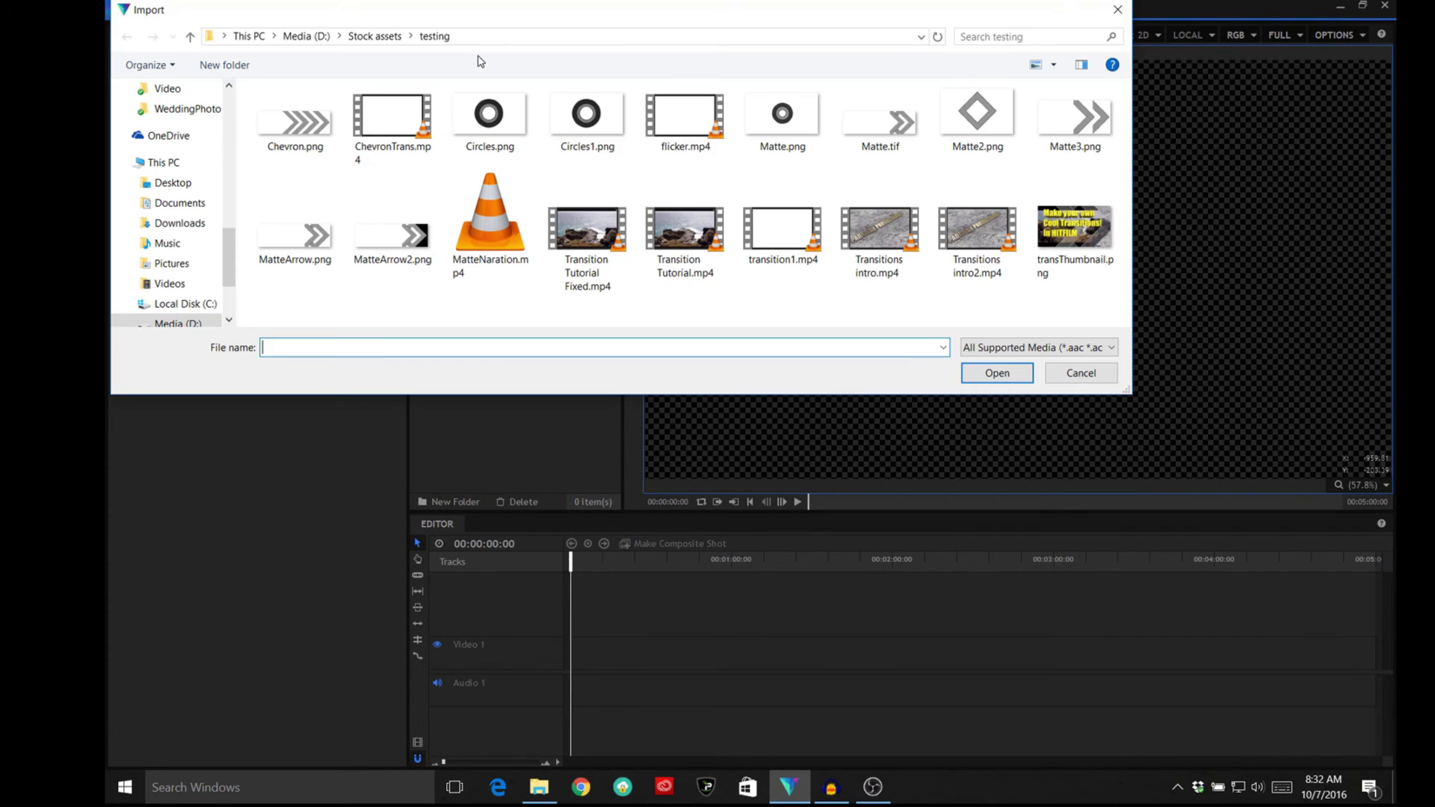
click(688, 130)
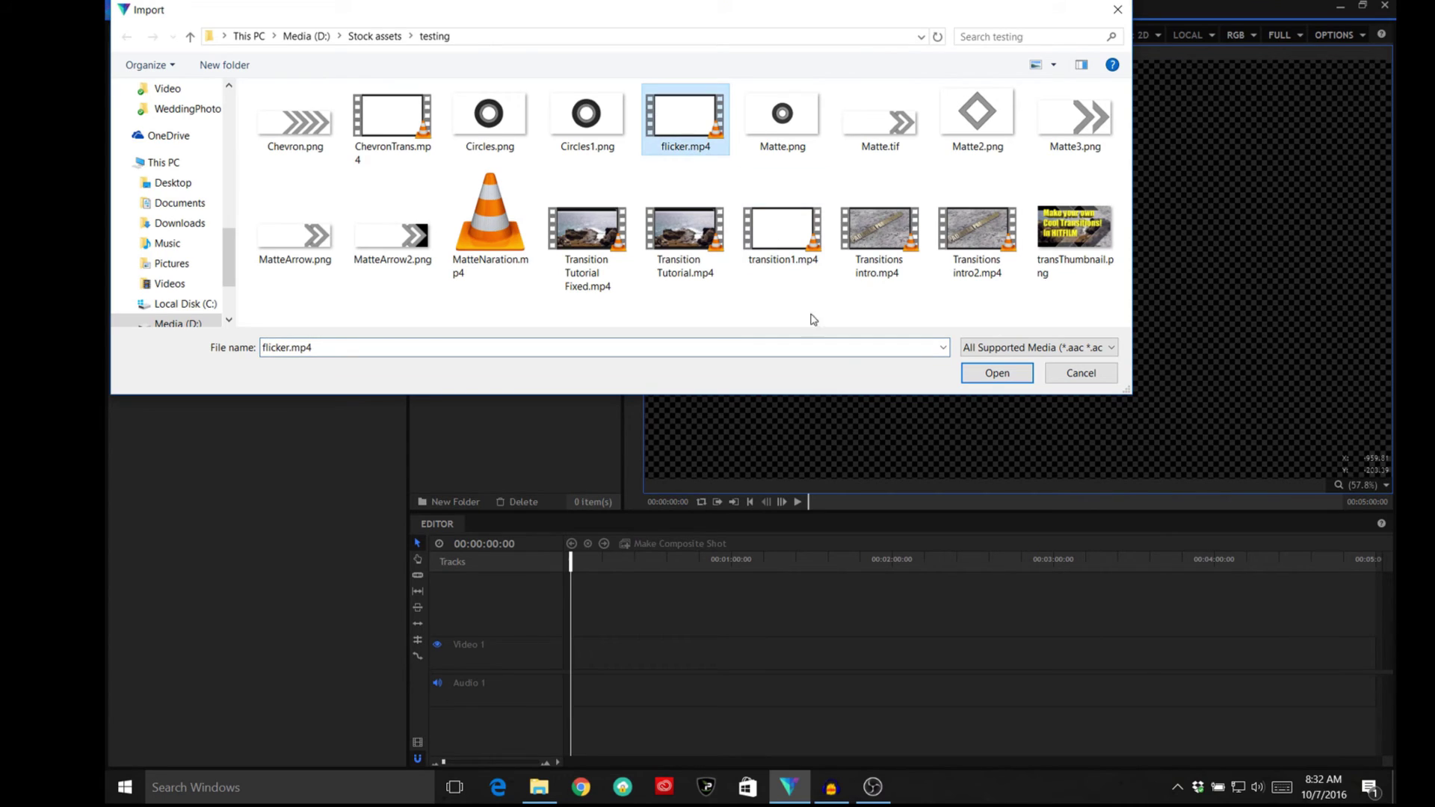
click(995, 373)
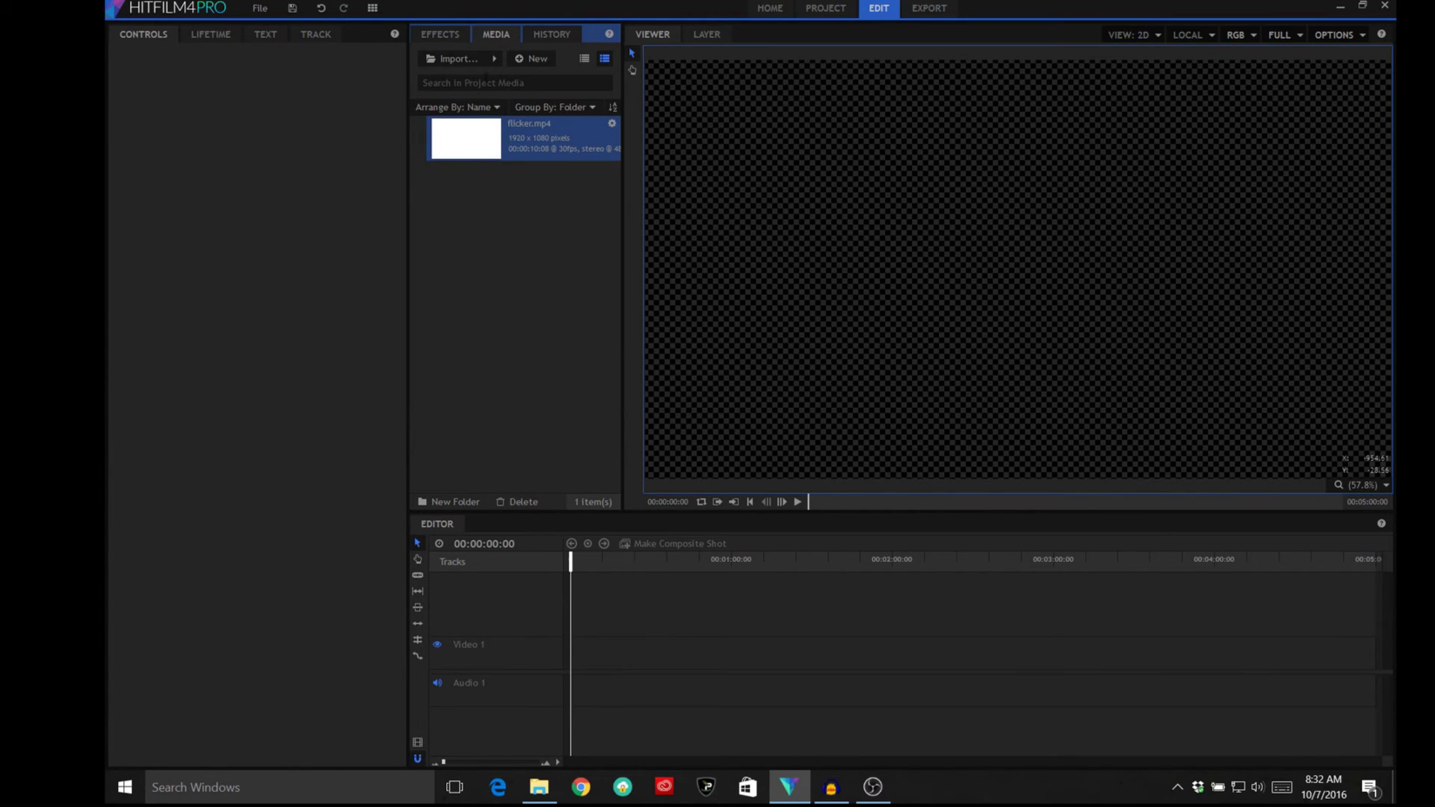
Step: Import Beach - 4722.mp4 and Matrix - 5088.mp4 from the Stock assets folder
click(470, 57)
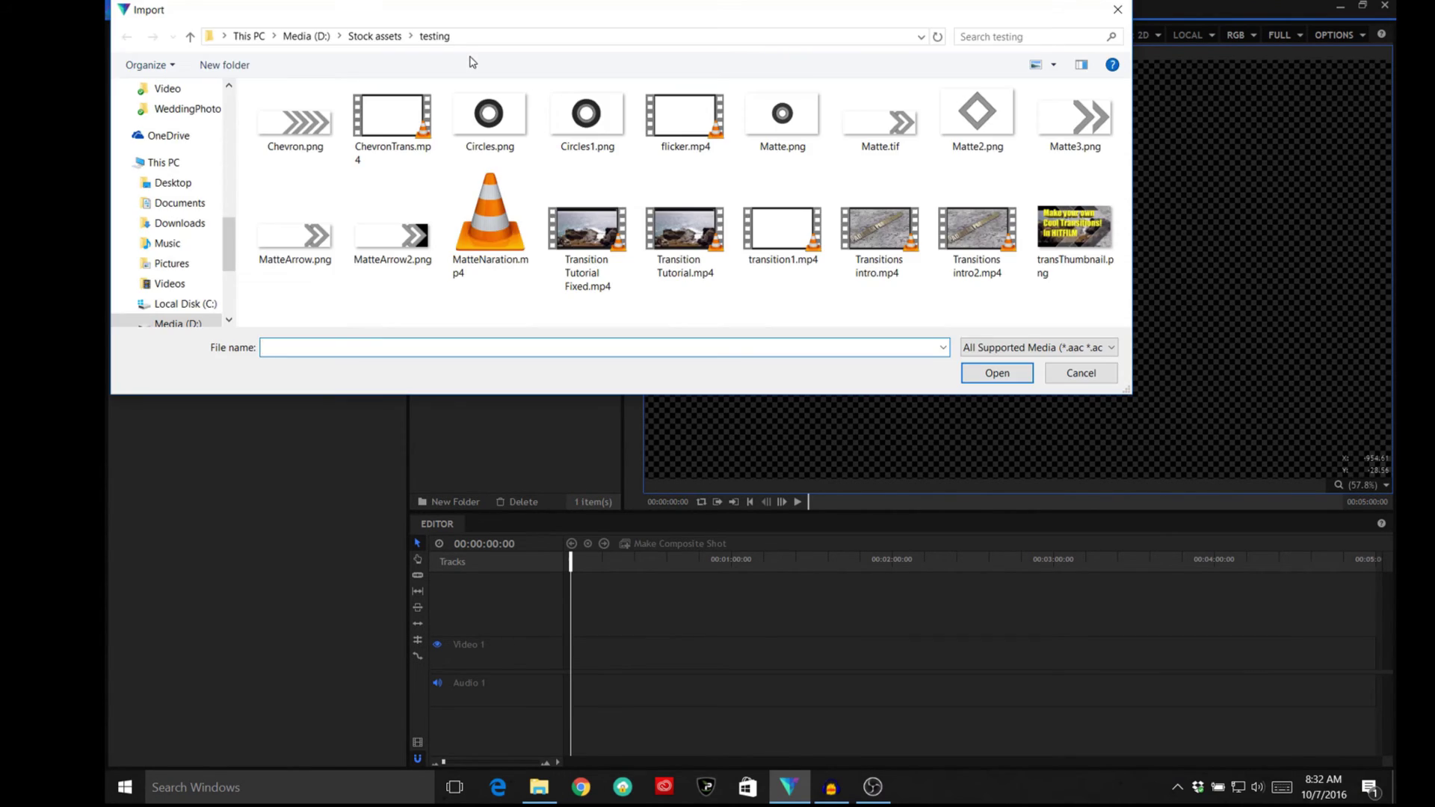
click(372, 39)
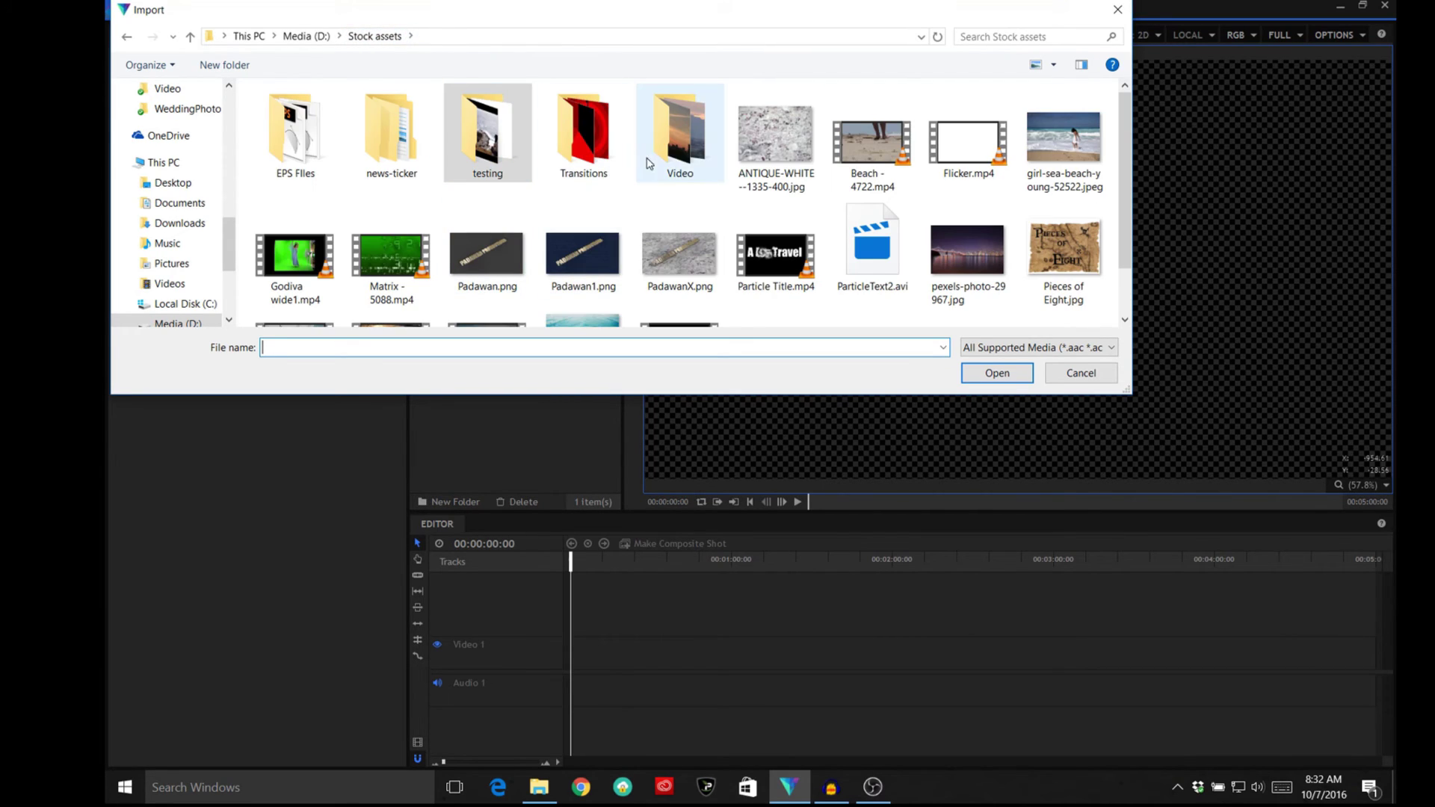
click(860, 147)
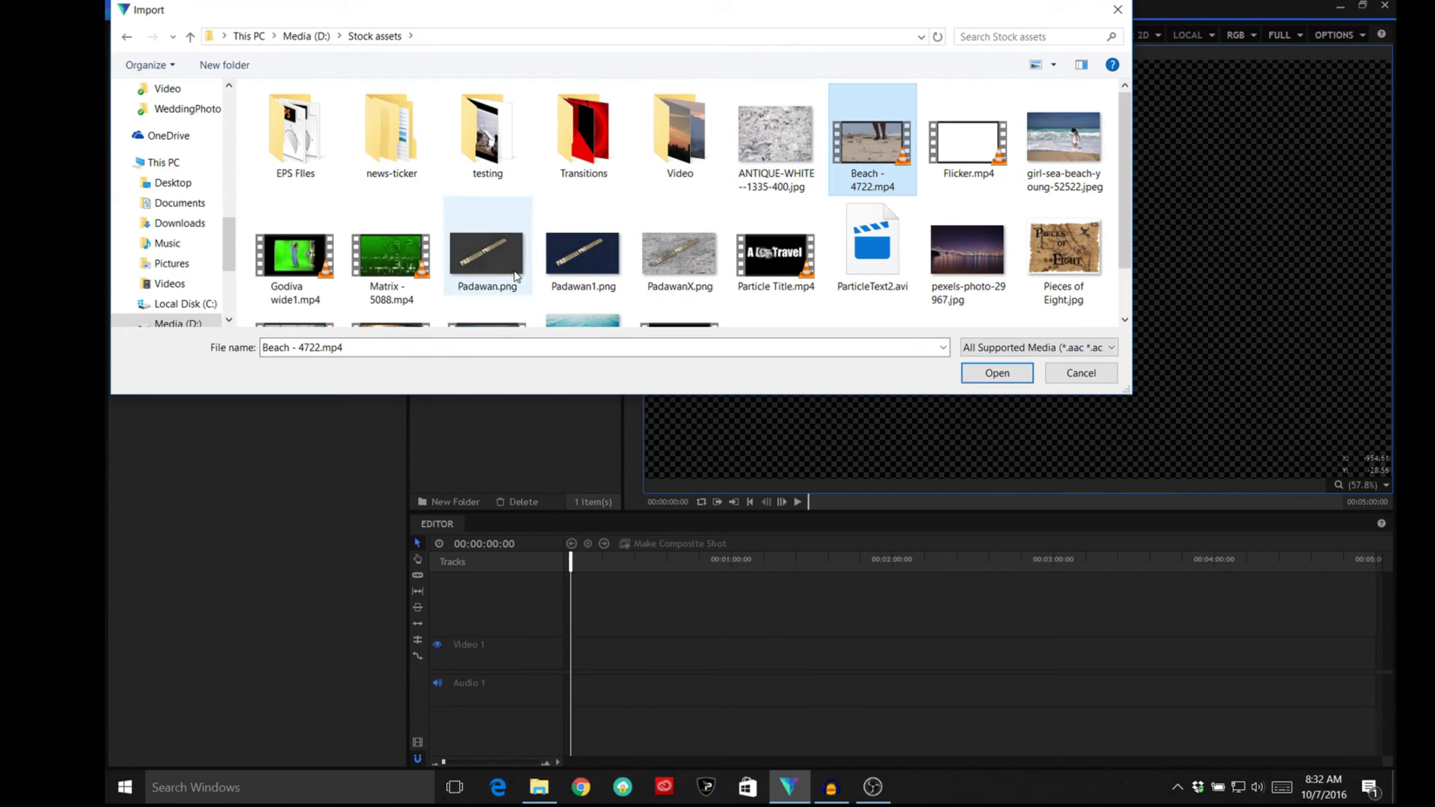
ctrl+click(407, 274)
click(992, 374)
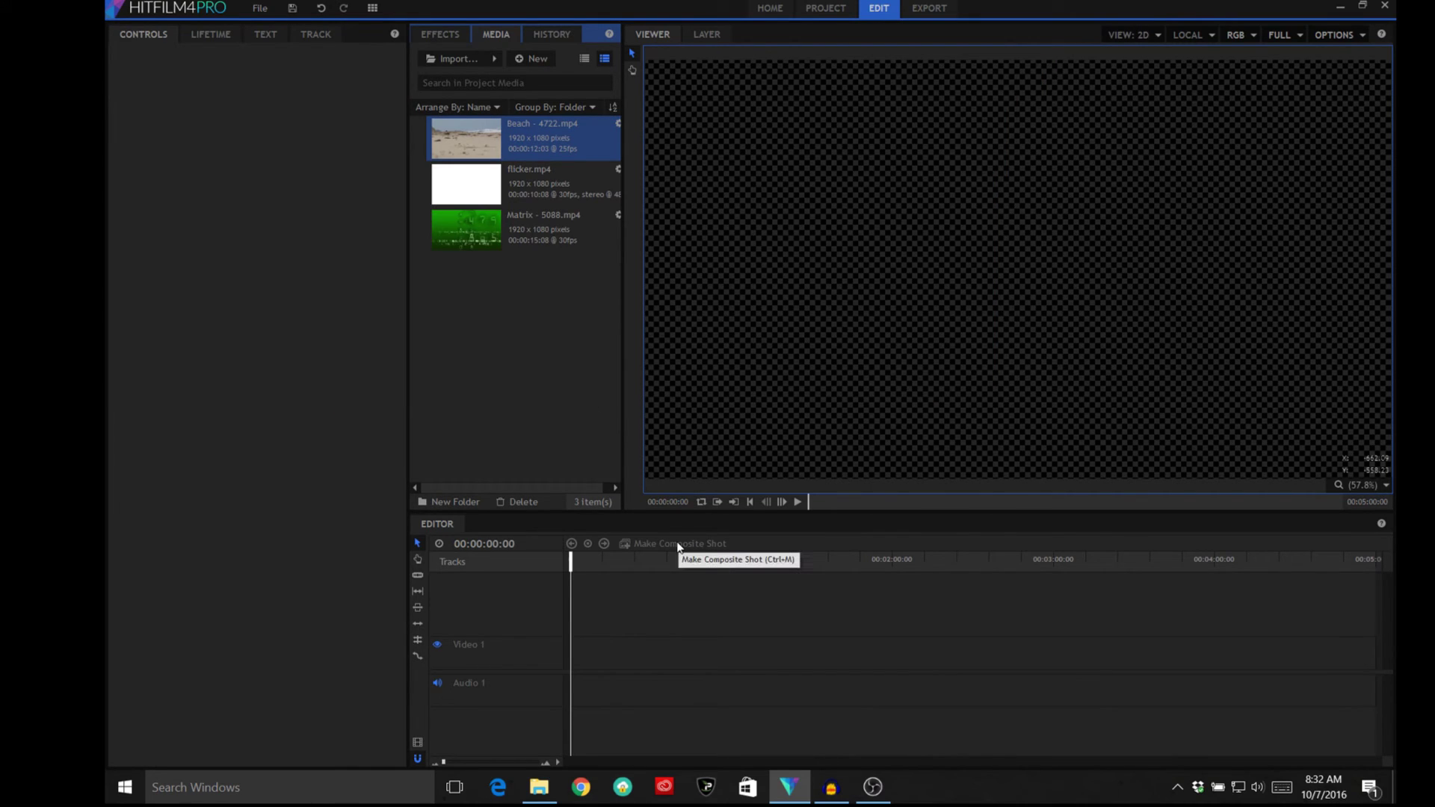
Step: Create a new composite shot with default settings
click(517, 60)
click(531, 75)
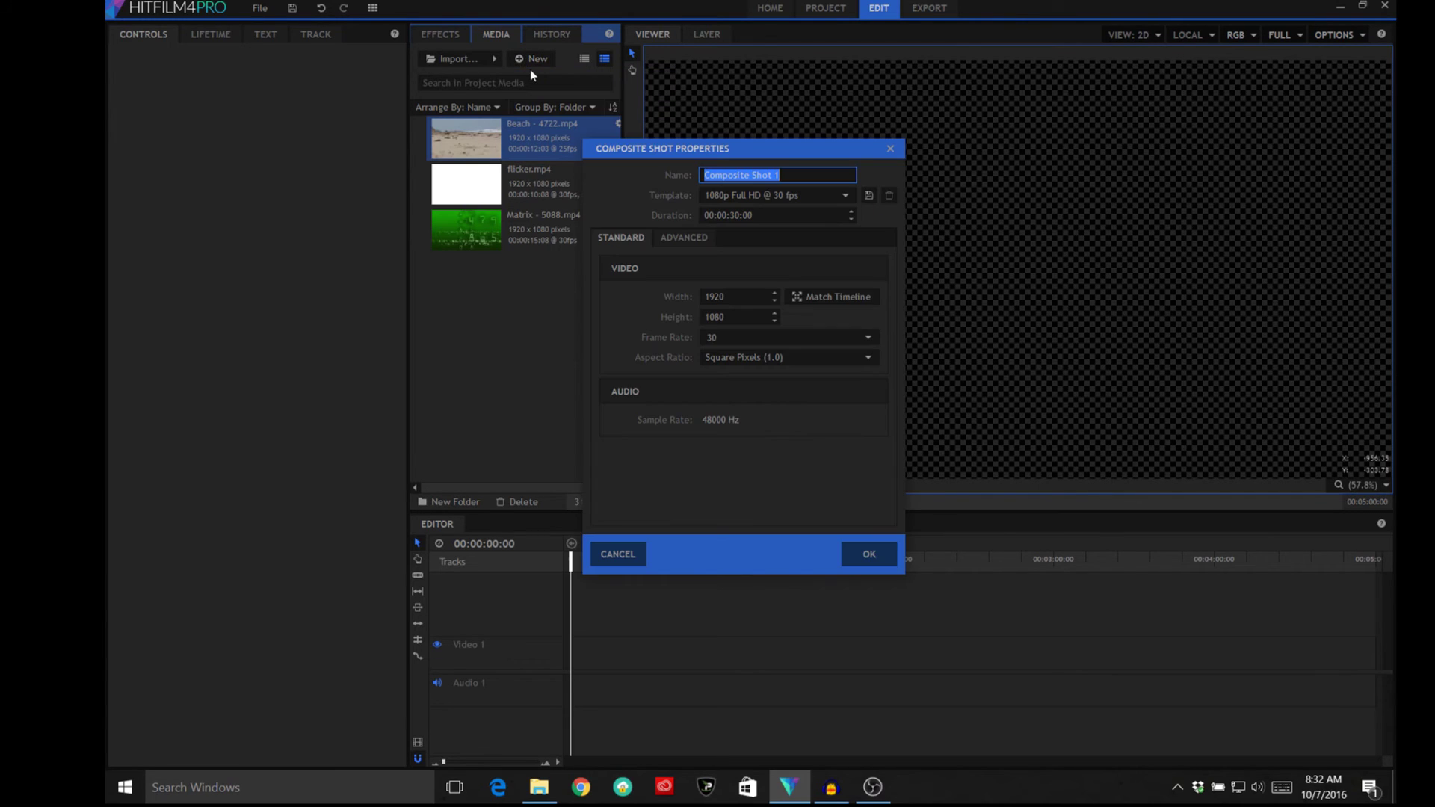
click(870, 556)
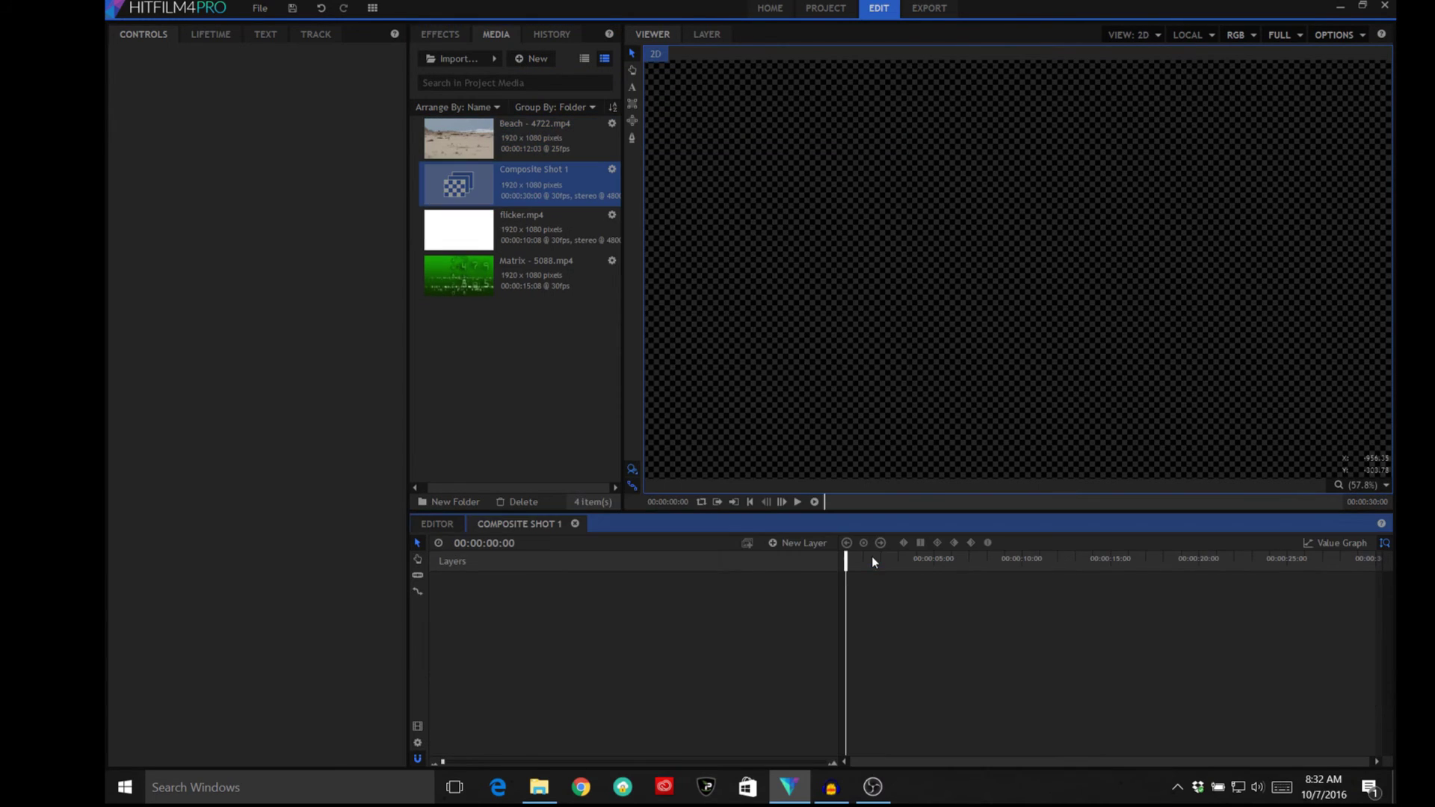
Step: Add the Beach, Matrix and flicker.mp4 clips to the timeline as three stacked layers
drag(462, 146, 548, 578)
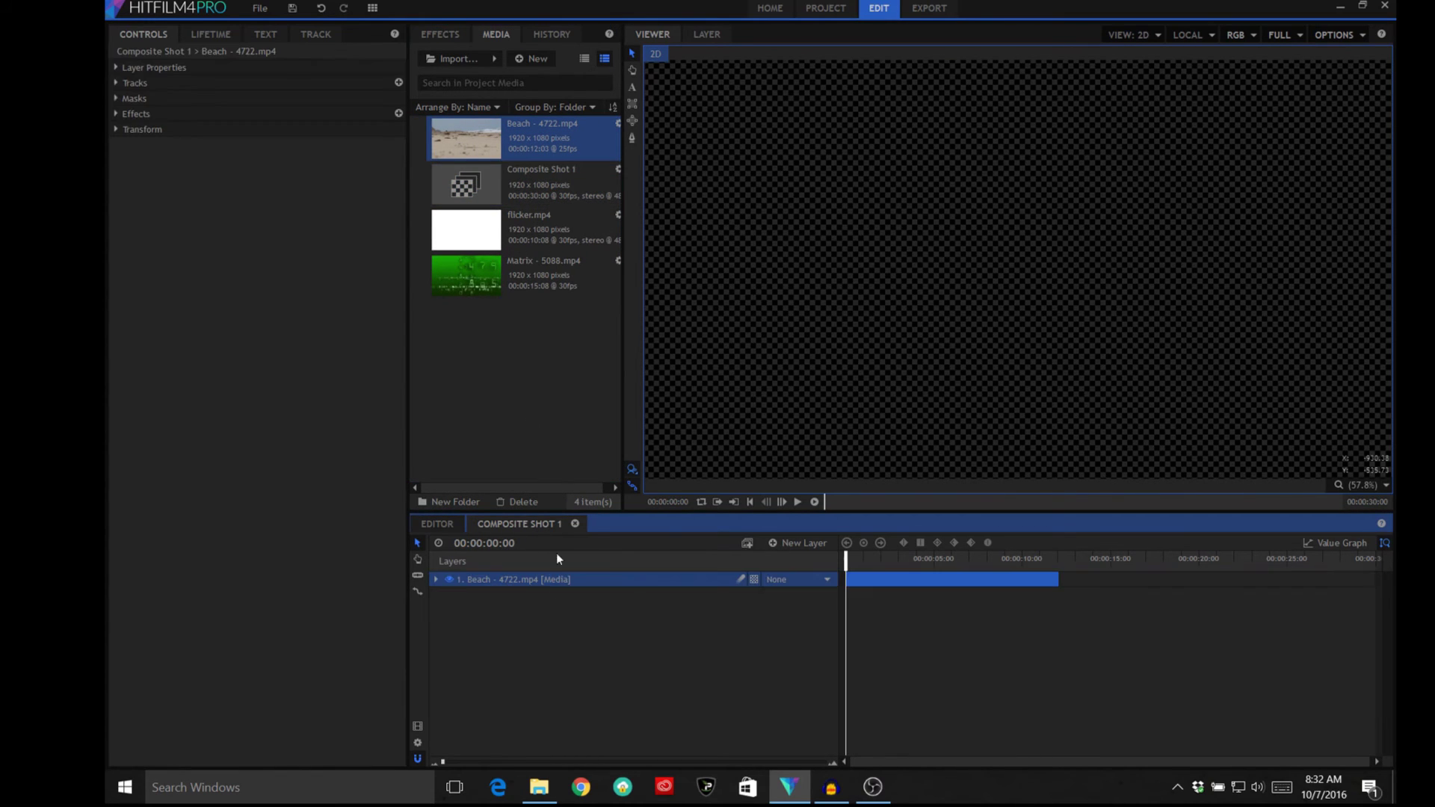
drag(469, 271, 528, 614)
drag(529, 231, 581, 631)
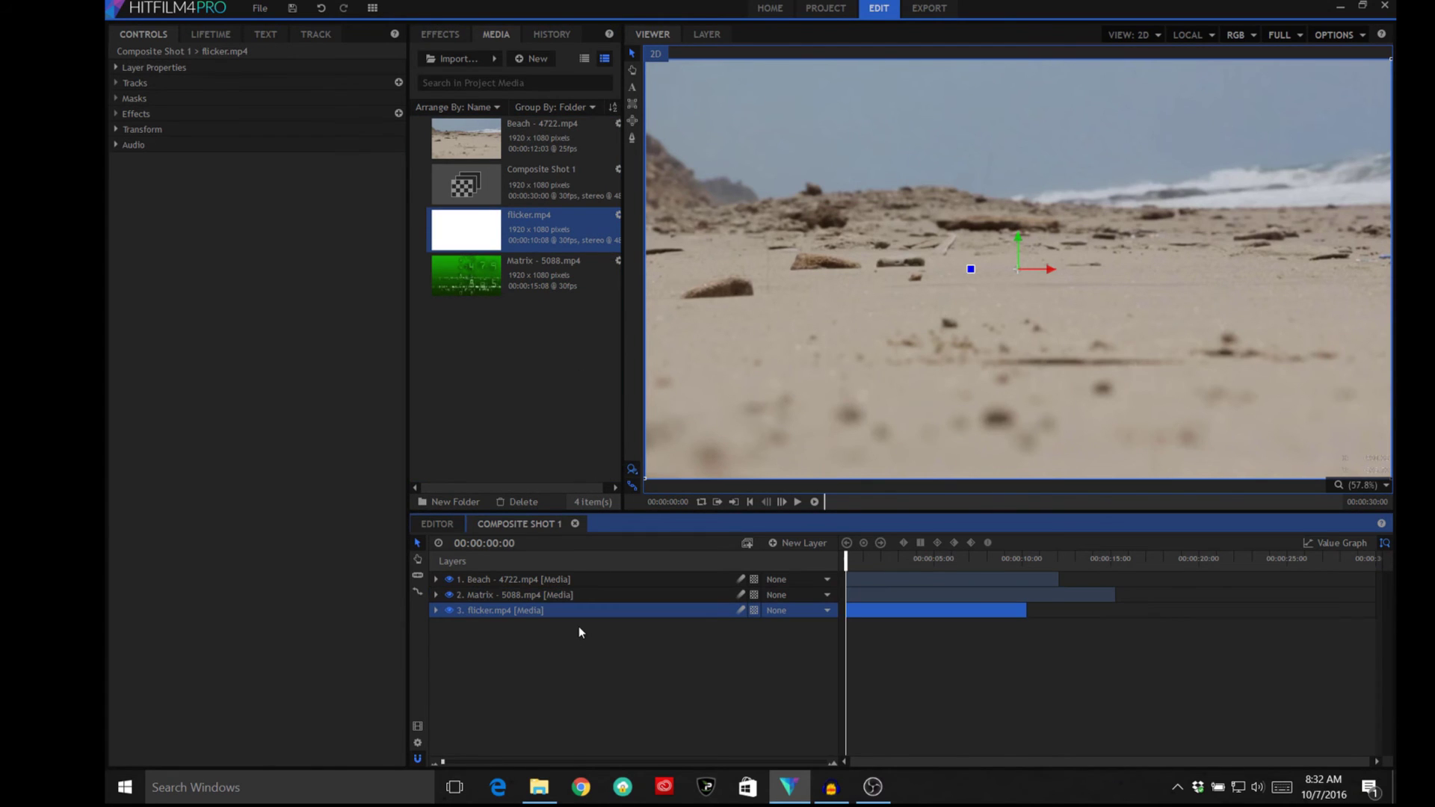
Step: Hide the flicker layer and apply the Set Matte effect to the Beach layer
click(449, 611)
click(453, 36)
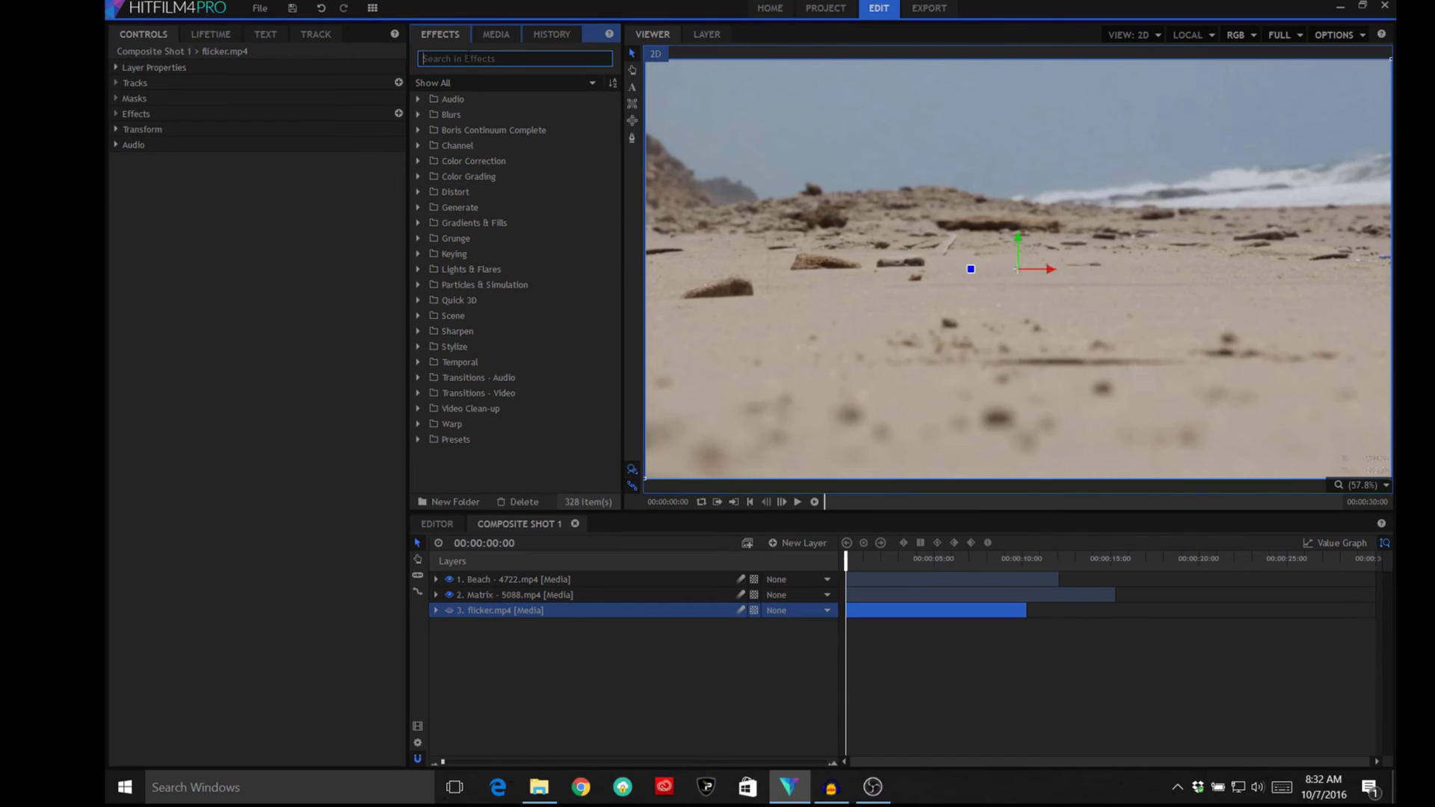
text(set)
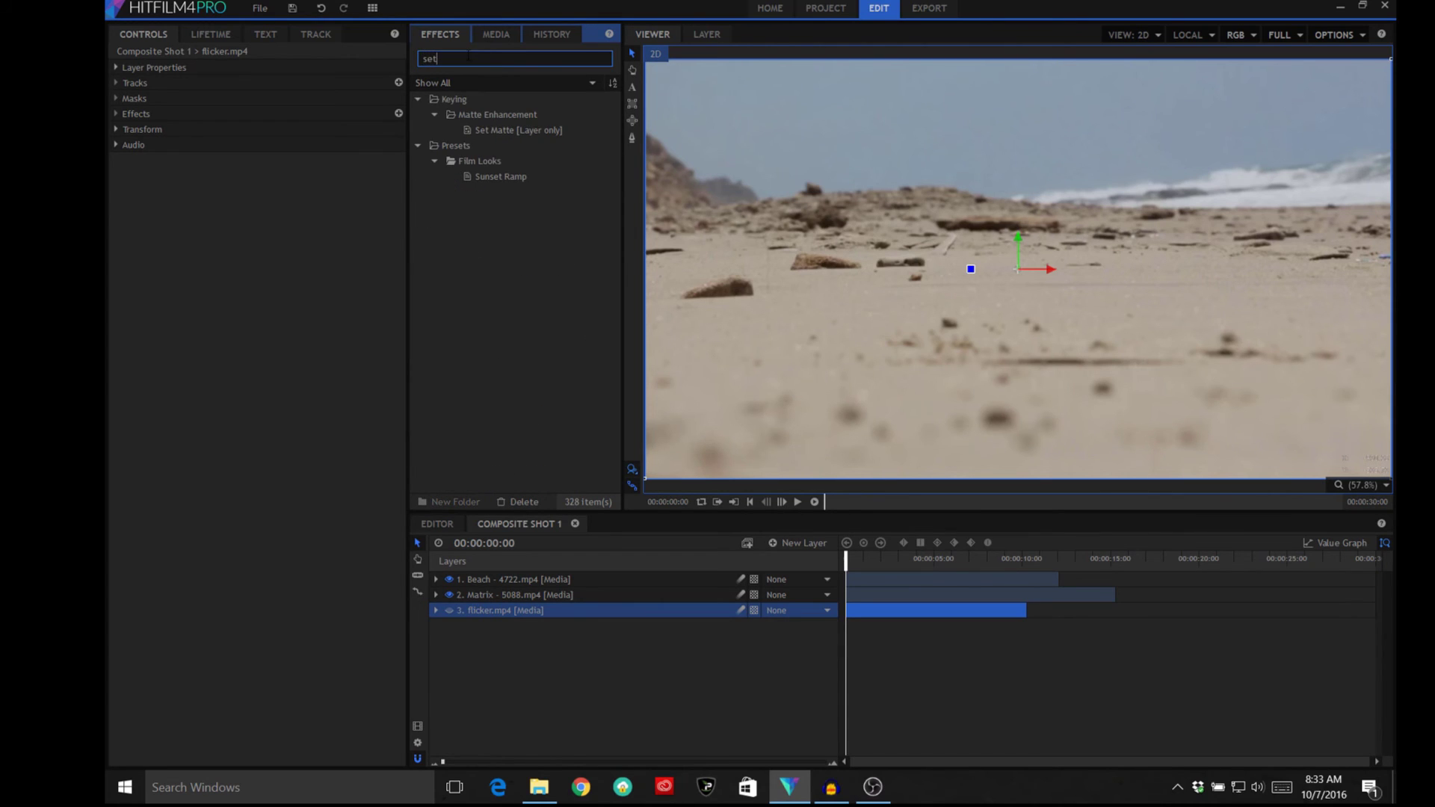
text( matte a)
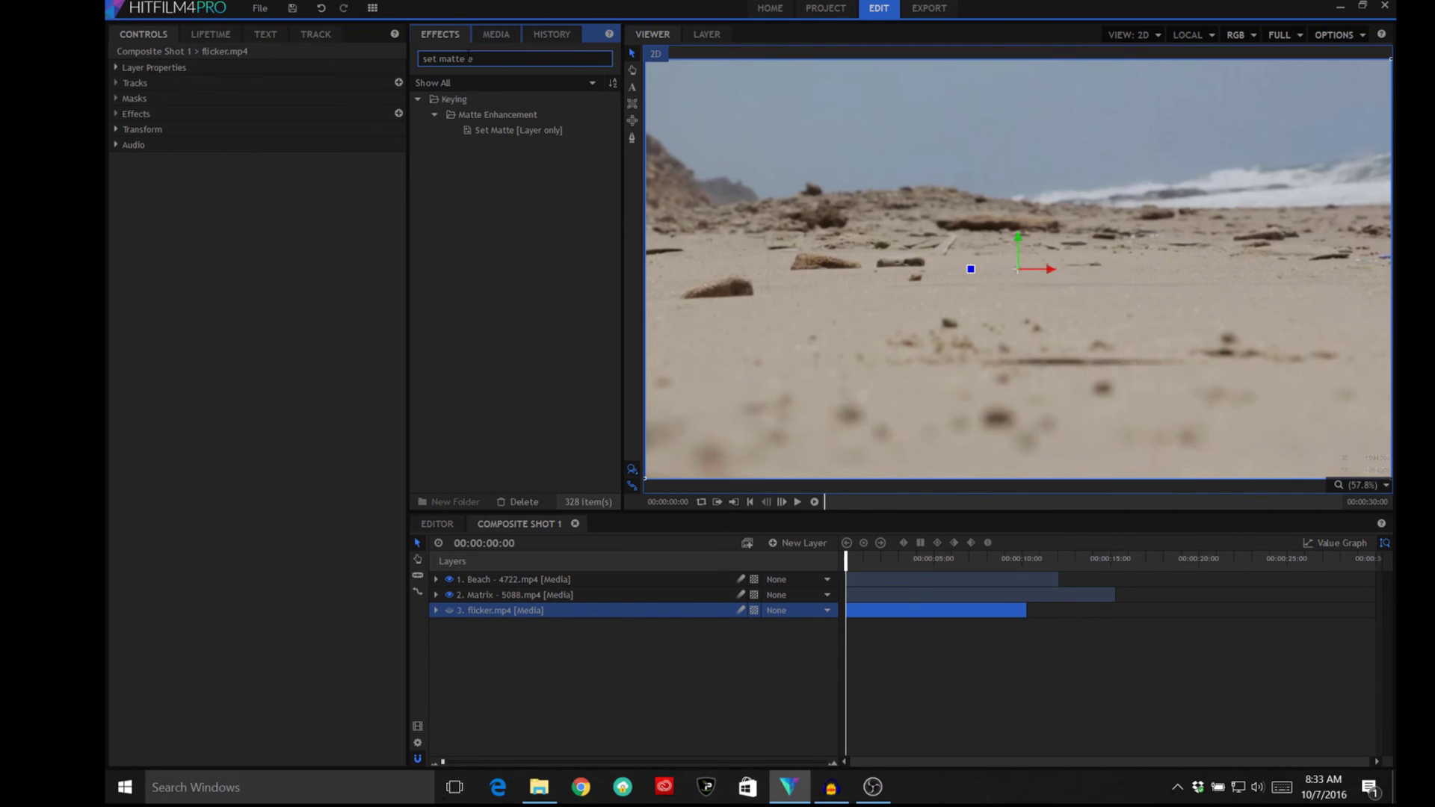
drag(506, 130, 580, 581)
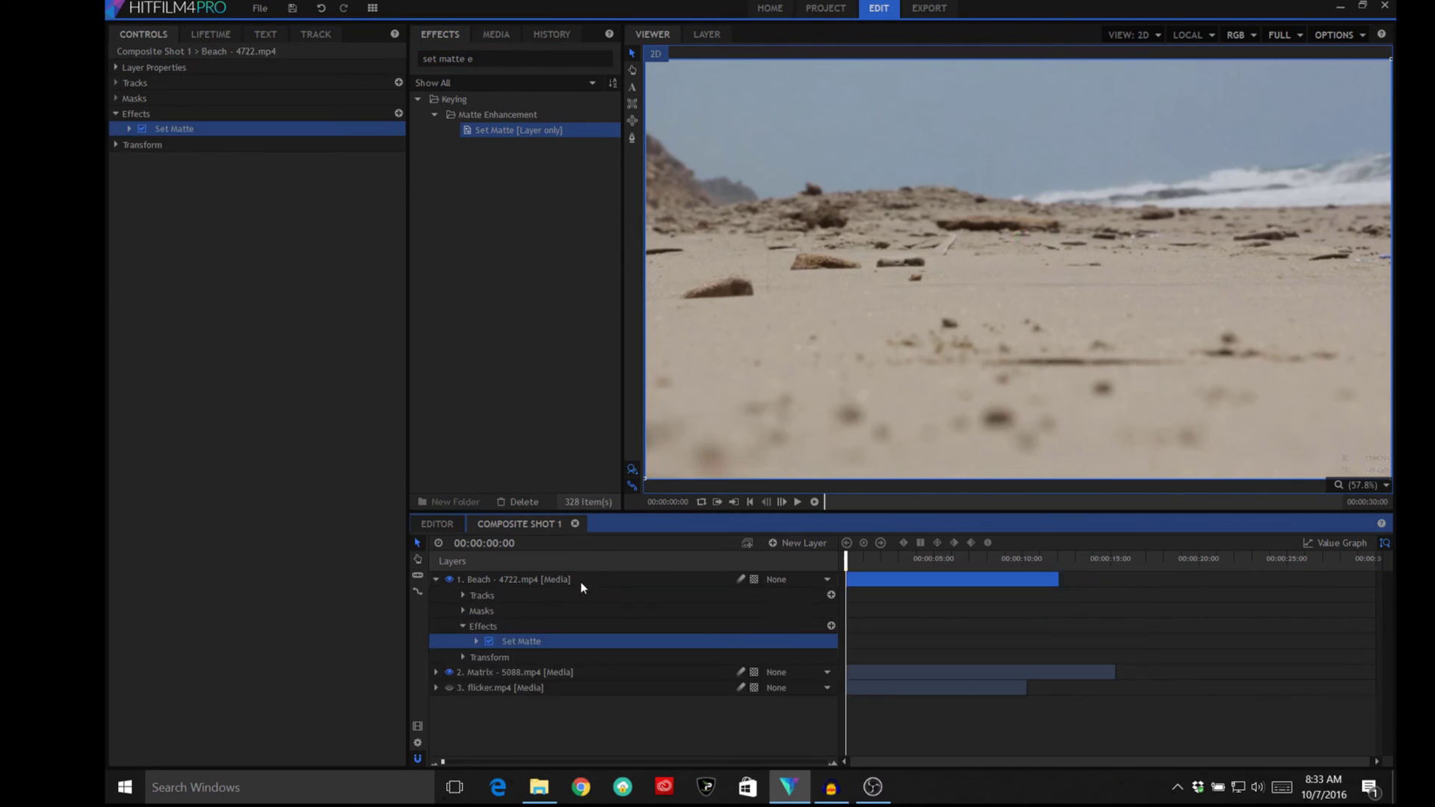
Step: Set Set Matte's Source Layer to flicker.mp4 and Matte Source to Luminance, then preview around nine seconds
click(477, 642)
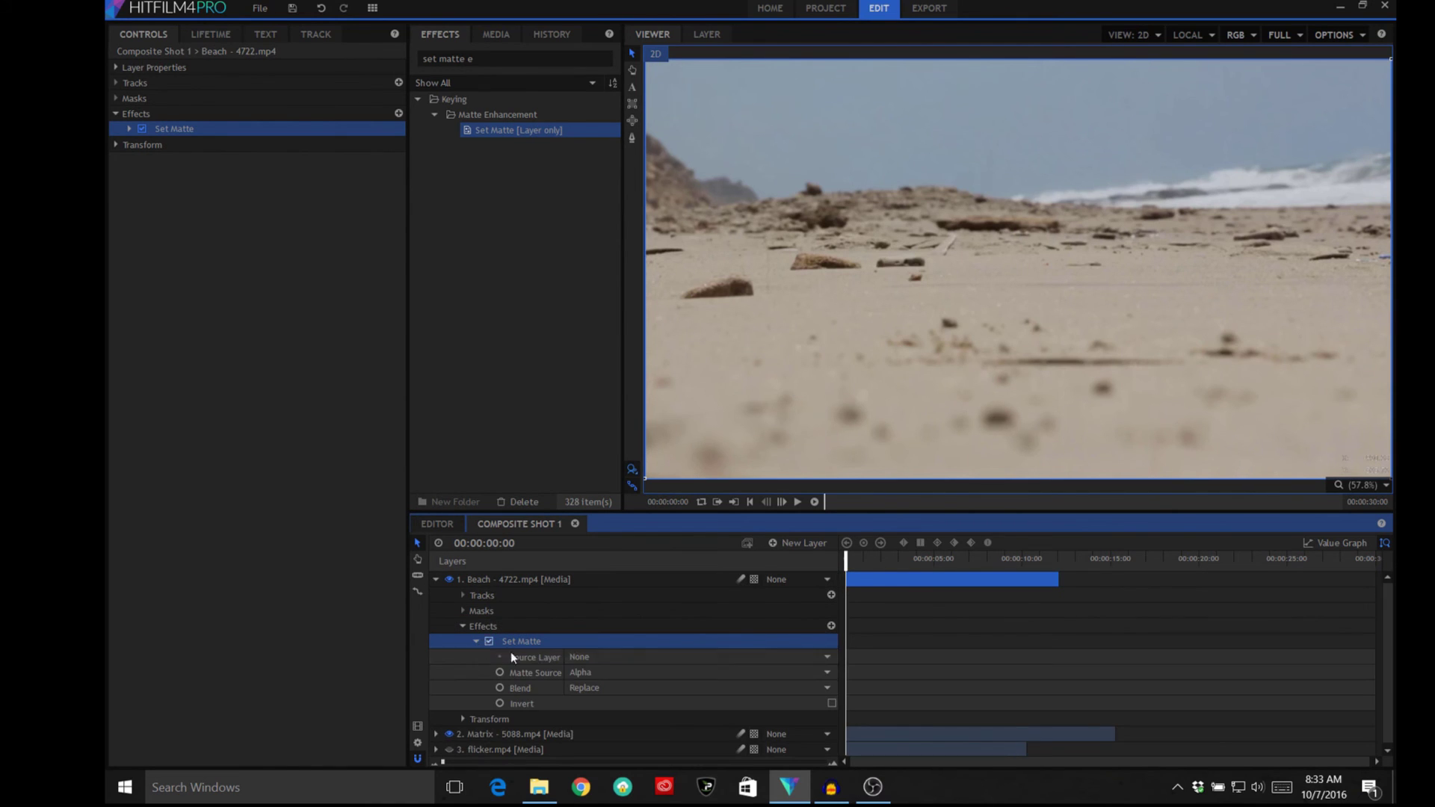
click(590, 657)
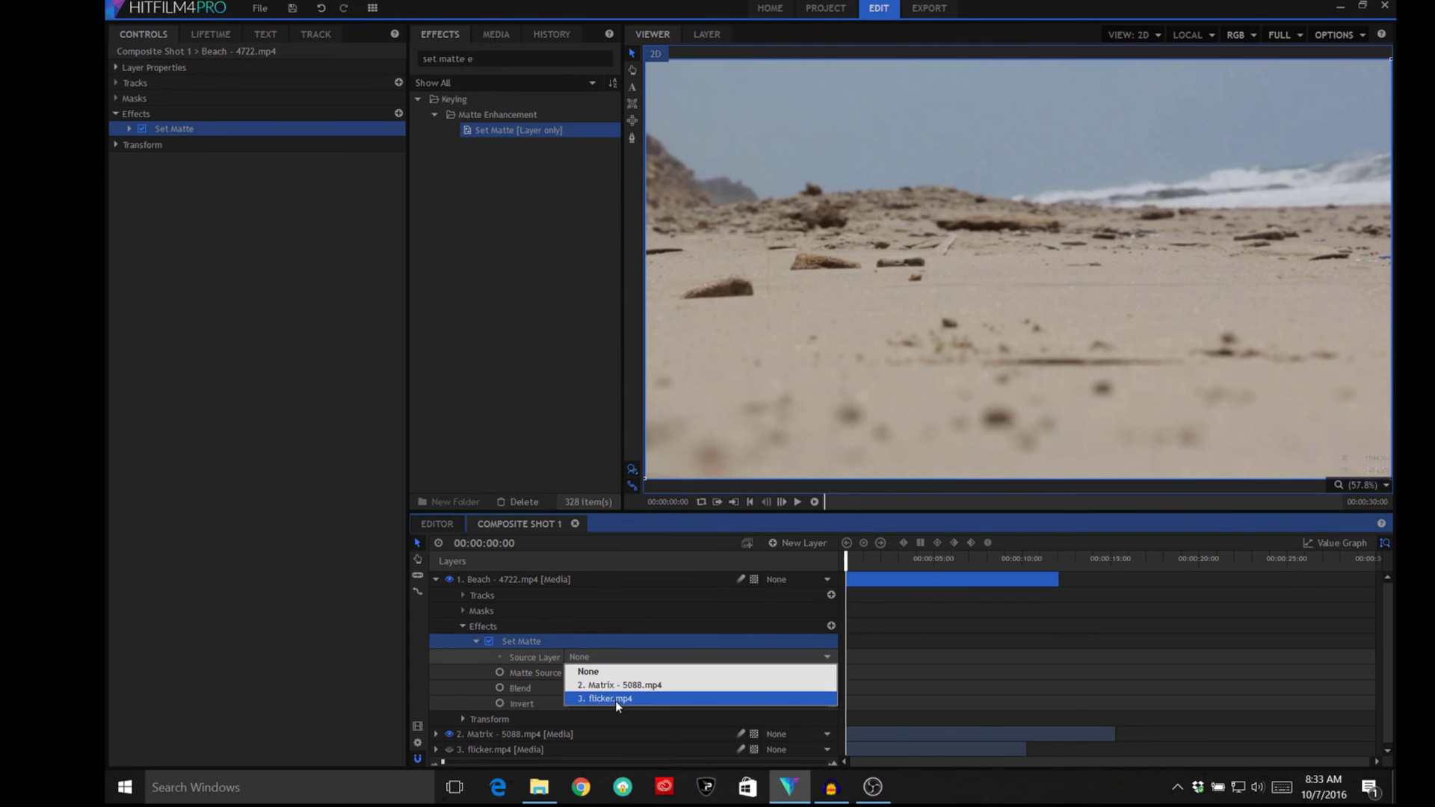
click(616, 699)
click(608, 677)
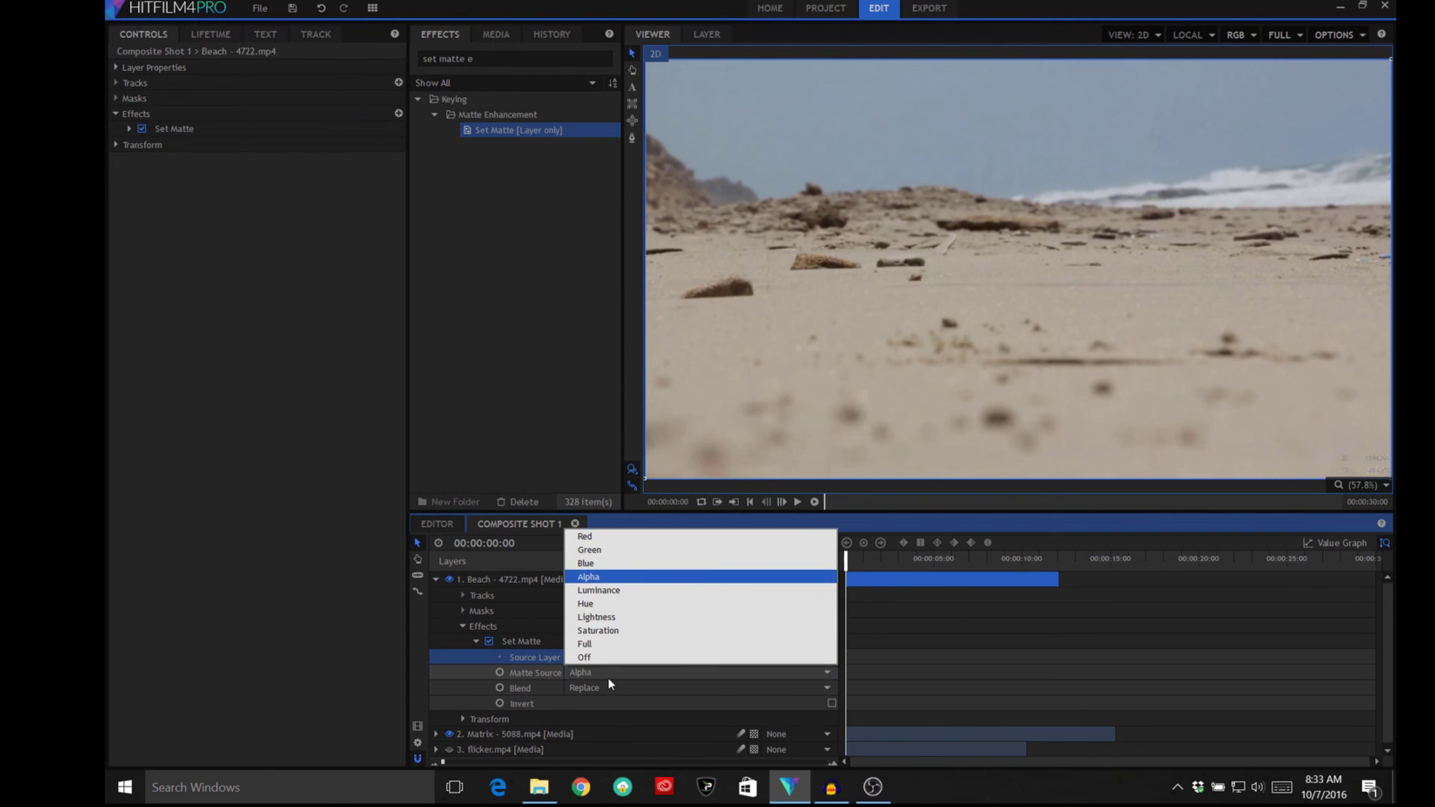
click(604, 590)
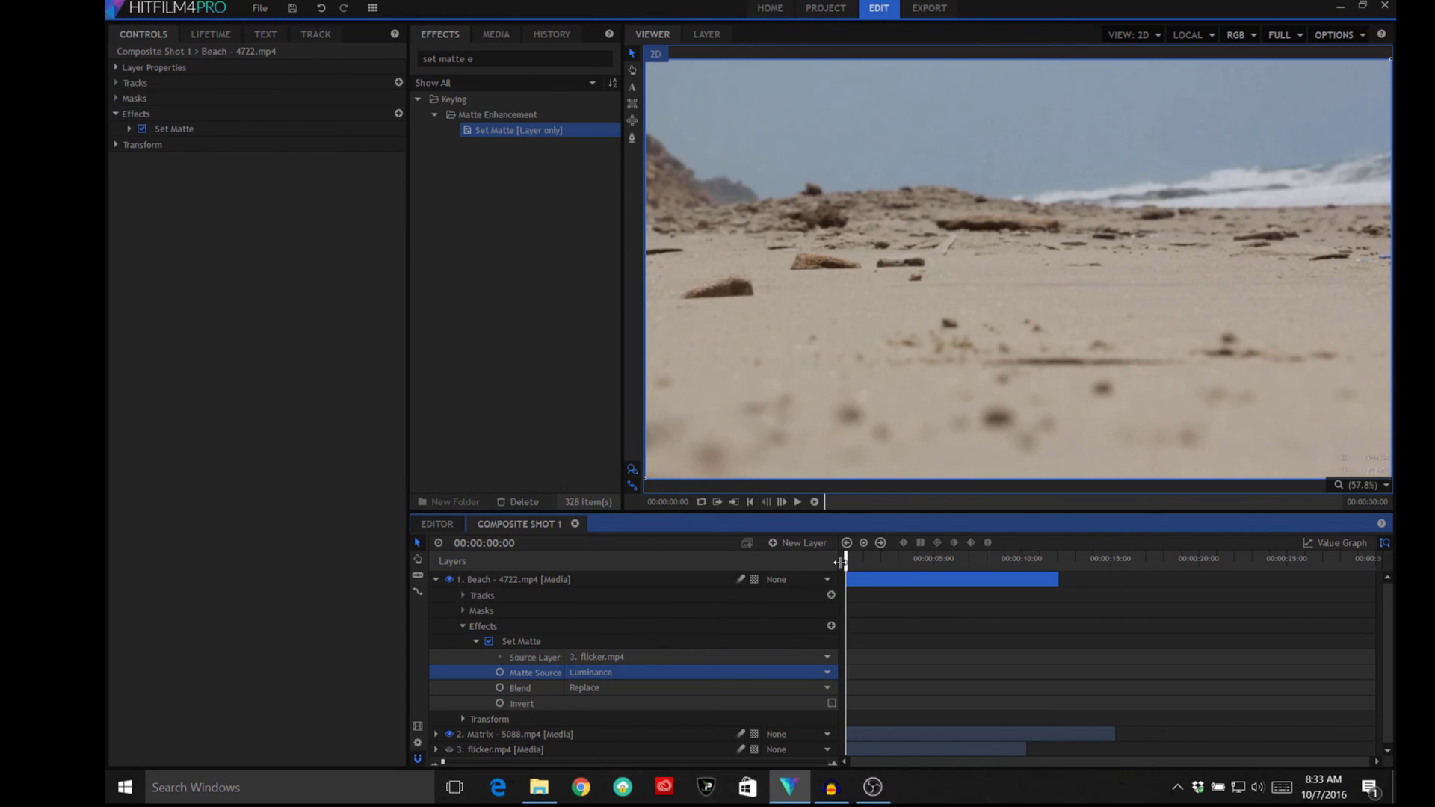
drag(845, 562, 1011, 568)
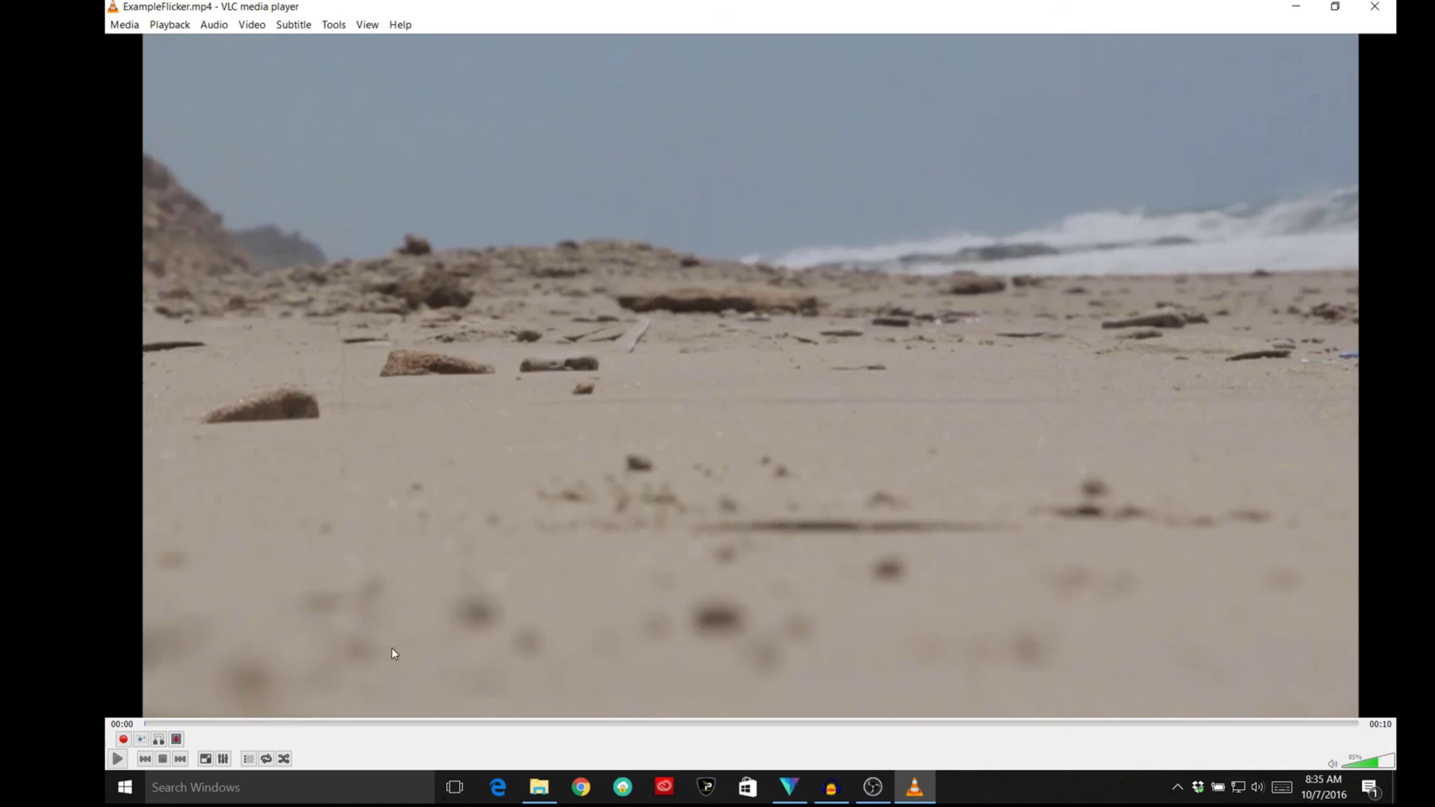
Step: Play ExampleFlicker.mp4 in VLC to watch the beach flicker into the Matrix digits
click(116, 760)
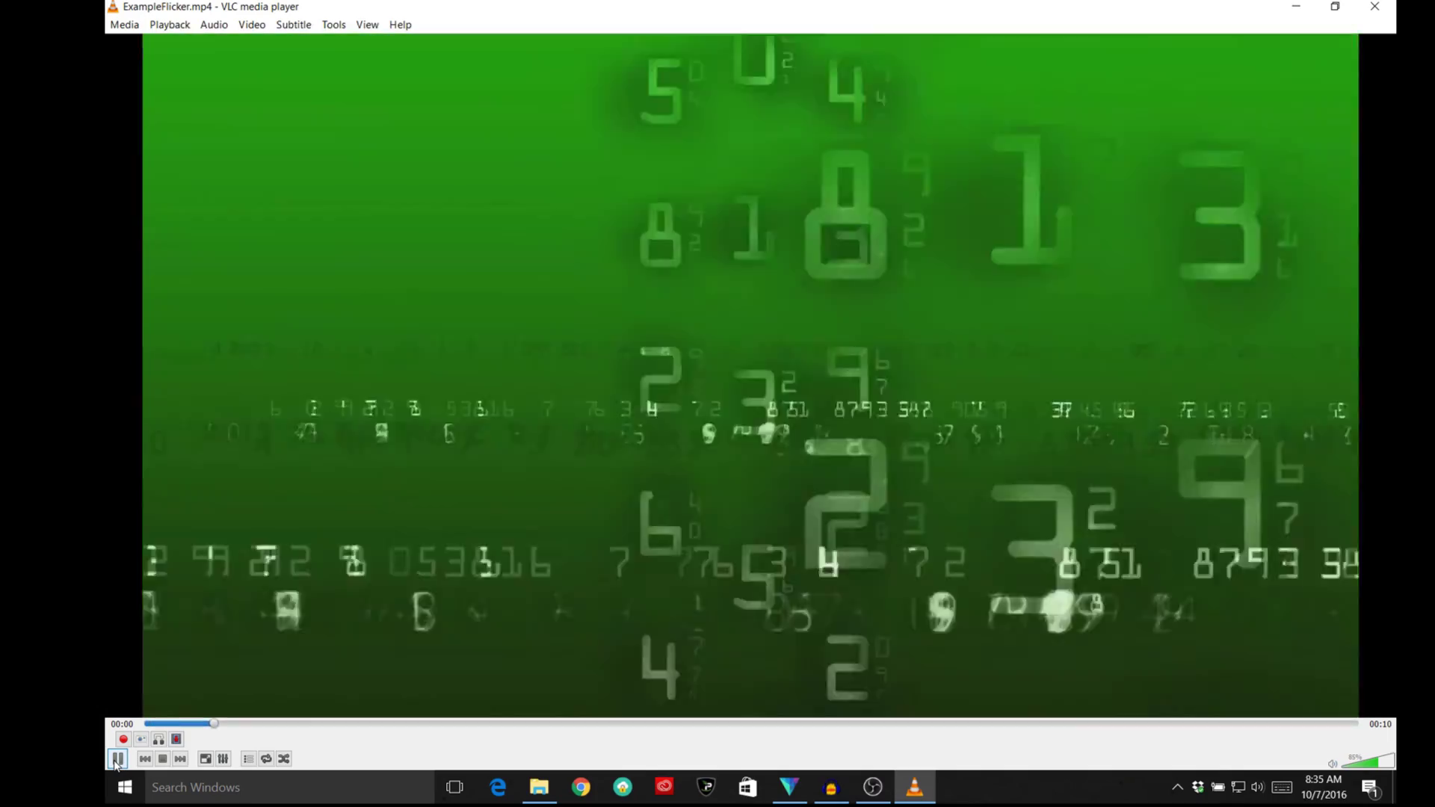